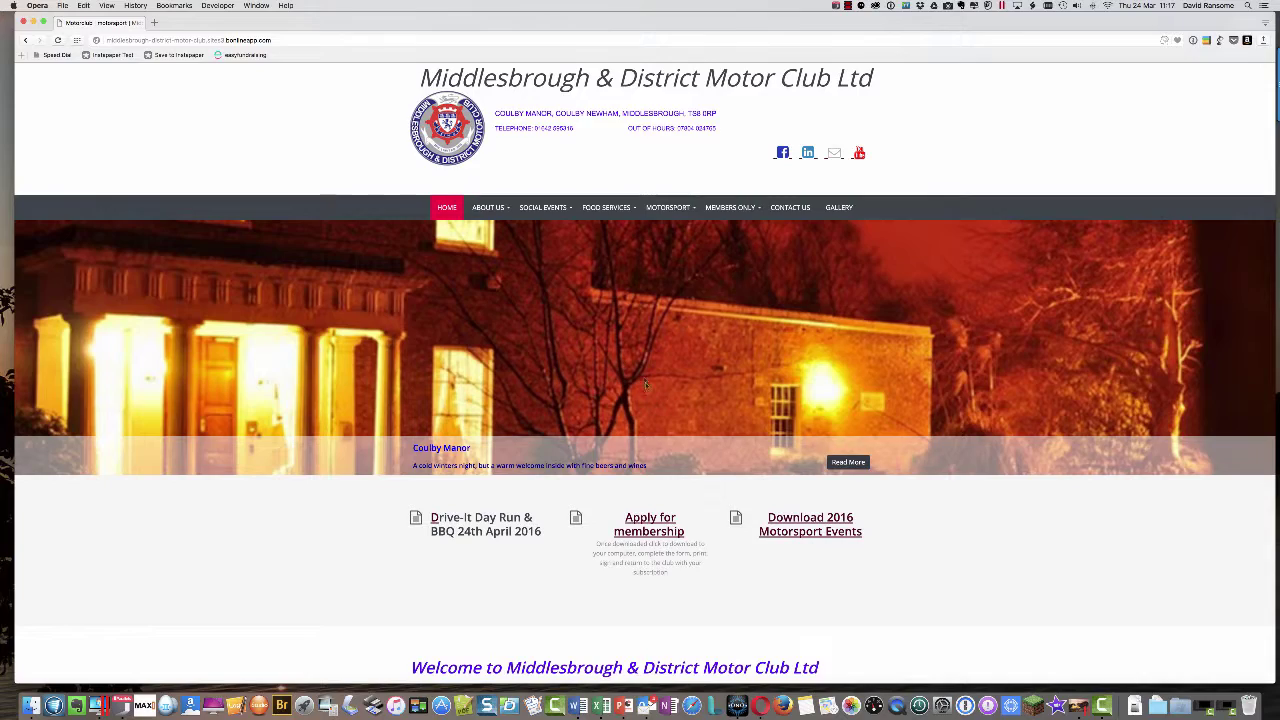
- Sign in to the motor club's bOnline account with the account e-mail and password
{"action": "scroll", "coordinate": [645, 385], "scroll_direction": "down", "scroll_amount": 10}
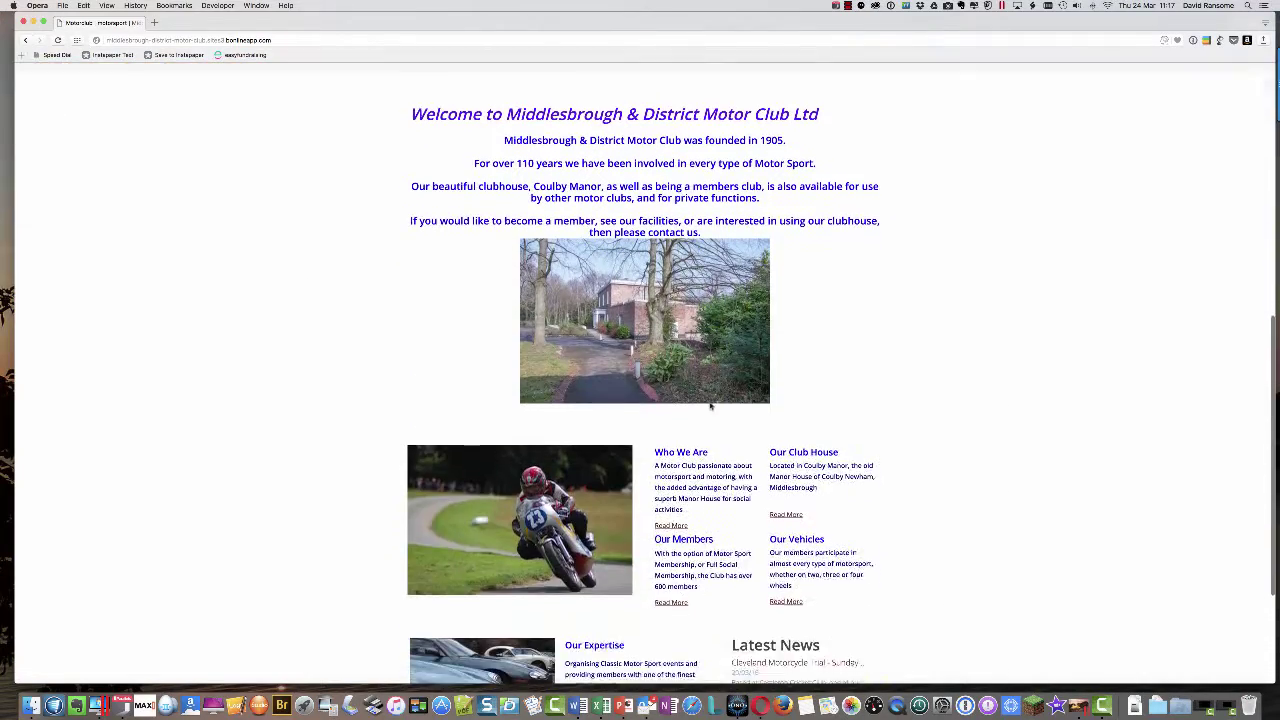
{"action": "scroll", "coordinate": [705, 404], "scroll_direction": "up", "scroll_amount": 10}
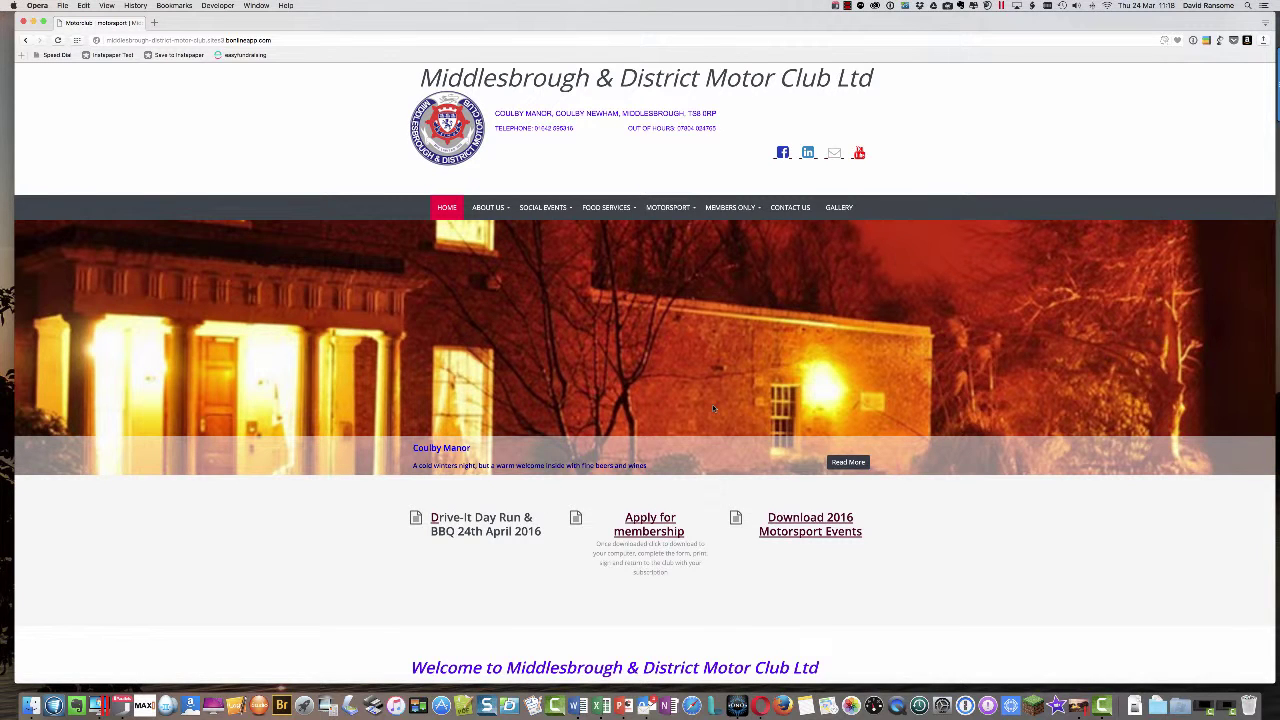
{"action": "scroll", "coordinate": [785, 428], "scroll_direction": "down", "scroll_amount": 10}
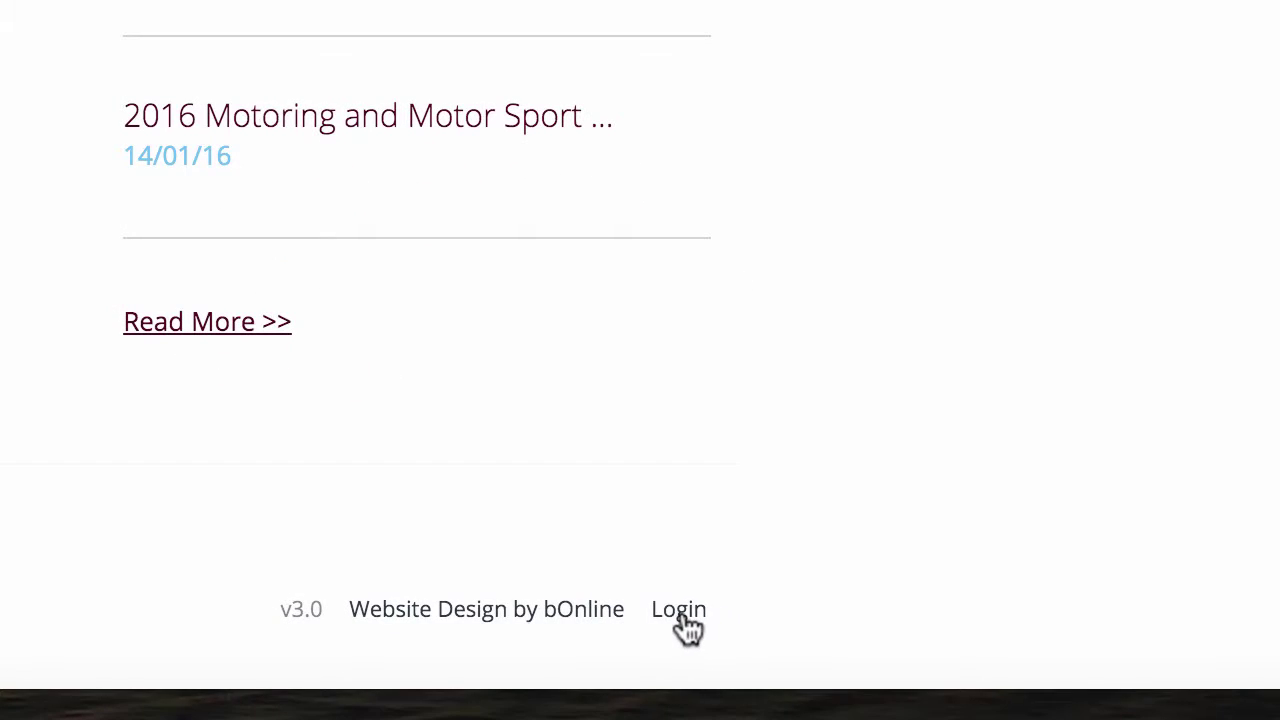
{"action": "left_click", "coordinate": [686, 617]}
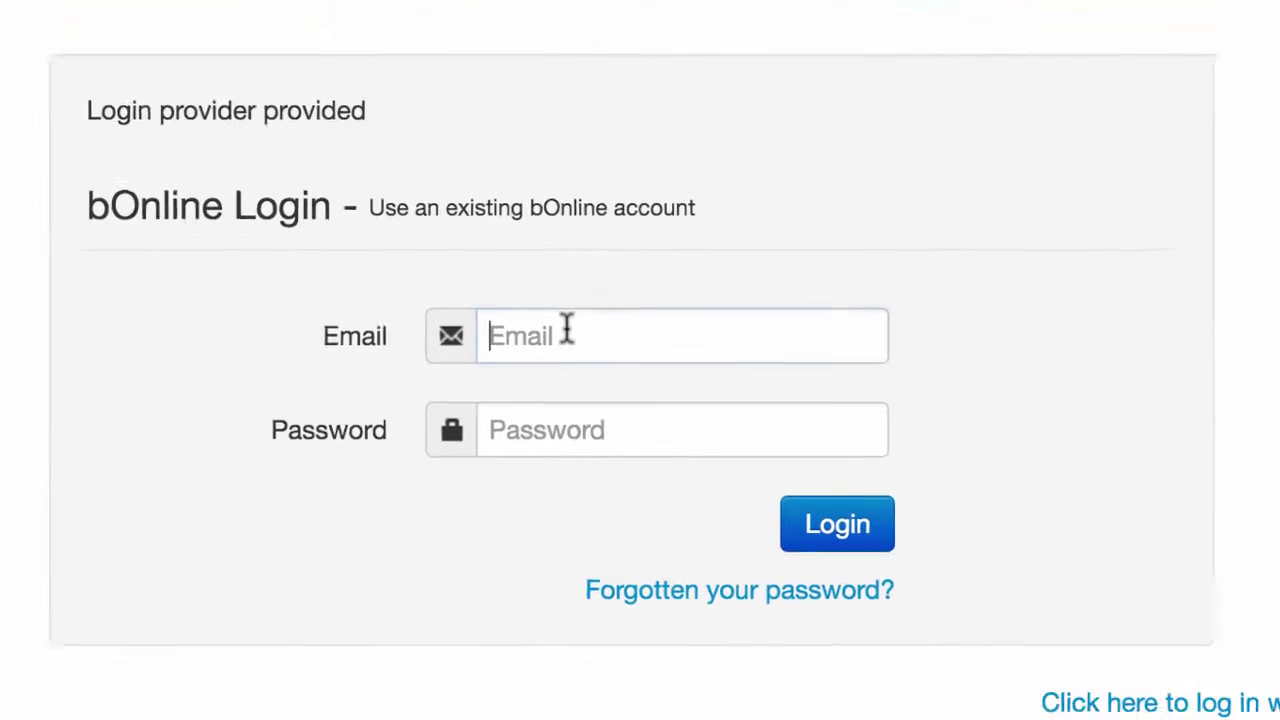
{"action": "left_click", "coordinate": [628, 272]}
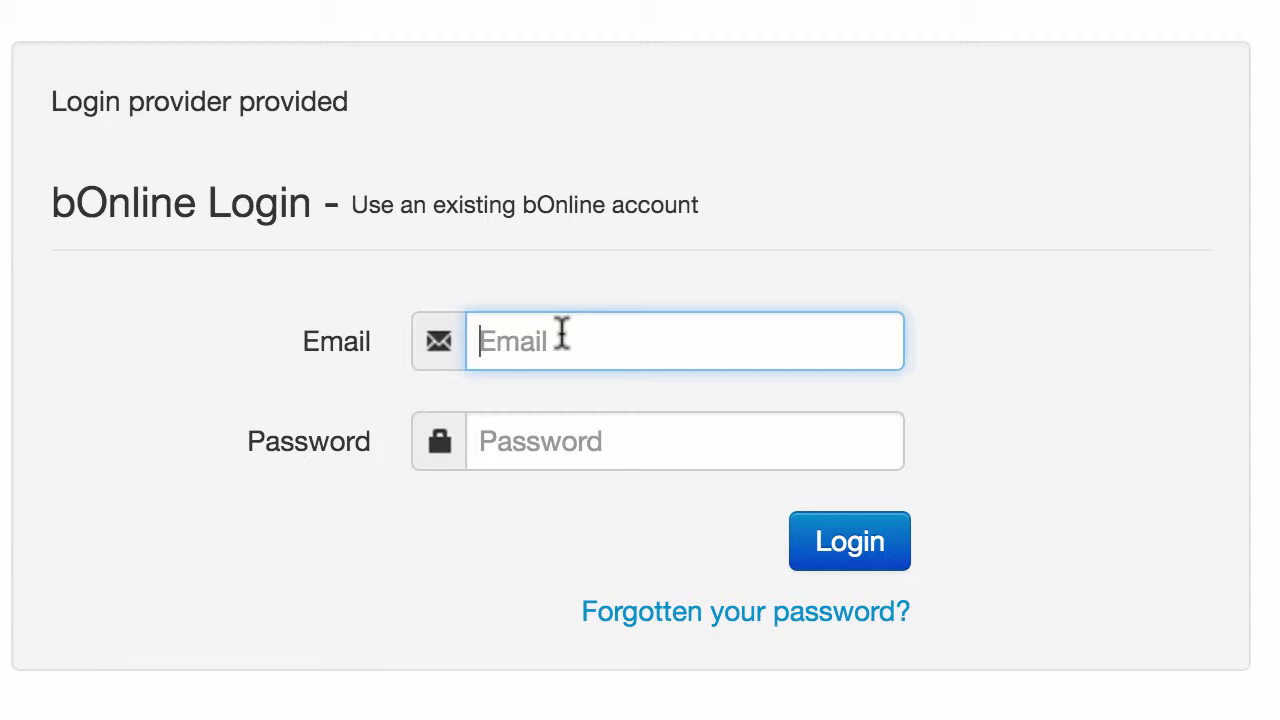
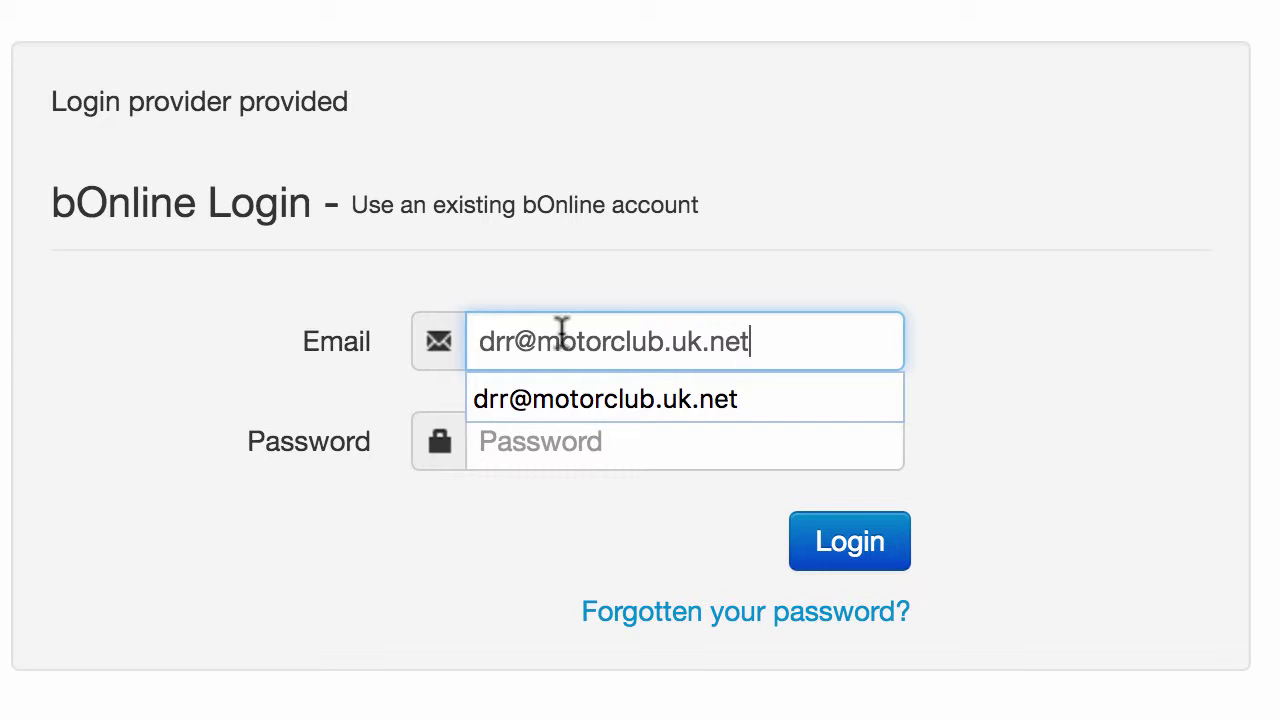
{"action": "left_click", "coordinate": [523, 455]}
{"action": "type", "text": "•••••••"}
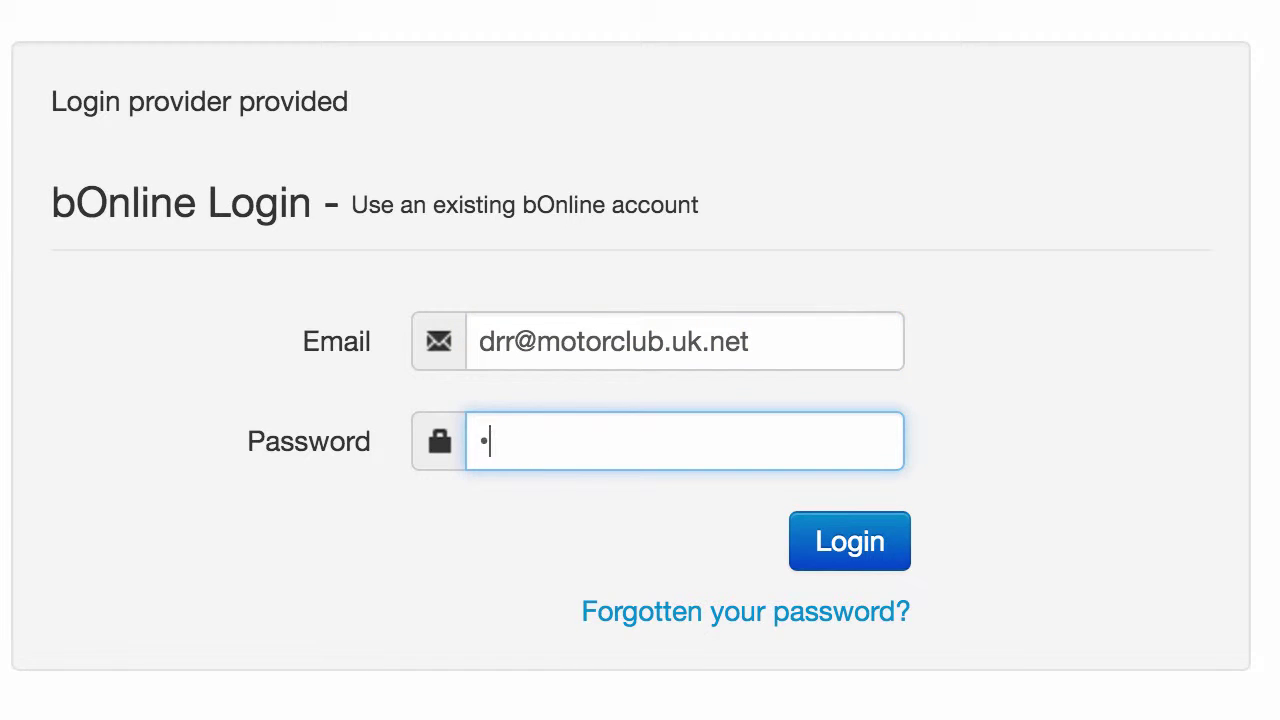
{"action": "type", "text": "•"}
{"action": "left_click", "coordinate": [884, 553]}
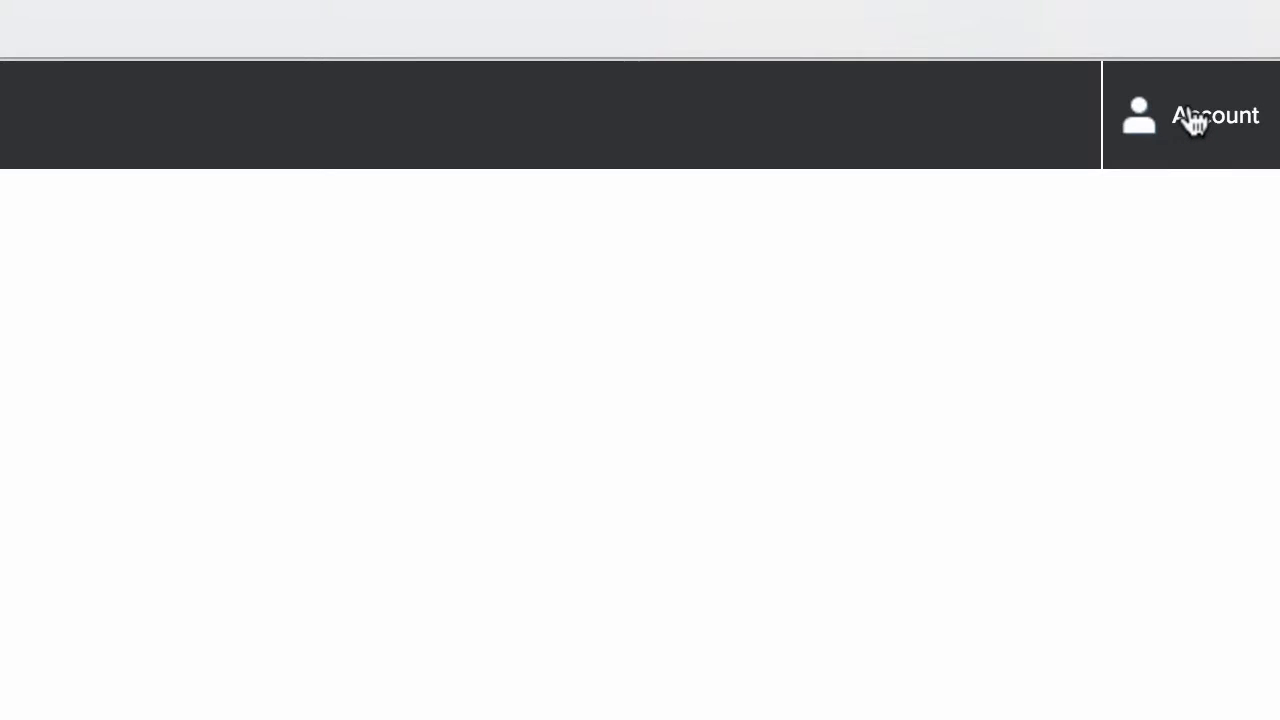
- Check the Account menu, then open the Customise editing sidebar for the home page
{"action": "left_click", "coordinate": [1193, 127]}
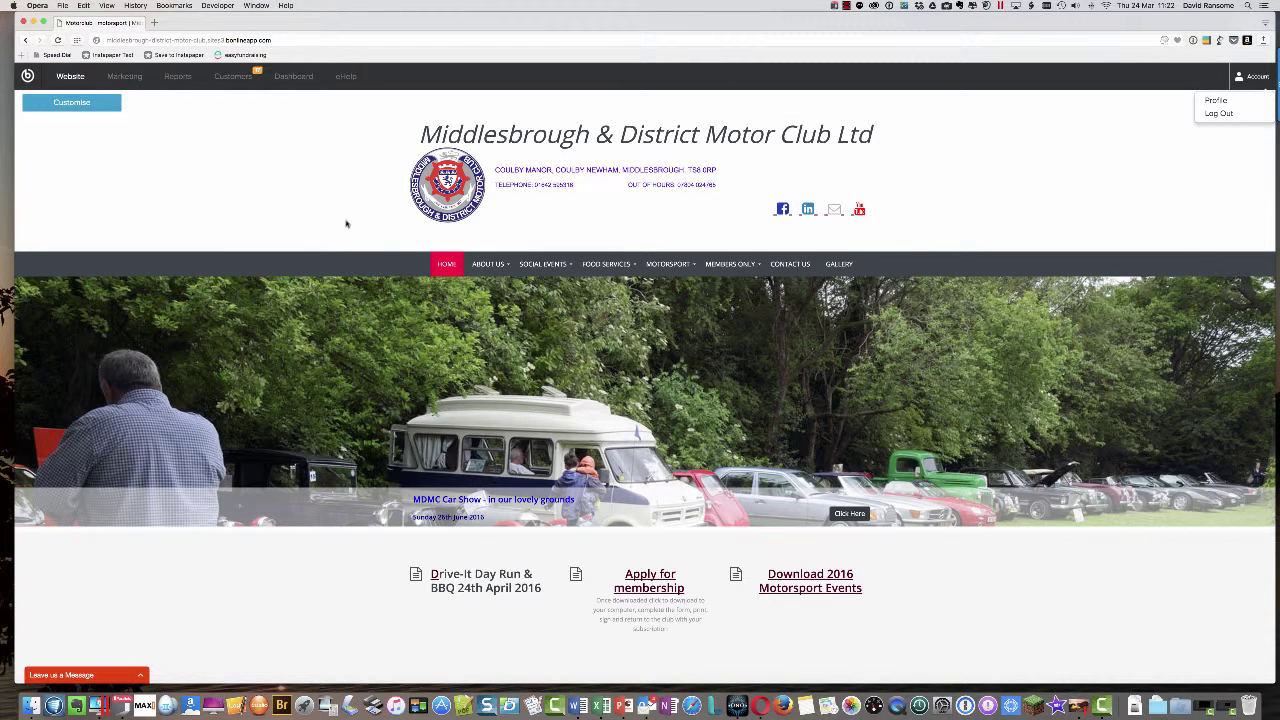
{"action": "mouse_move", "coordinate": [490, 264]}
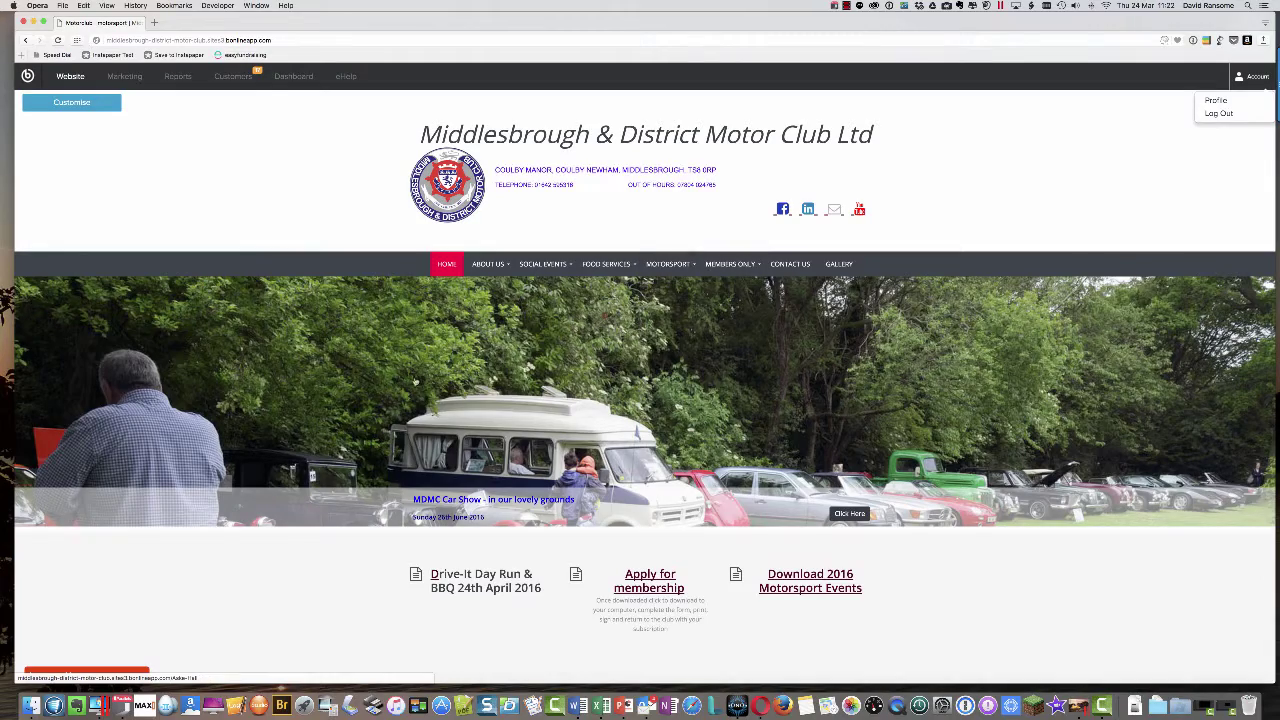
{"action": "scroll", "coordinate": [370, 363], "scroll_direction": "down", "scroll_amount": 5}
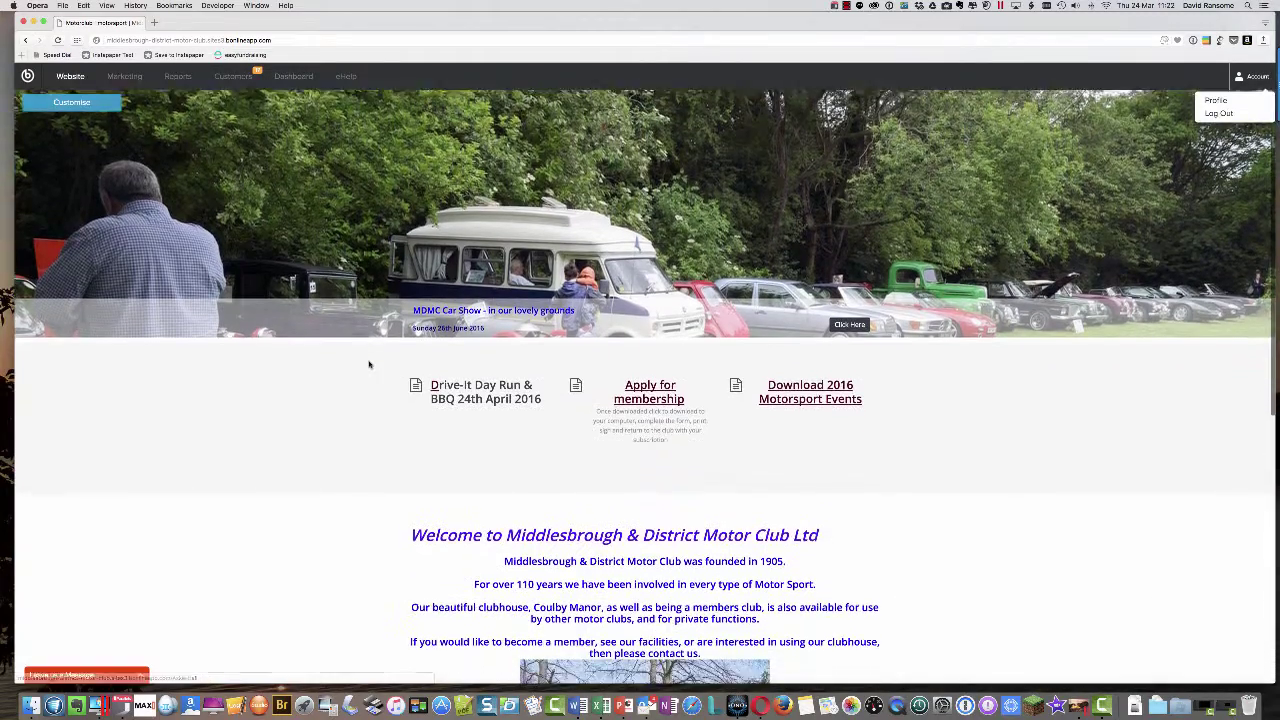
{"action": "scroll", "coordinate": [369, 363], "scroll_direction": "up", "scroll_amount": 5}
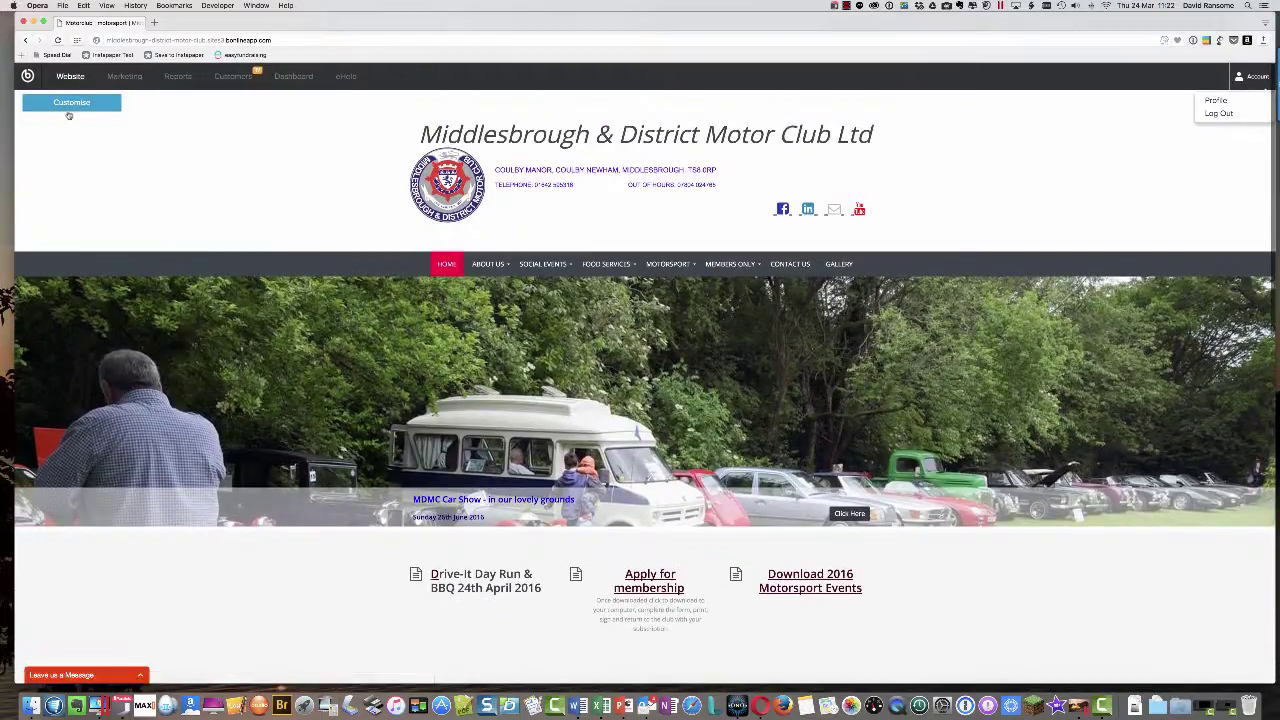
{"action": "left_click", "coordinate": [72, 103]}
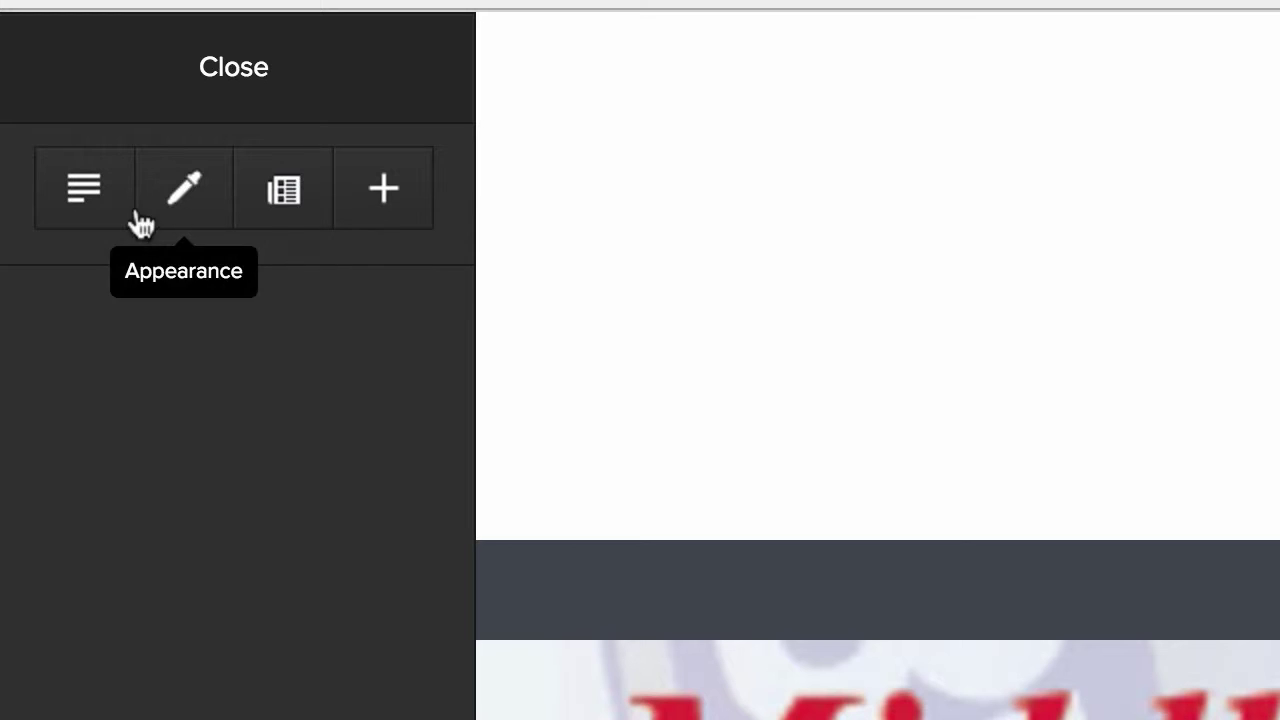
- Enable Edit Content and open the first slideshow image's settings (1000 × 450, titled 069)
{"action": "left_click", "coordinate": [84, 205]}
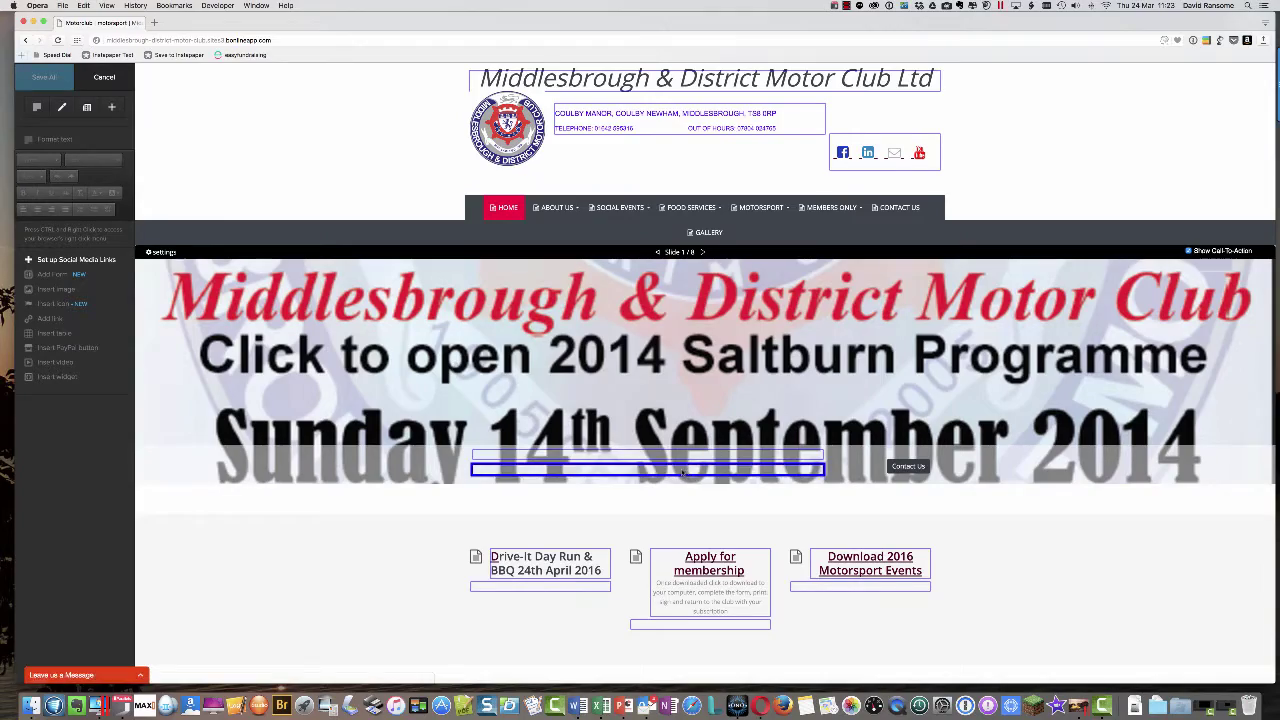
{"action": "scroll", "coordinate": [683, 473], "scroll_direction": "down", "scroll_amount": 15}
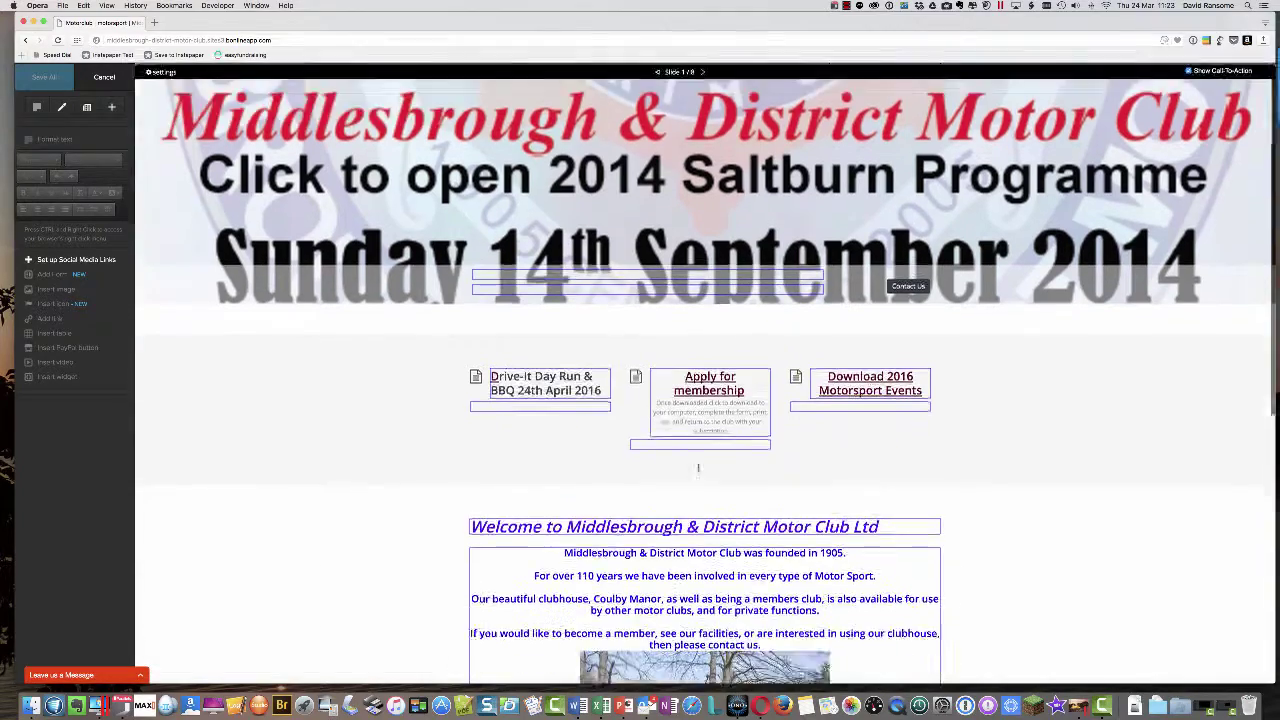
{"action": "scroll", "coordinate": [708, 500], "scroll_direction": "down", "scroll_amount": 4}
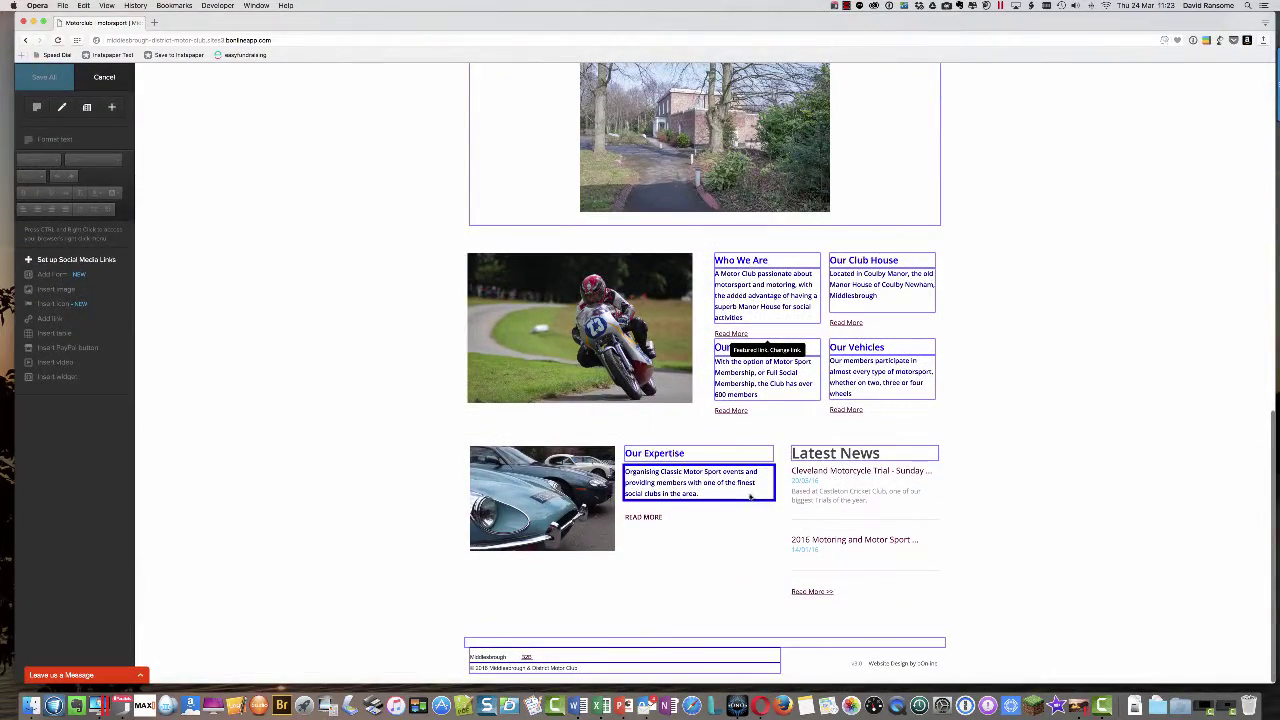
{"action": "scroll", "coordinate": [700, 480], "scroll_direction": "up", "scroll_amount": 10}
{"action": "scroll", "coordinate": [700, 500], "scroll_direction": "down", "scroll_amount": 9}
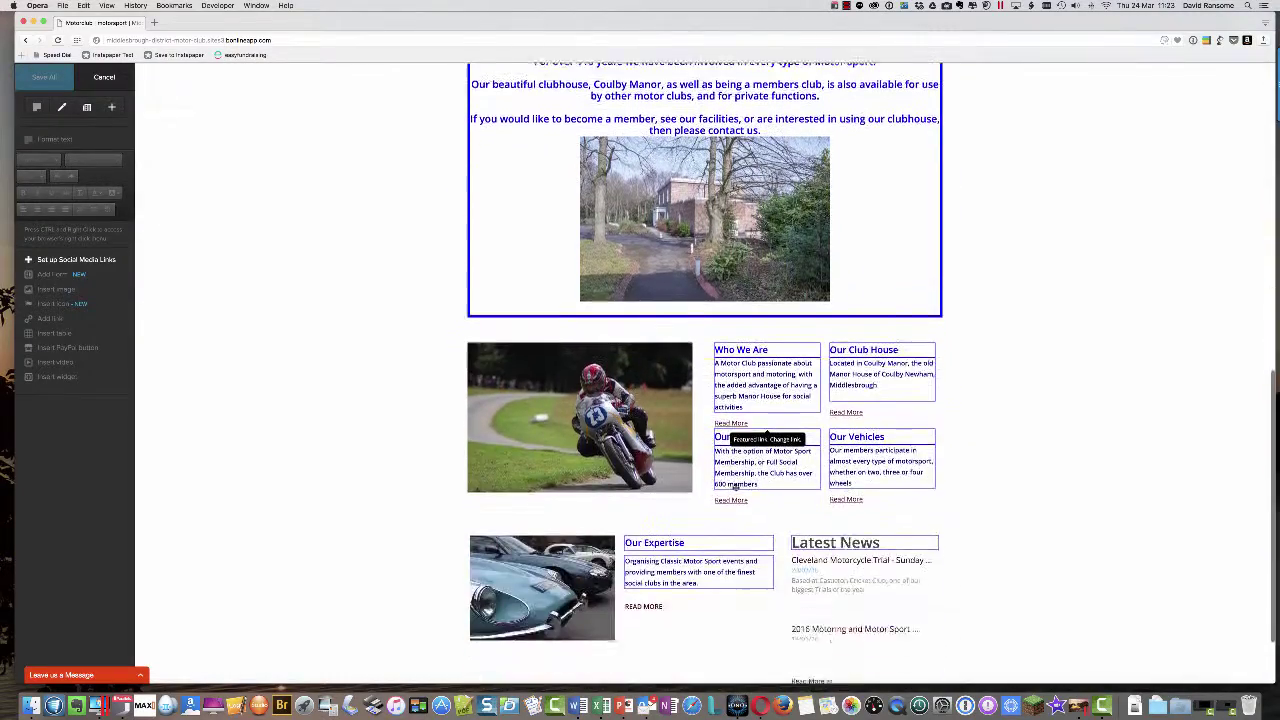
{"action": "left_click", "coordinate": [586, 354]}
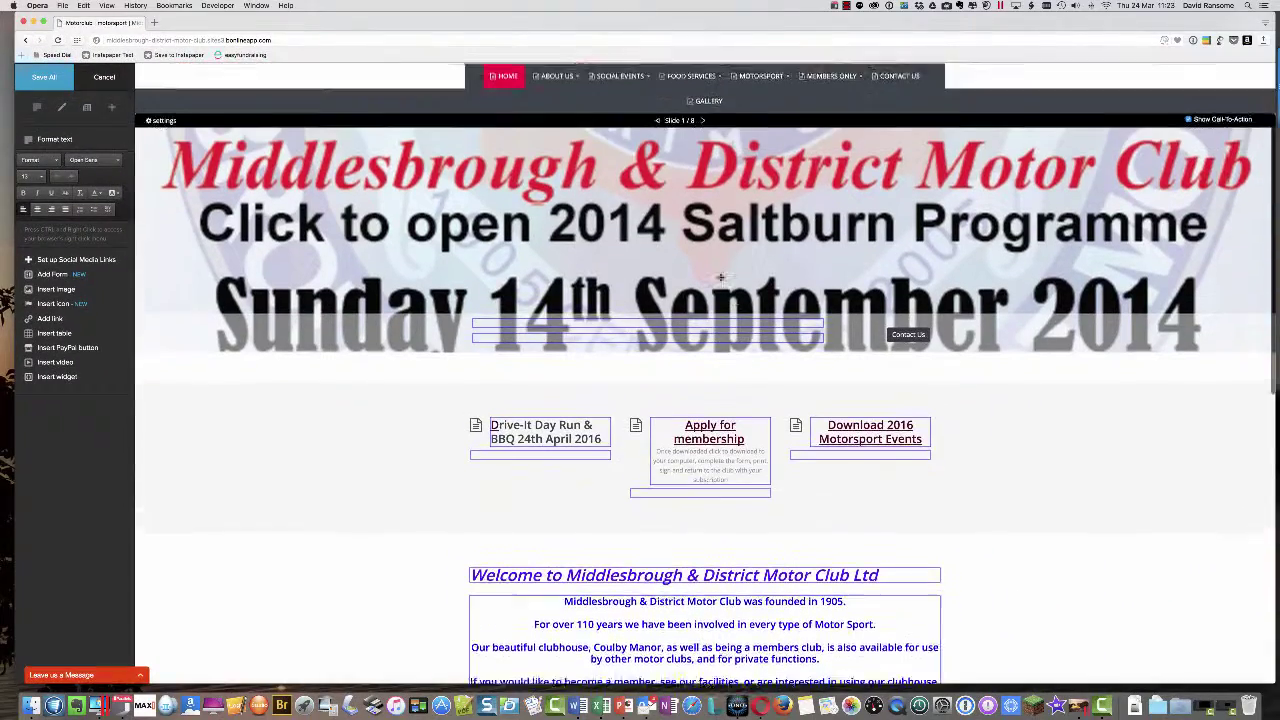
{"action": "left_click", "coordinate": [720, 277]}
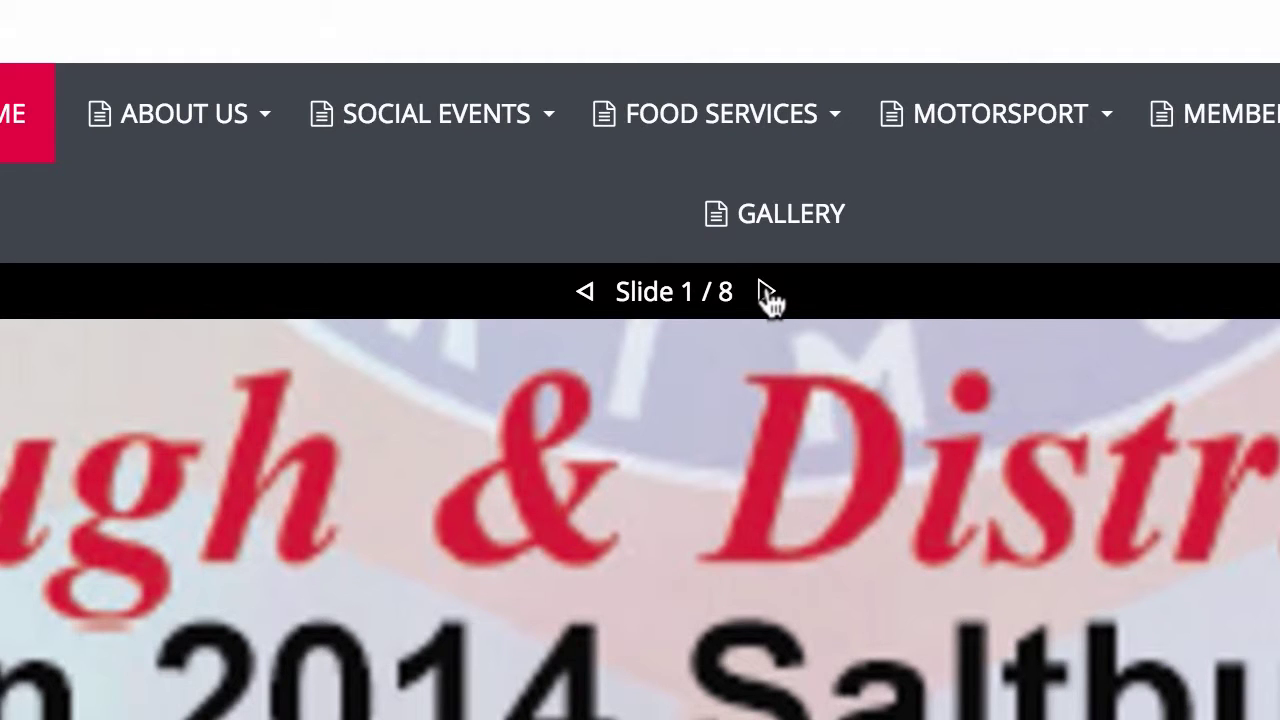
- Advance the home page slideshow to Slide 6 / 8, History Lives in Saltburn
{"action": "left_click", "coordinate": [767, 292]}
{"action": "left_click", "coordinate": [767, 292]}
{"action": "left_click", "coordinate": [767, 292]}
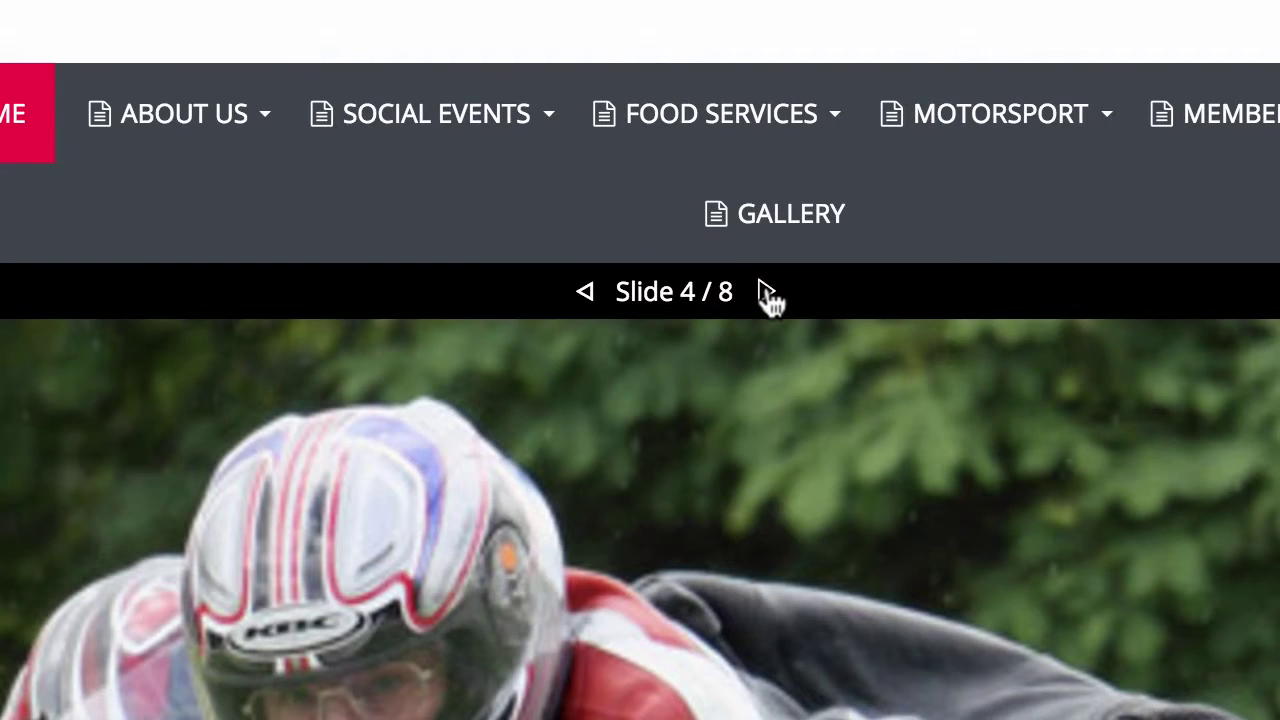
{"action": "left_click", "coordinate": [767, 292]}
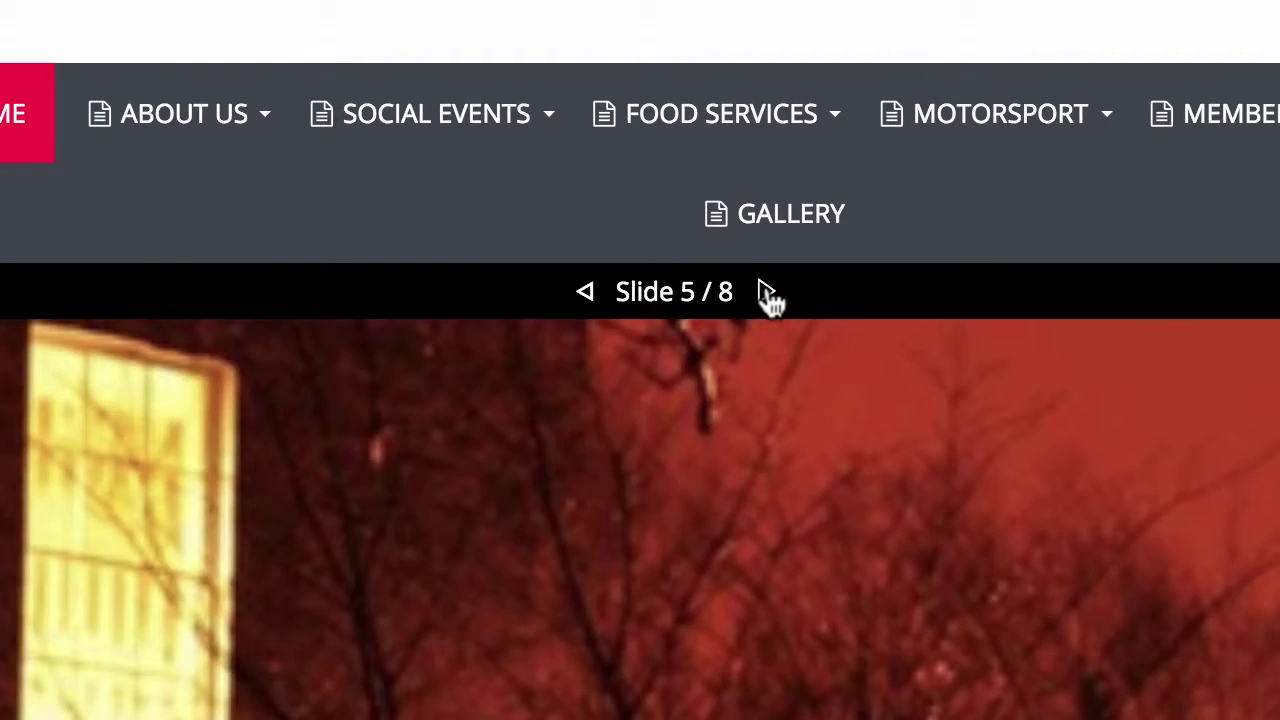
{"action": "left_click", "coordinate": [767, 292]}
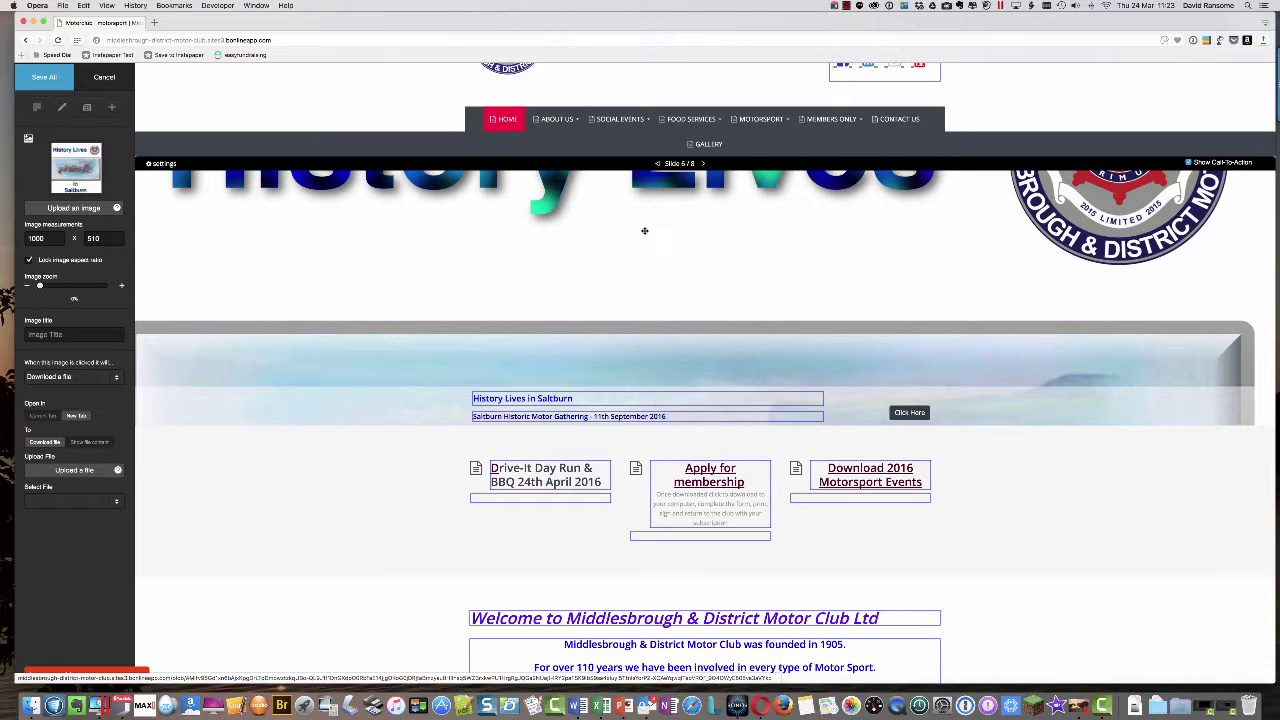
{"action": "scroll", "coordinate": [674, 206], "scroll_direction": "up", "scroll_amount": 1}
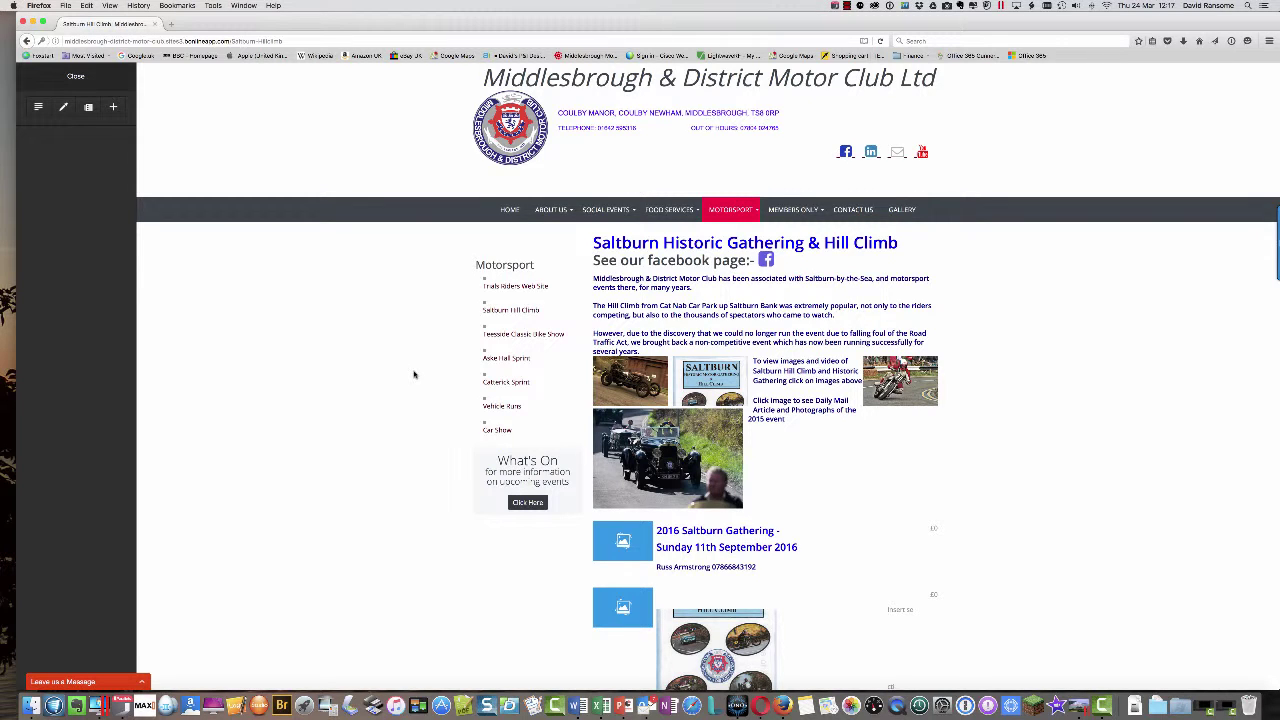
- Open the Saltburn Historic Gathering & Hill Climb page and switch on content editing
{"action": "mouse_move", "coordinate": [730, 212]}
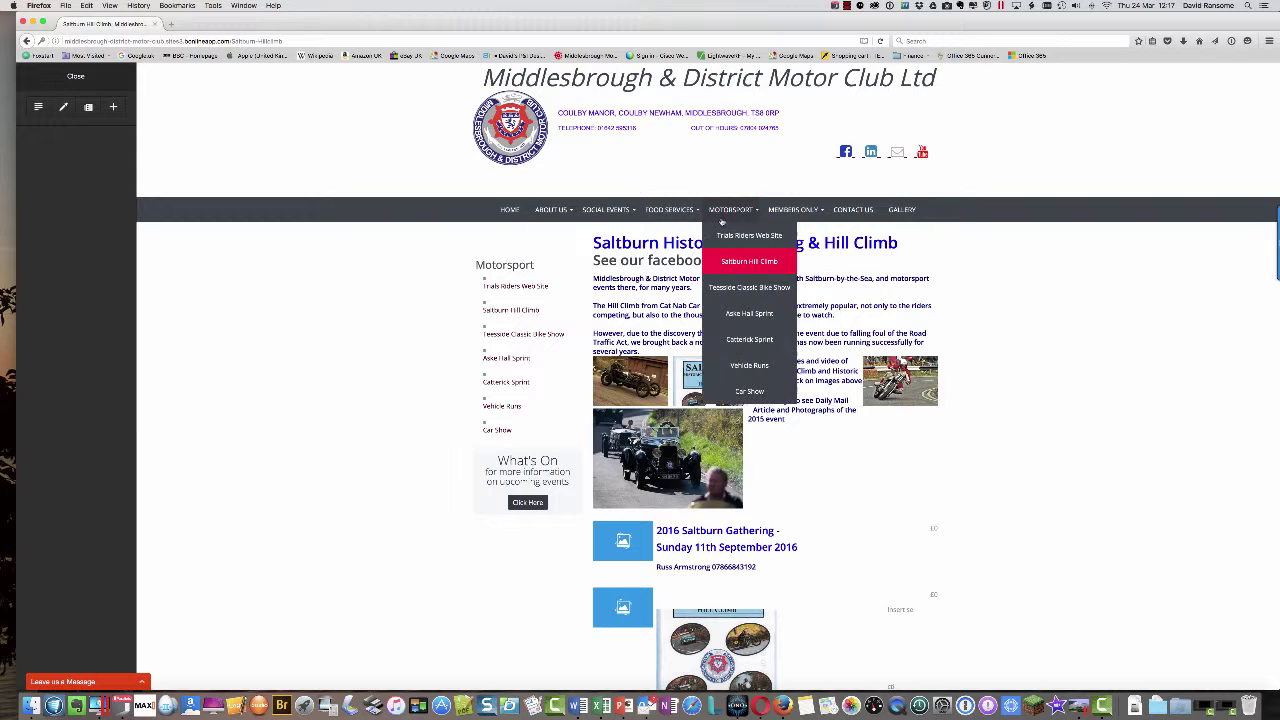
{"action": "left_click", "coordinate": [749, 262]}
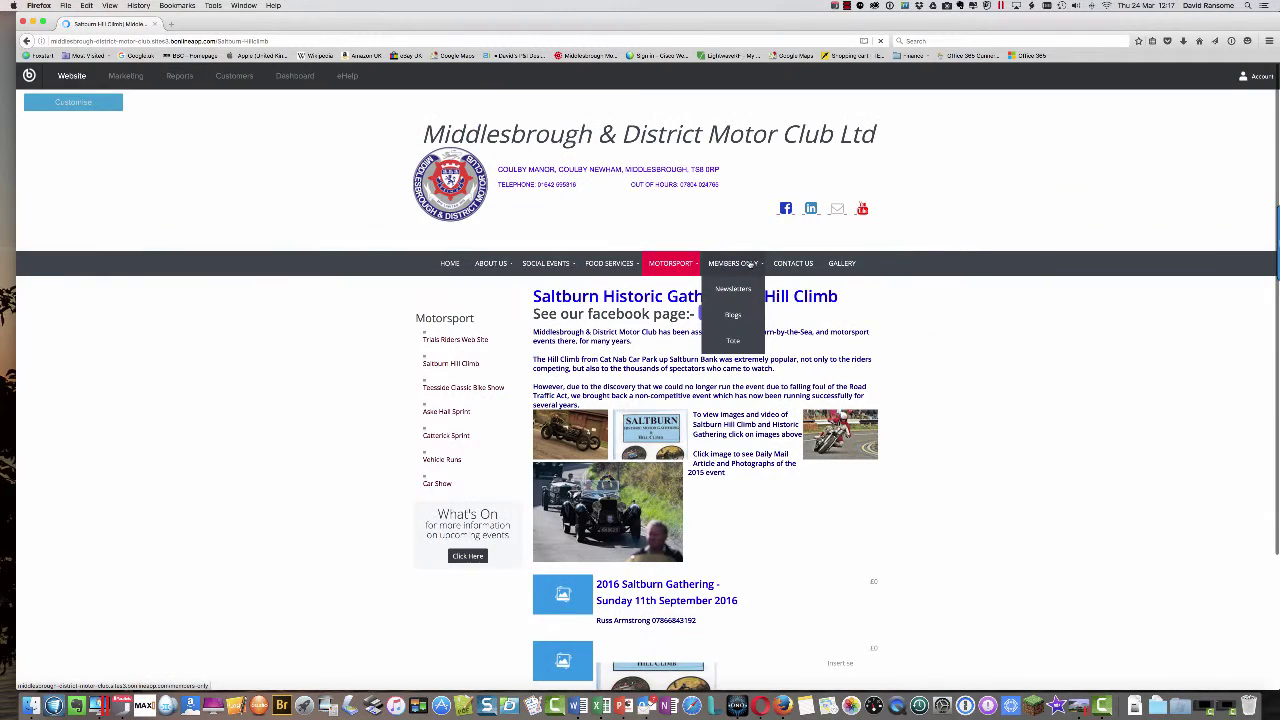
{"action": "left_click", "coordinate": [60, 102]}
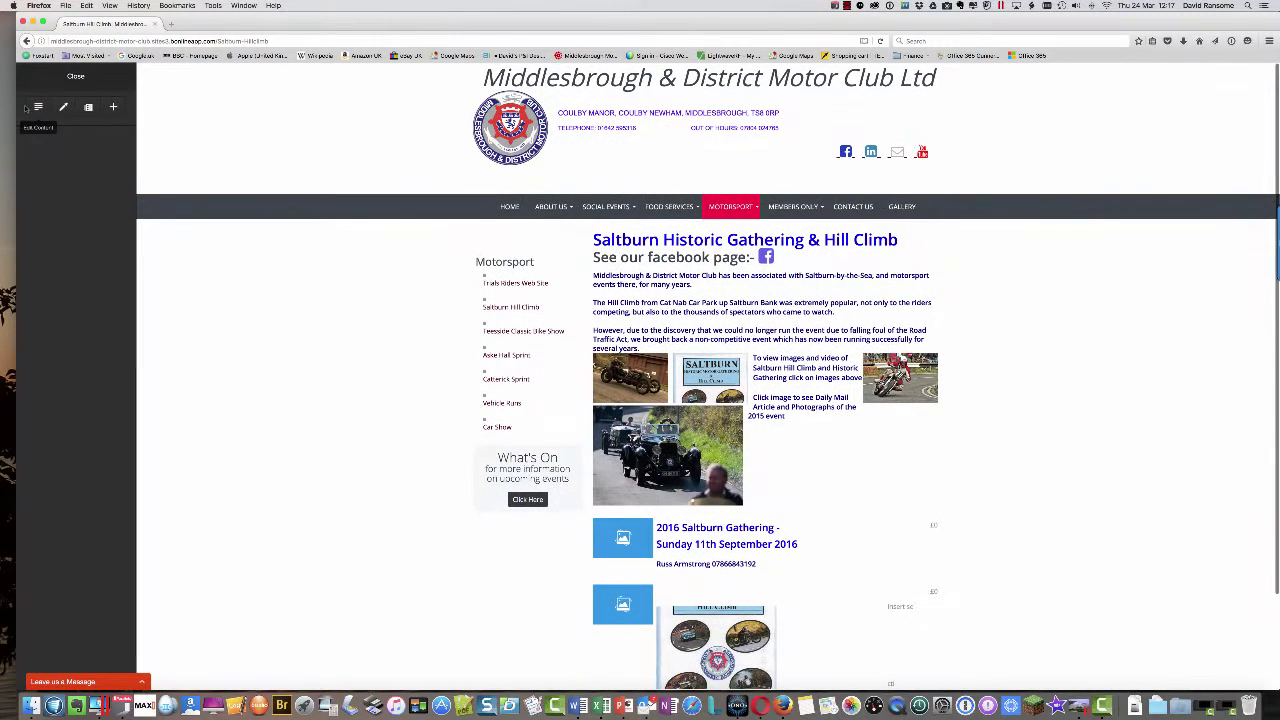
{"action": "left_click", "coordinate": [37, 107]}
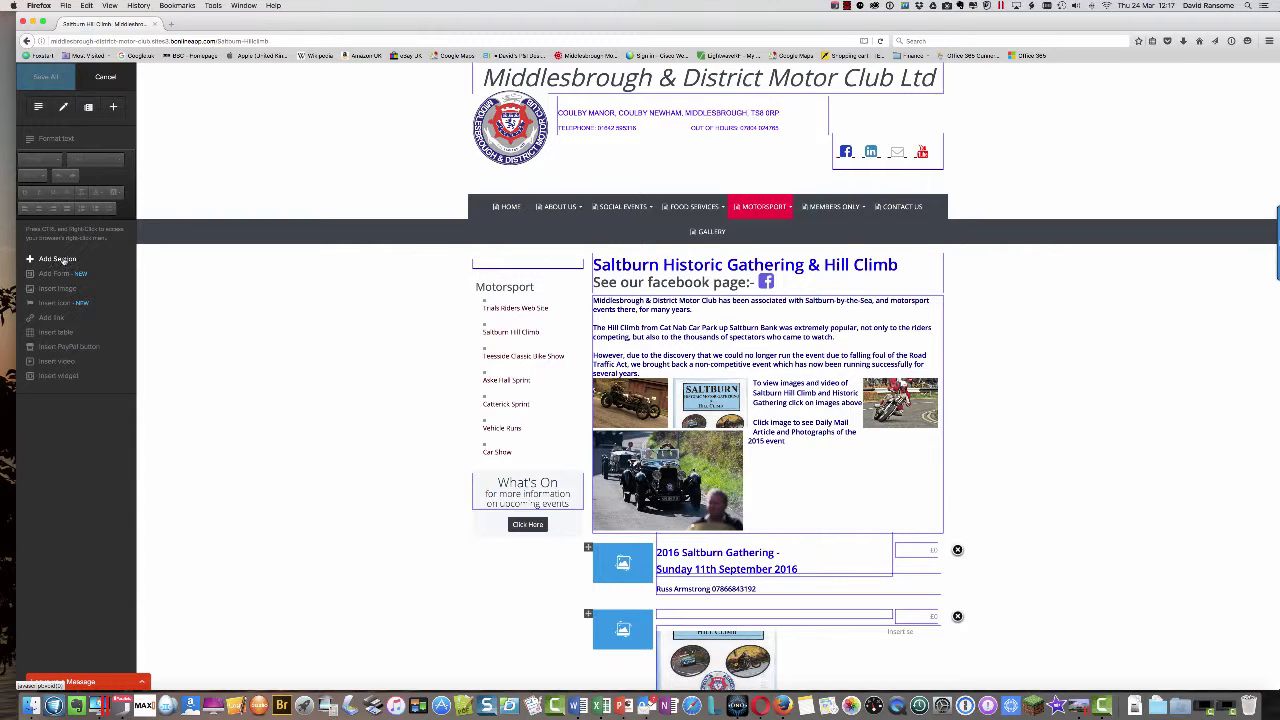
- Add a new section titled '2016 Saltburn Historic Gathering - Sunday 11th September 2016' on two lines
{"action": "left_click", "coordinate": [57, 259]}
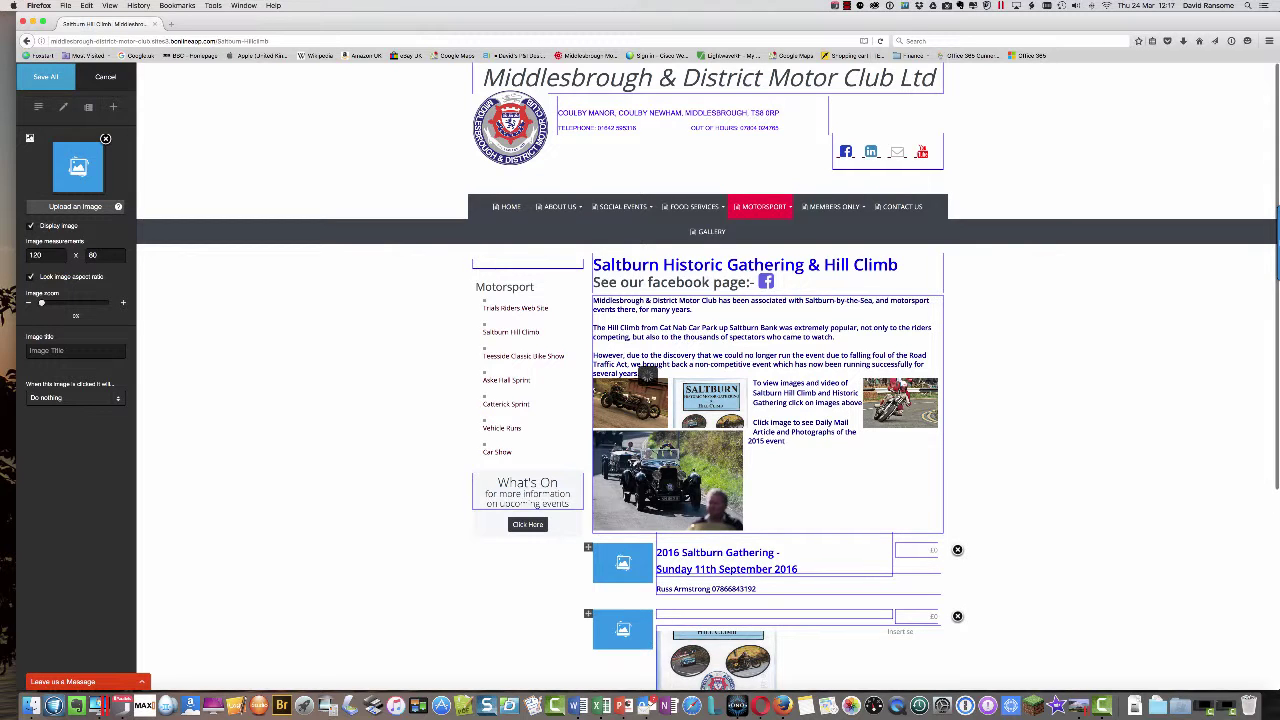
{"action": "scroll", "coordinate": [470, 432], "scroll_direction": "down", "scroll_amount": 3}
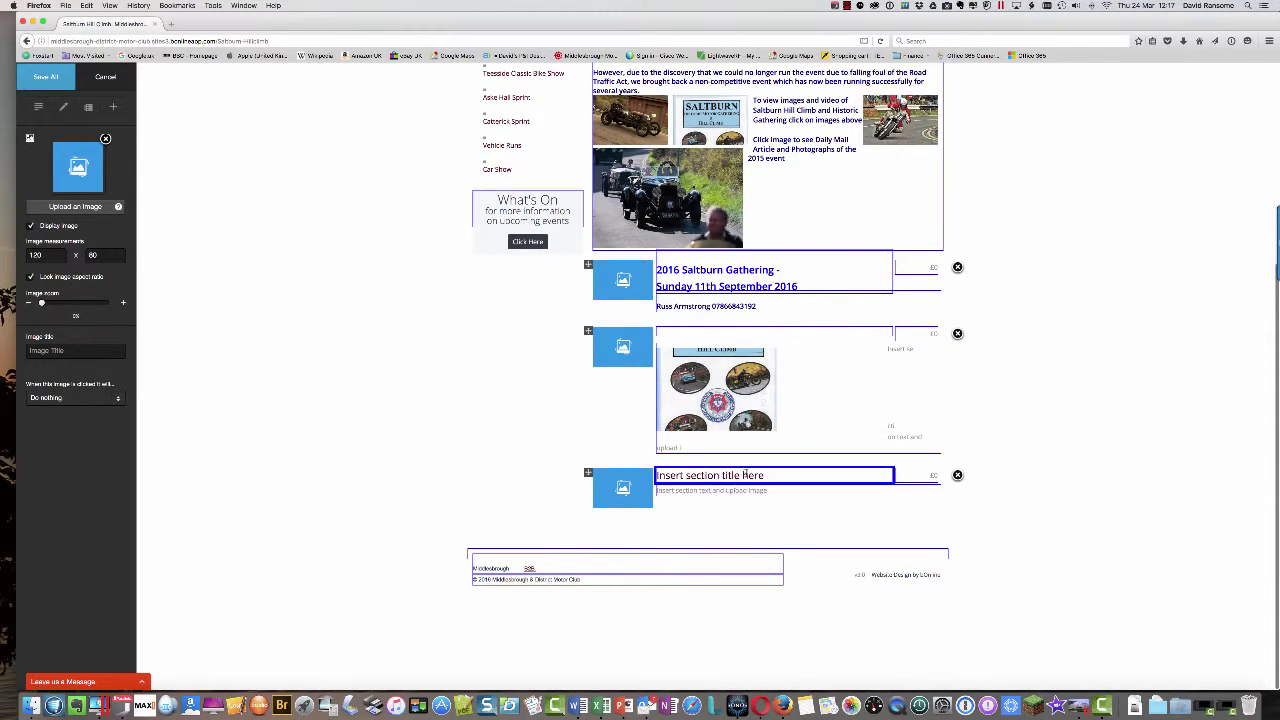
{"action": "left_click", "coordinate": [745, 476]}
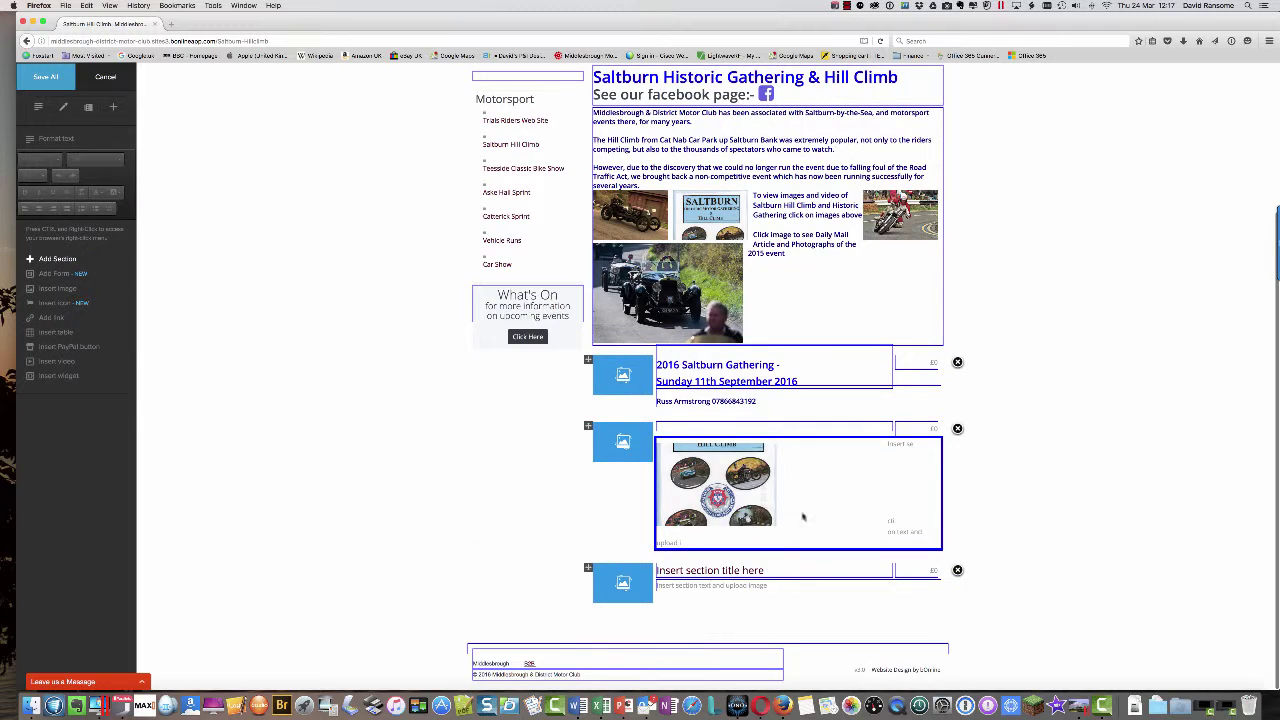
{"action": "left_click", "coordinate": [765, 570]}
{"action": "left_click_drag", "start_coordinate": [767, 573], "coordinate": [632, 575]}
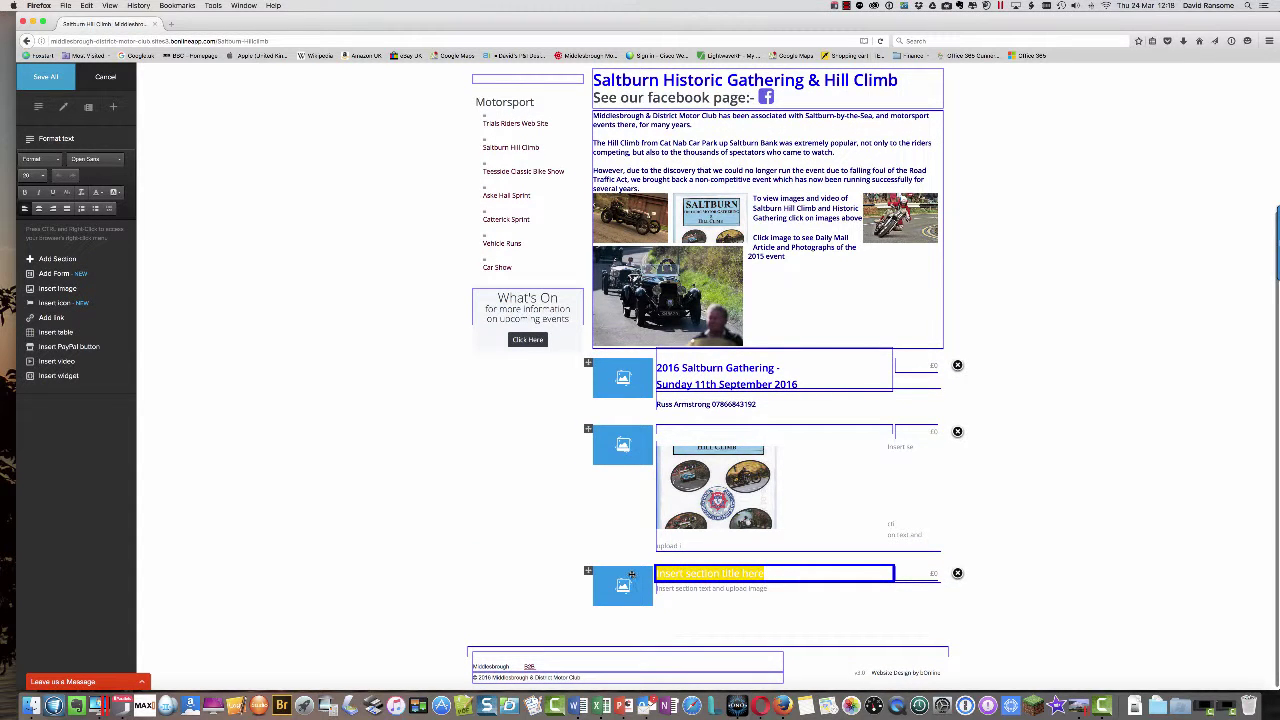
{"action": "type", "text": "2016 Saltburn"}
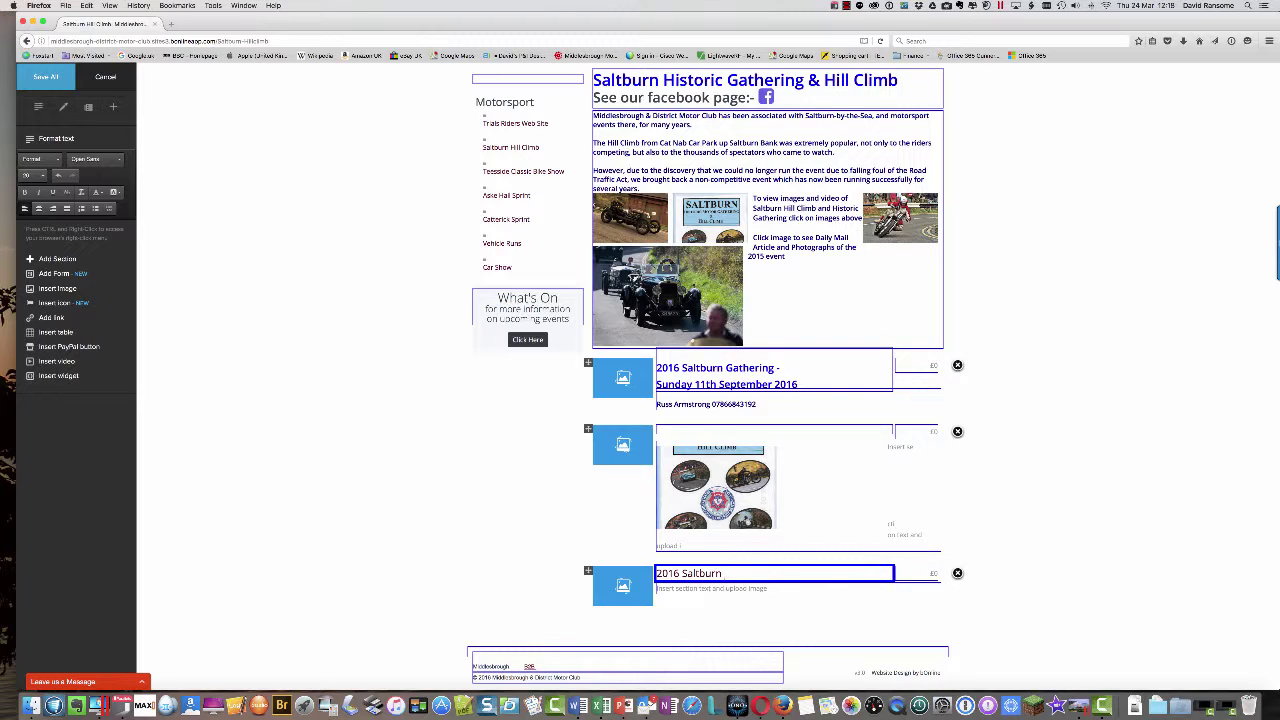
{"action": "type", "text": "istoric Gathering -"}
{"action": "key", "text": "Return"}
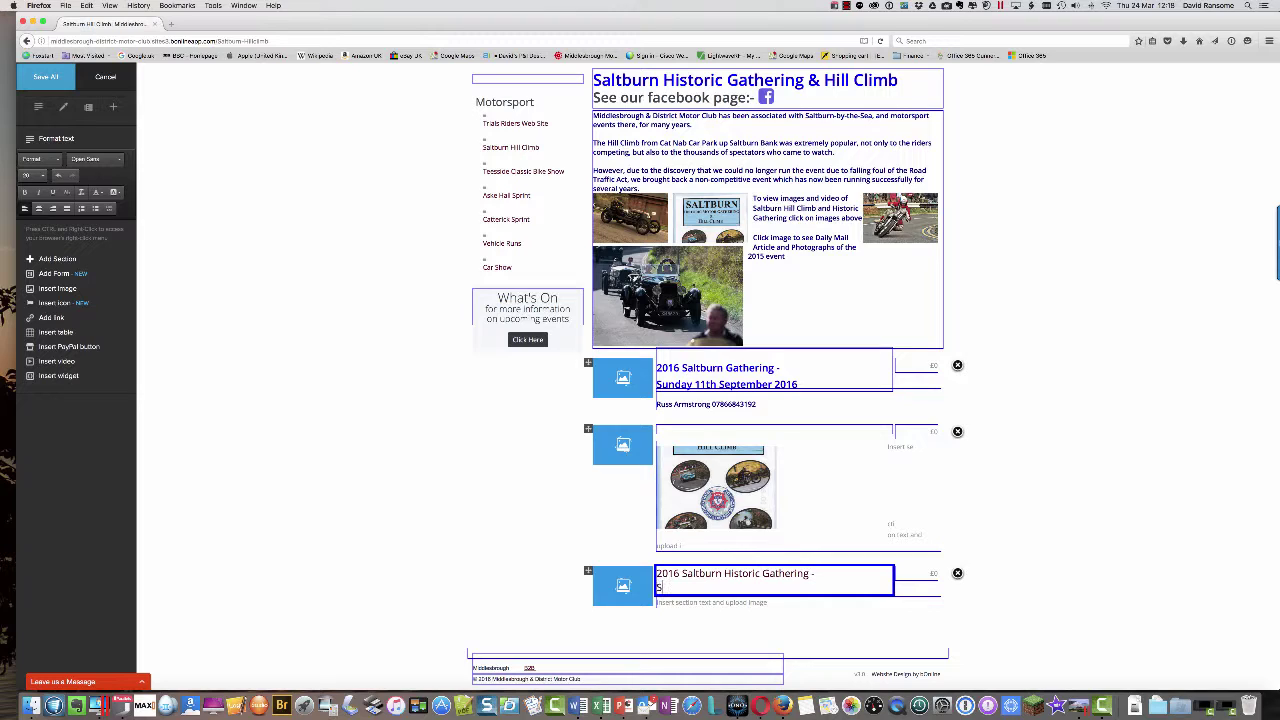
{"action": "type", "text": "Sunda"}
{"action": "type", "text": "y 11th Septemeber 2016"}
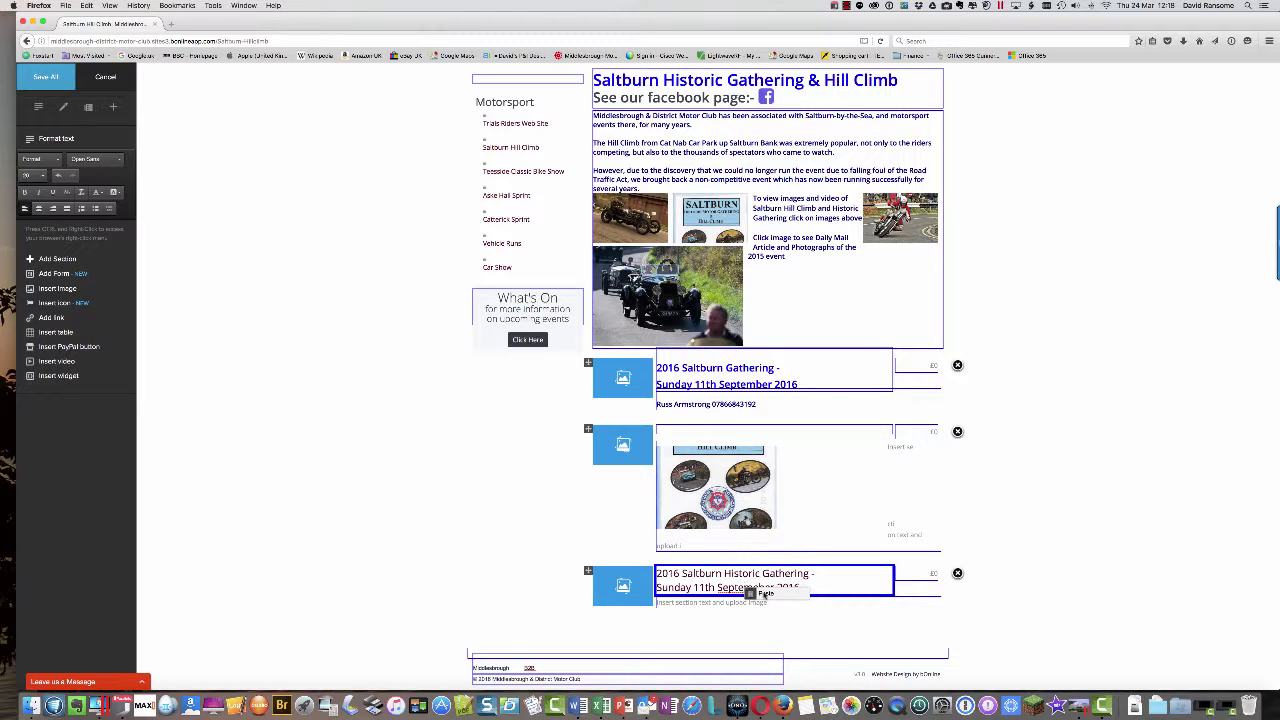
- Correct the 'Septemeber' typo and make the whole title bold
{"action": "left_click", "coordinate": [736, 587]}
{"action": "key", "text": "BackSpace"}
{"action": "left_click_drag", "start_coordinate": [806, 588], "coordinate": [645, 573]}
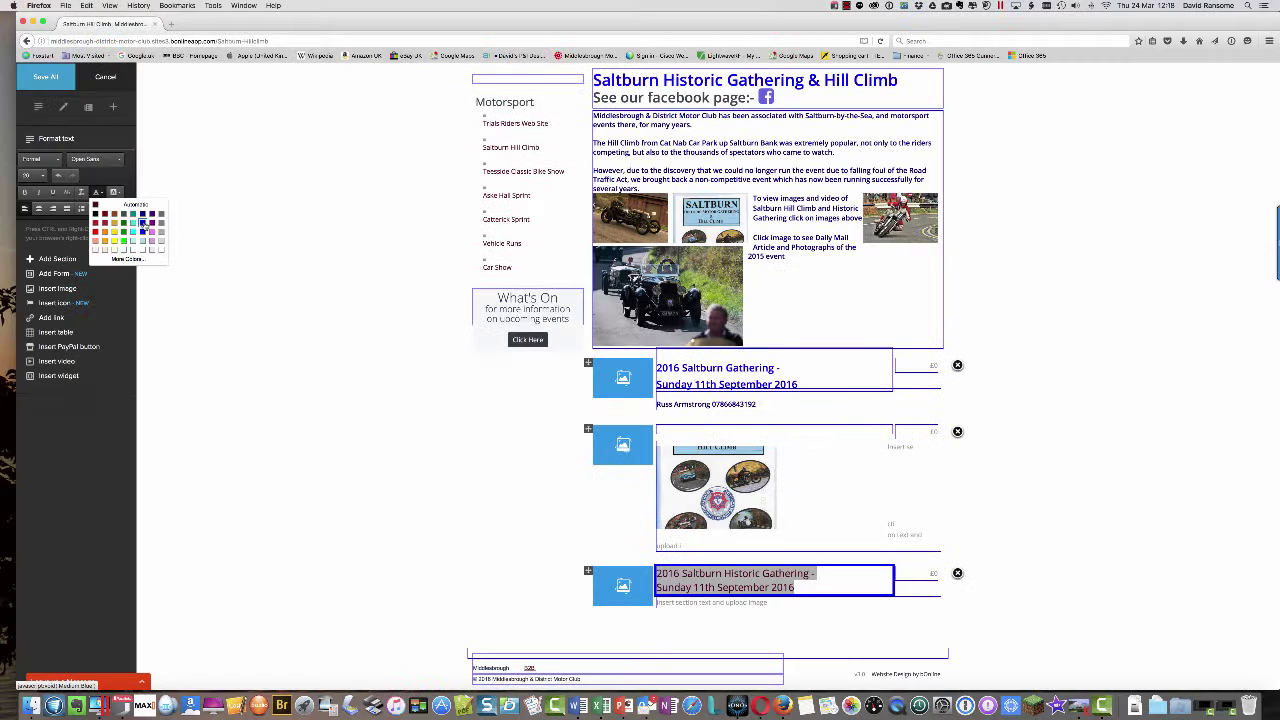
{"action": "left_click", "coordinate": [144, 225]}
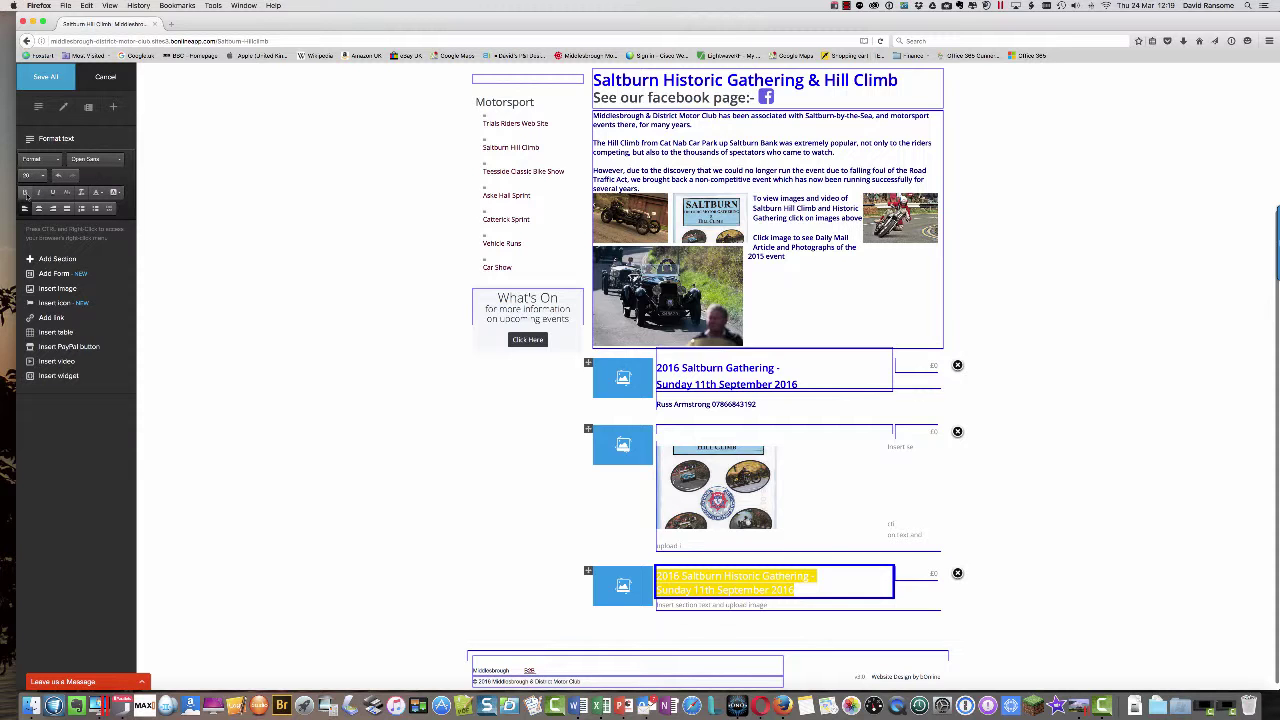
{"action": "left_click", "coordinate": [25, 192]}
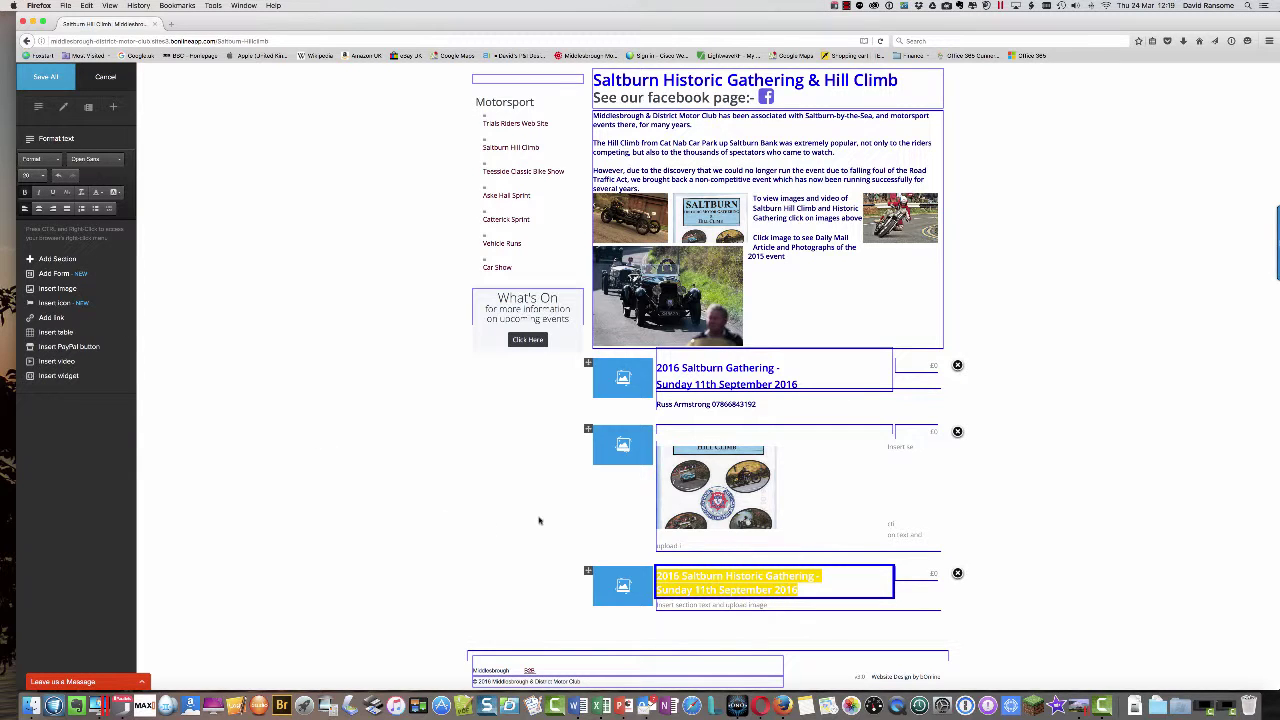
{"action": "left_click", "coordinate": [740, 606]}
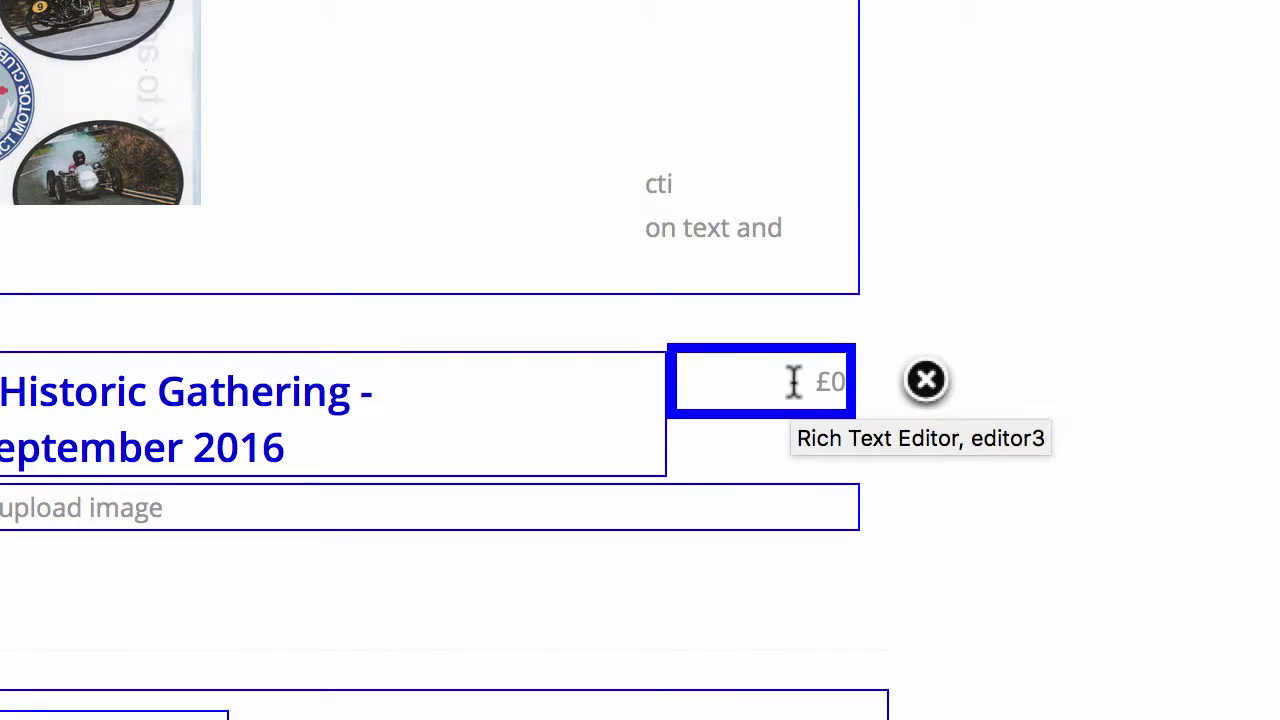
- Delete the £0 price and replace the description placeholder with the contact's name and phone number
{"action": "left_click_drag", "start_coordinate": [794, 380], "coordinate": [870, 393]}
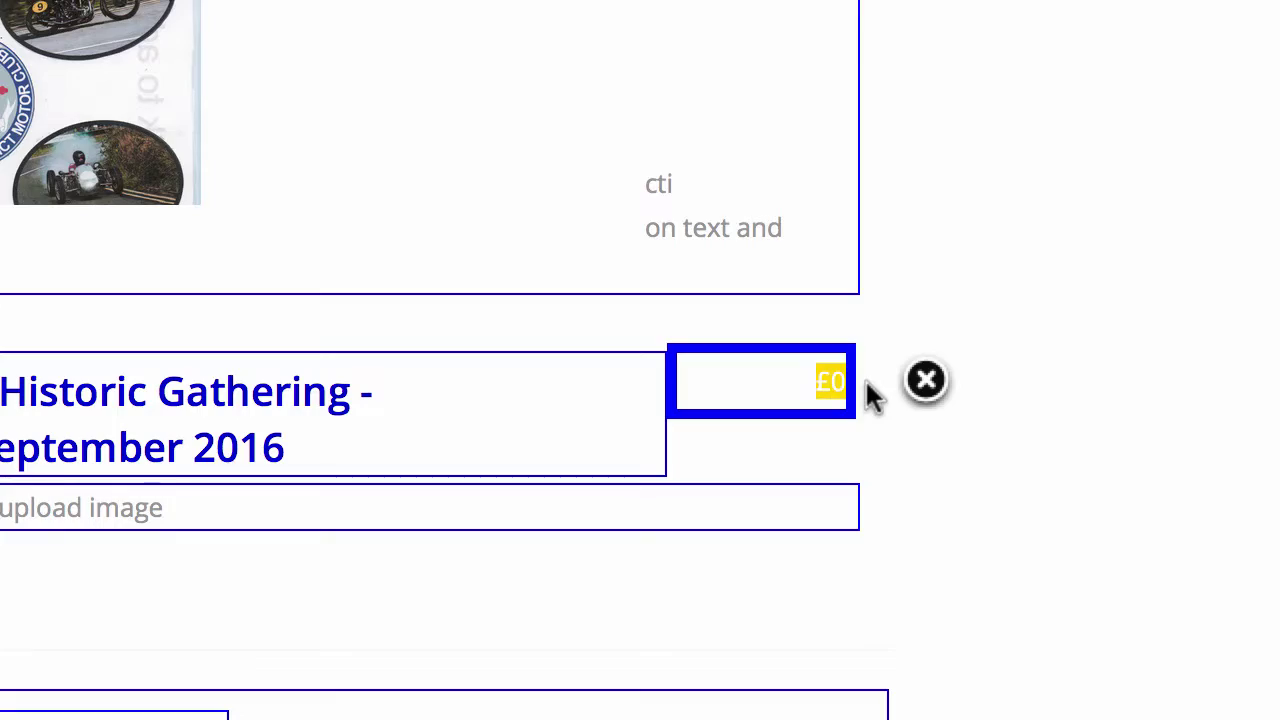
{"action": "key", "text": "BackSpace"}
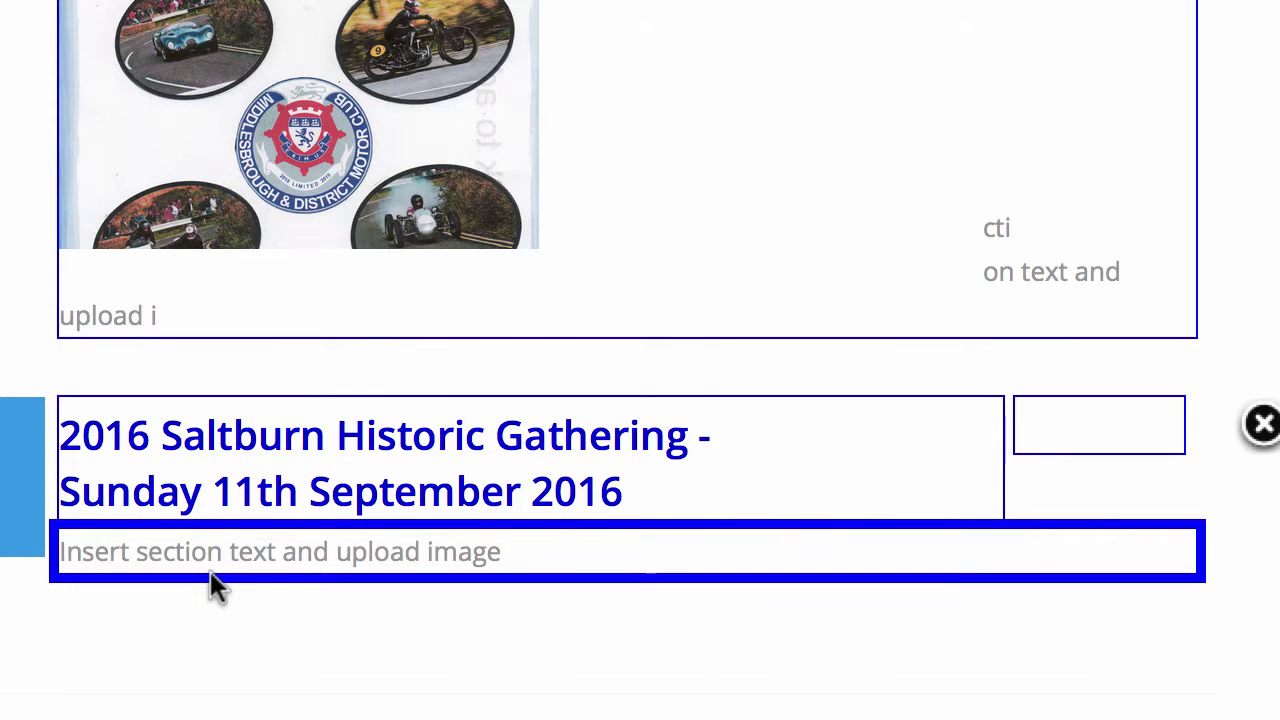
{"action": "scroll", "coordinate": [218, 588], "scroll_direction": "up", "scroll_amount": 6}
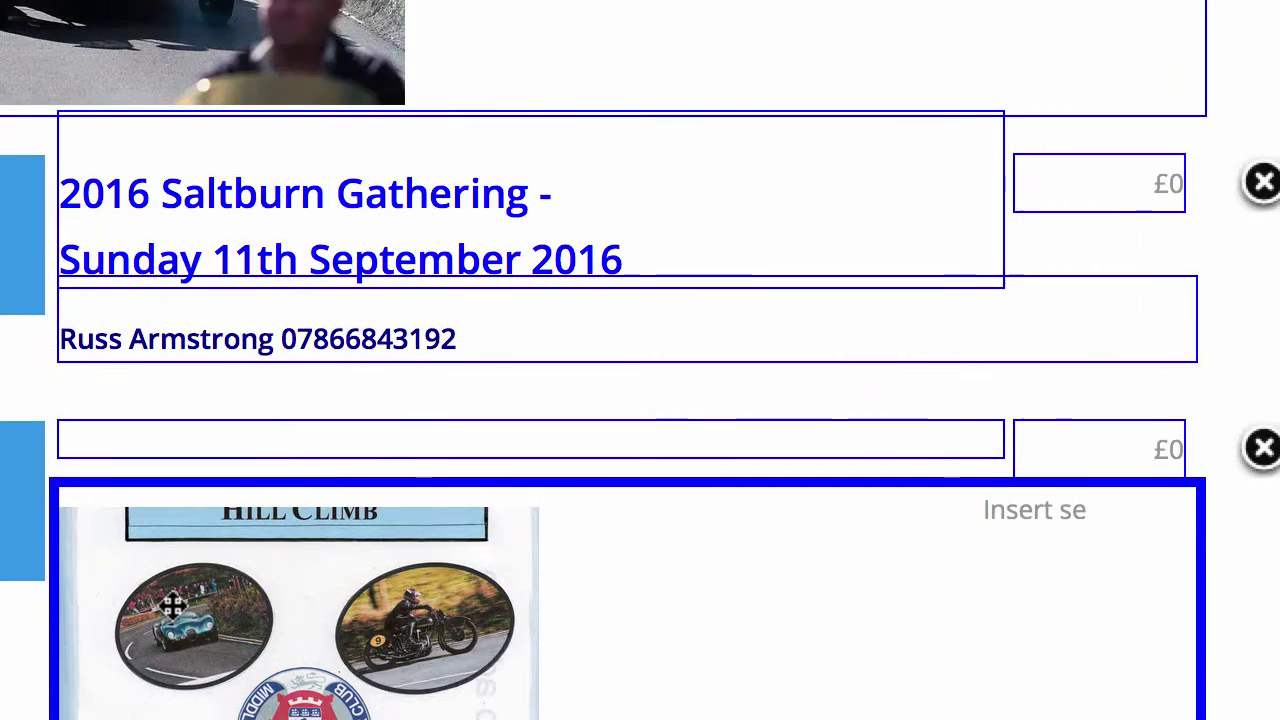
{"action": "scroll", "coordinate": [172, 604], "scroll_direction": "down", "scroll_amount": 6}
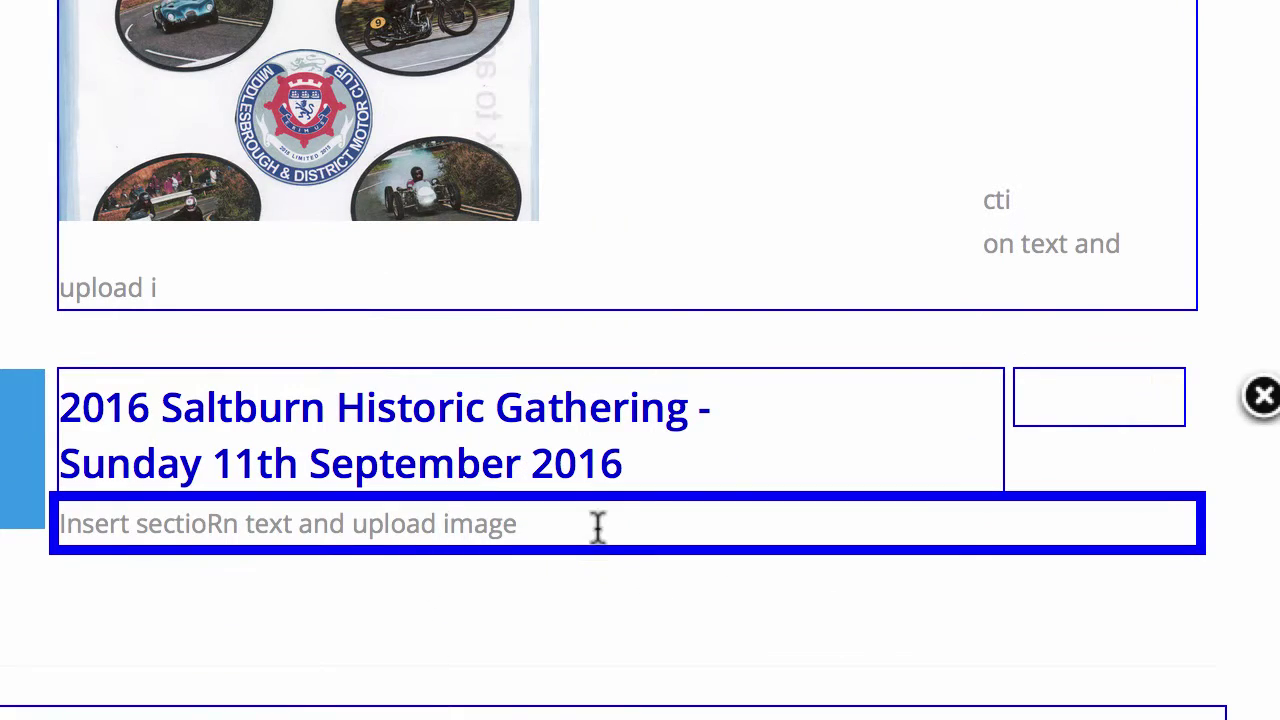
{"action": "left_click_drag", "start_coordinate": [597, 525], "coordinate": [58, 524]}
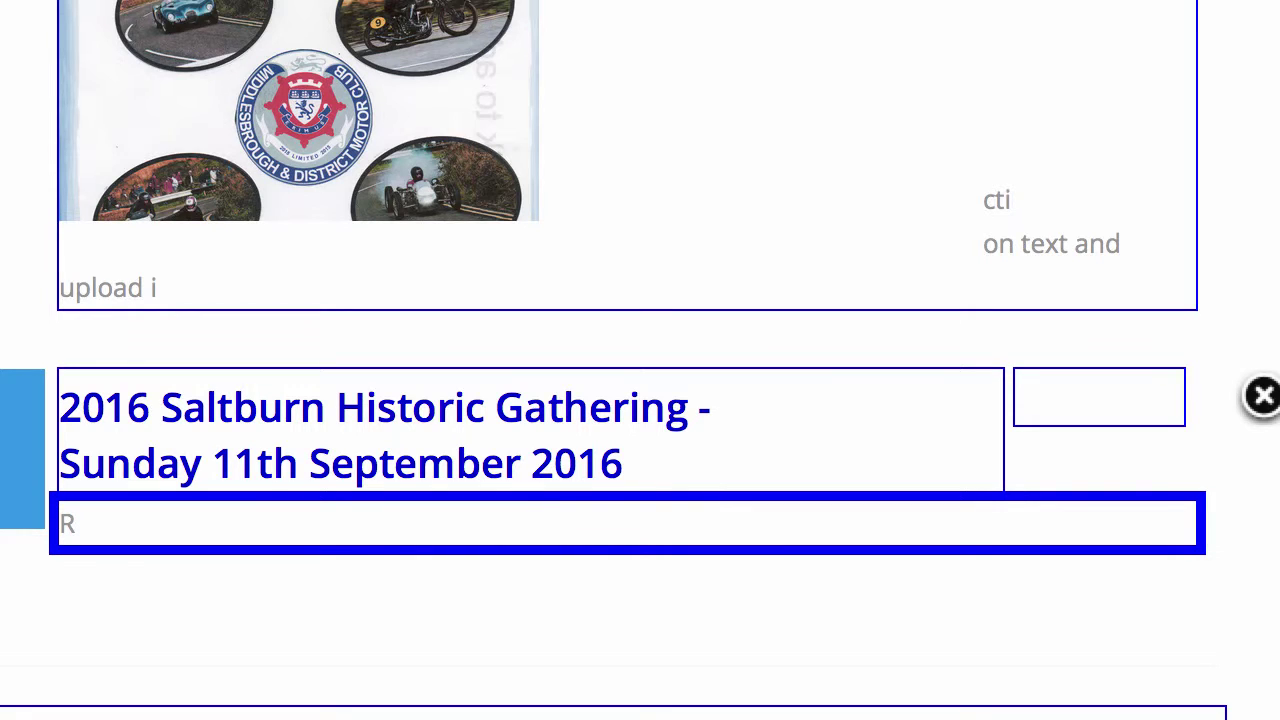
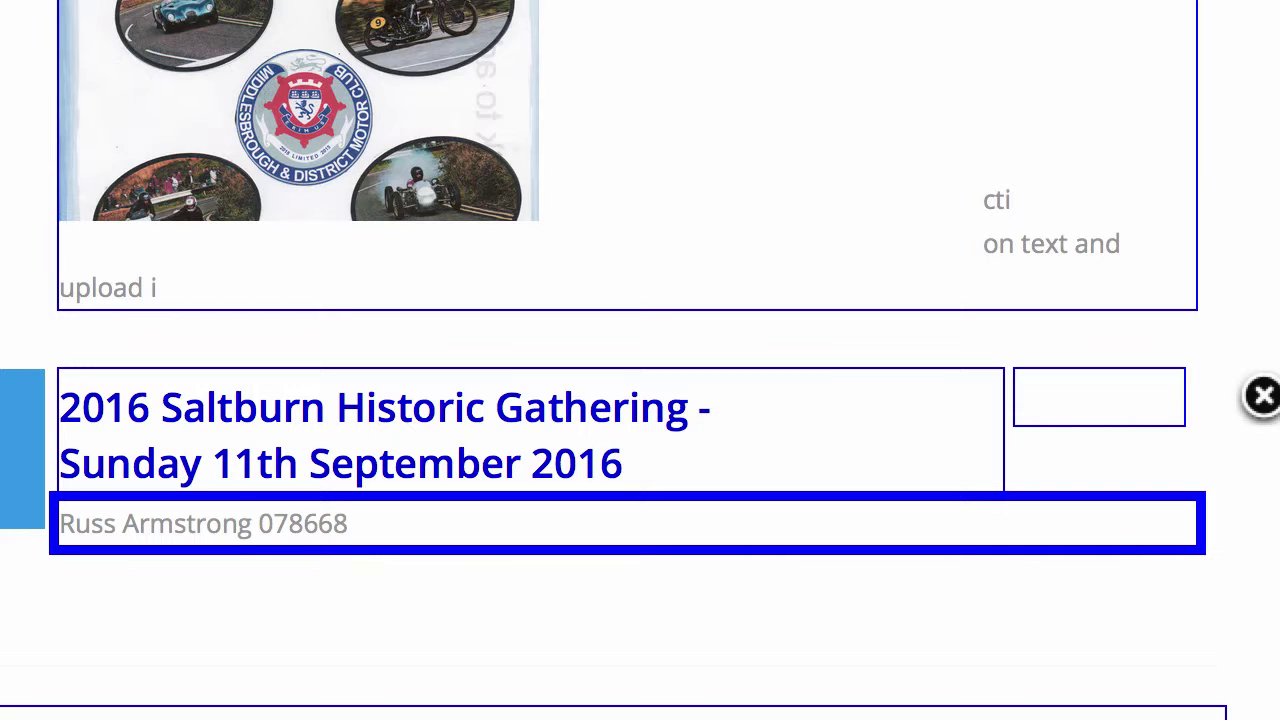
- Make the contact line red, bold and in Arial Black
{"action": "left_click_drag", "start_coordinate": [425, 523], "coordinate": [30, 515]}
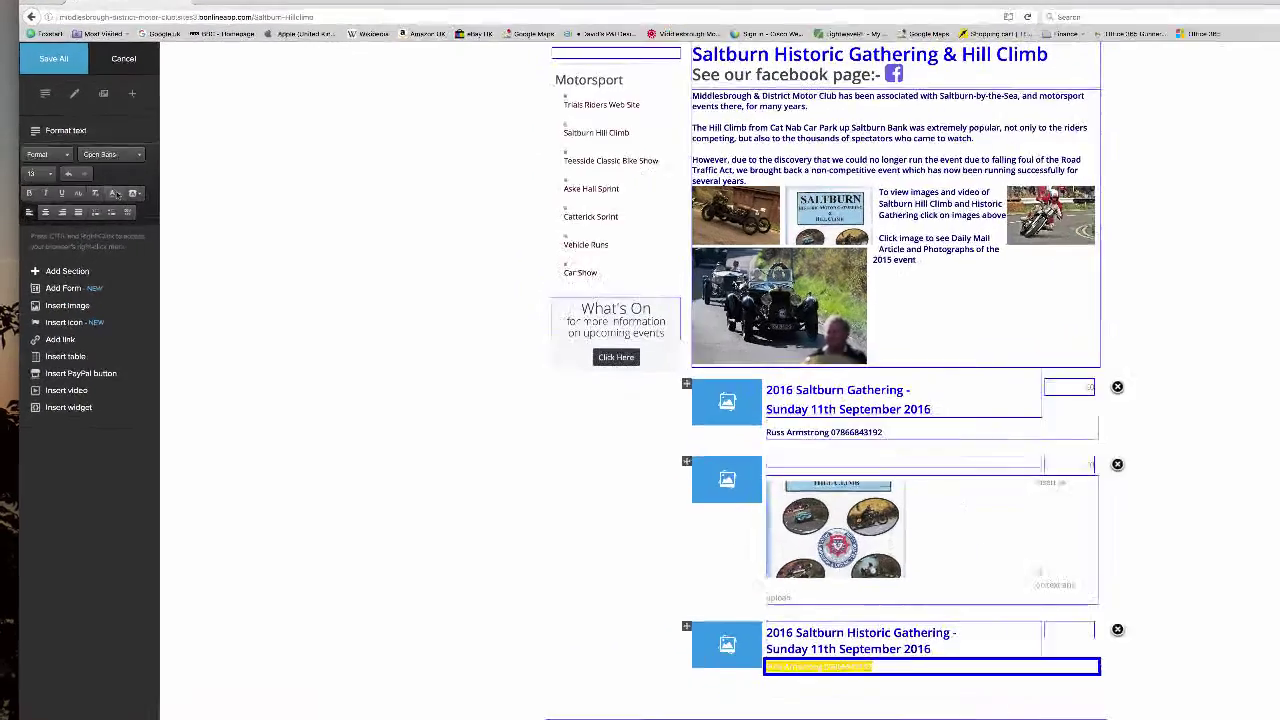
{"action": "left_click", "coordinate": [97, 192]}
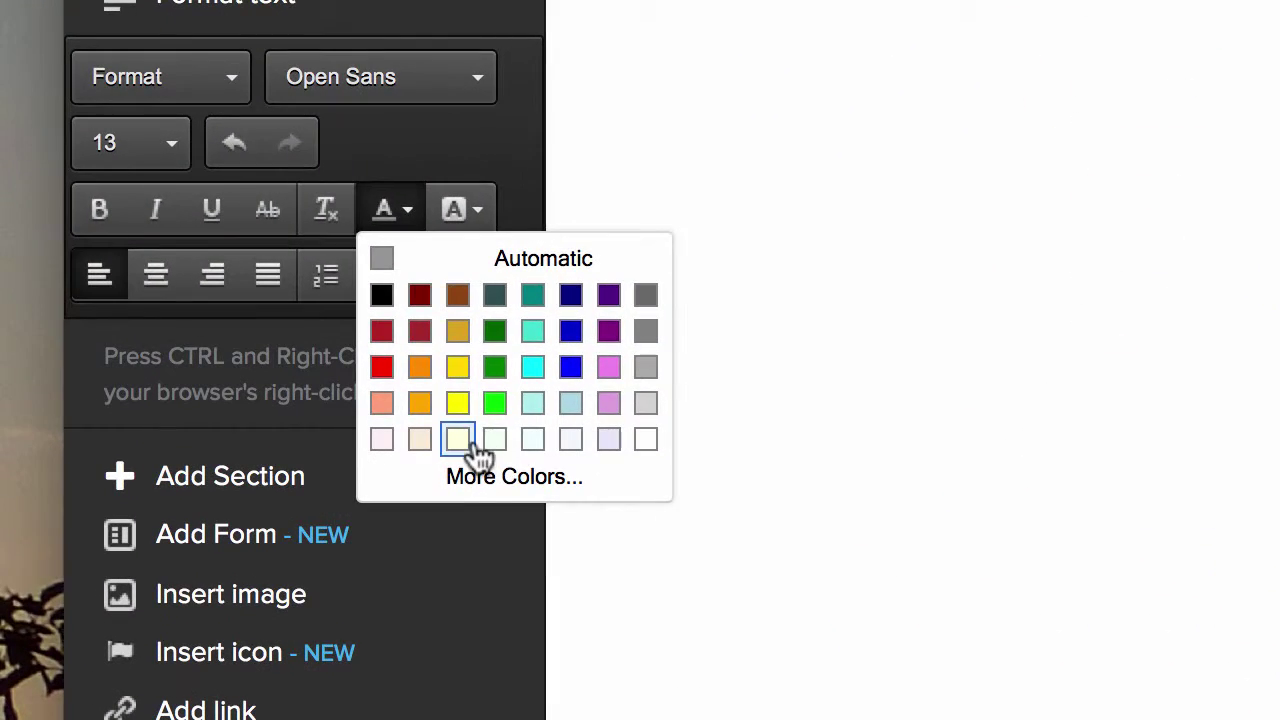
{"action": "left_click", "coordinate": [381, 367]}
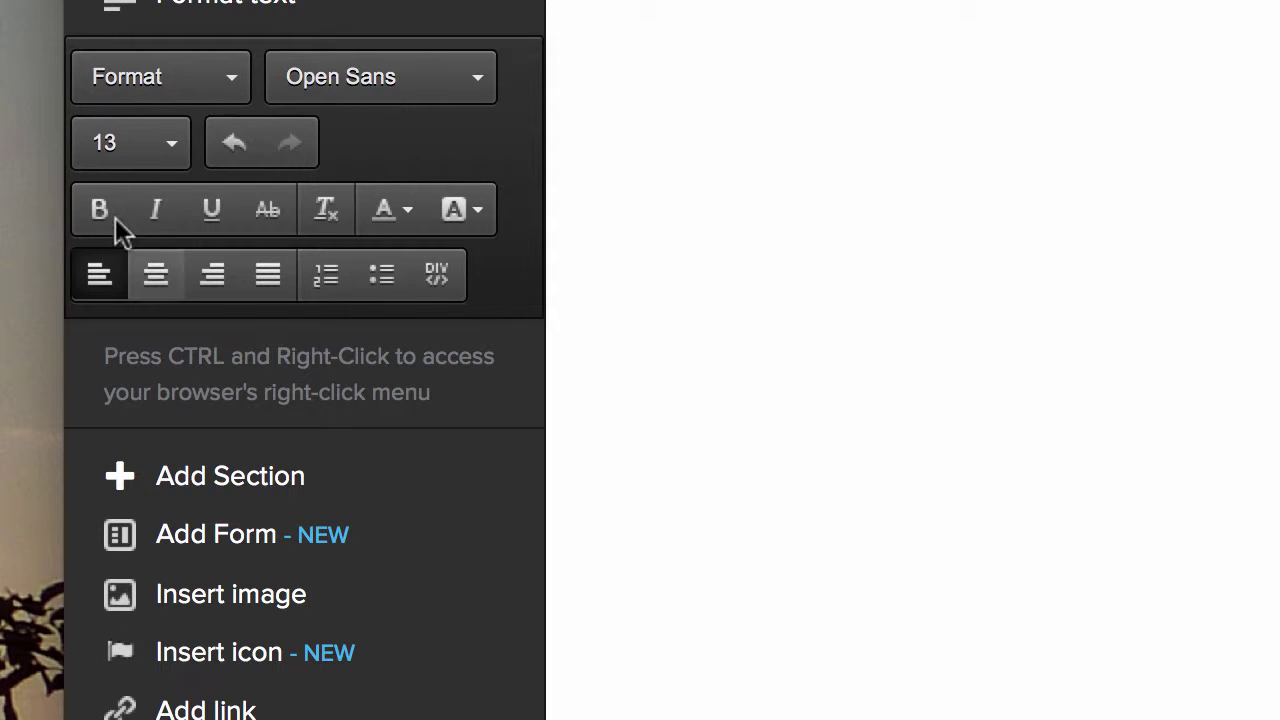
{"action": "left_click", "coordinate": [171, 145]}
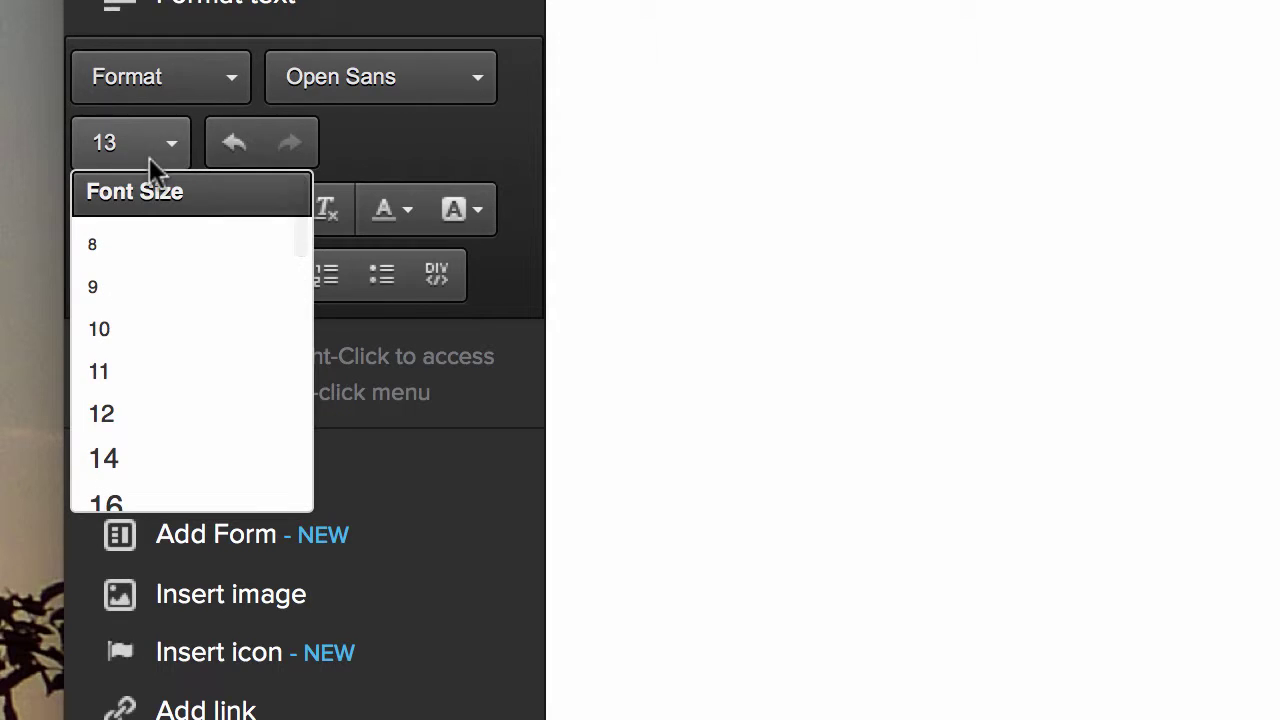
{"action": "left_click", "coordinate": [140, 465]}
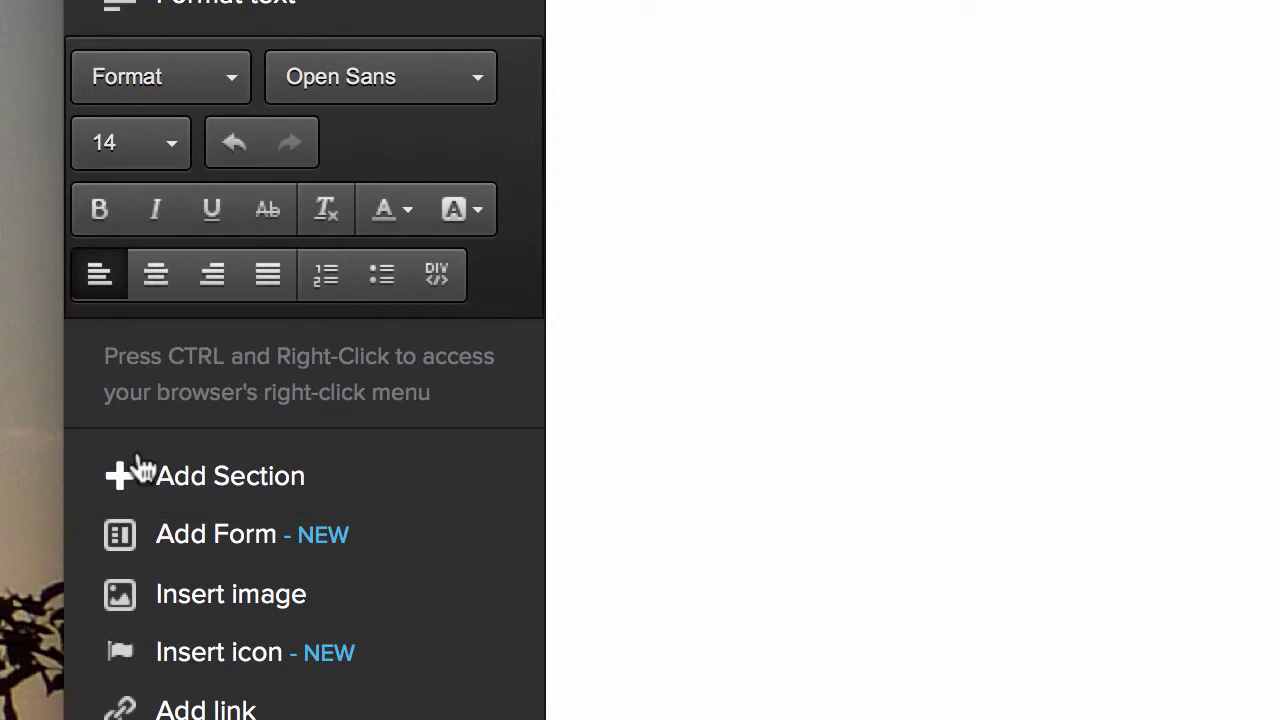
{"action": "left_click", "coordinate": [101, 213]}
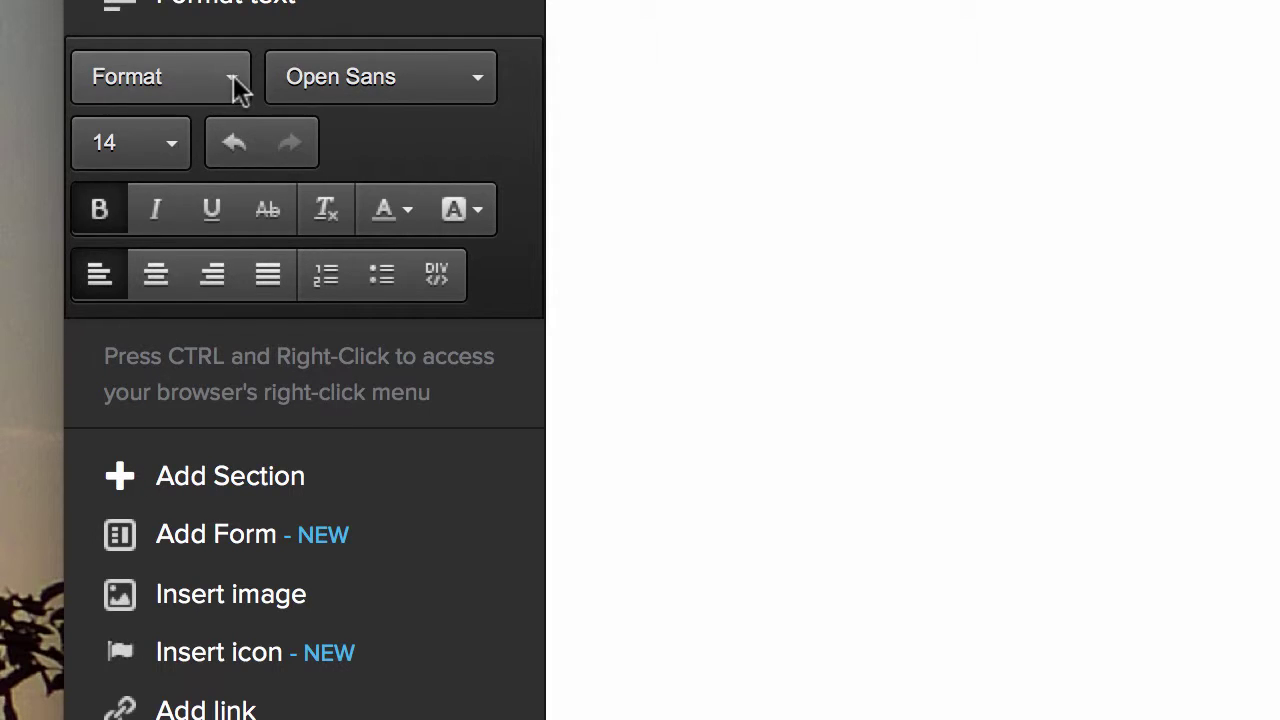
{"action": "left_click", "coordinate": [479, 84]}
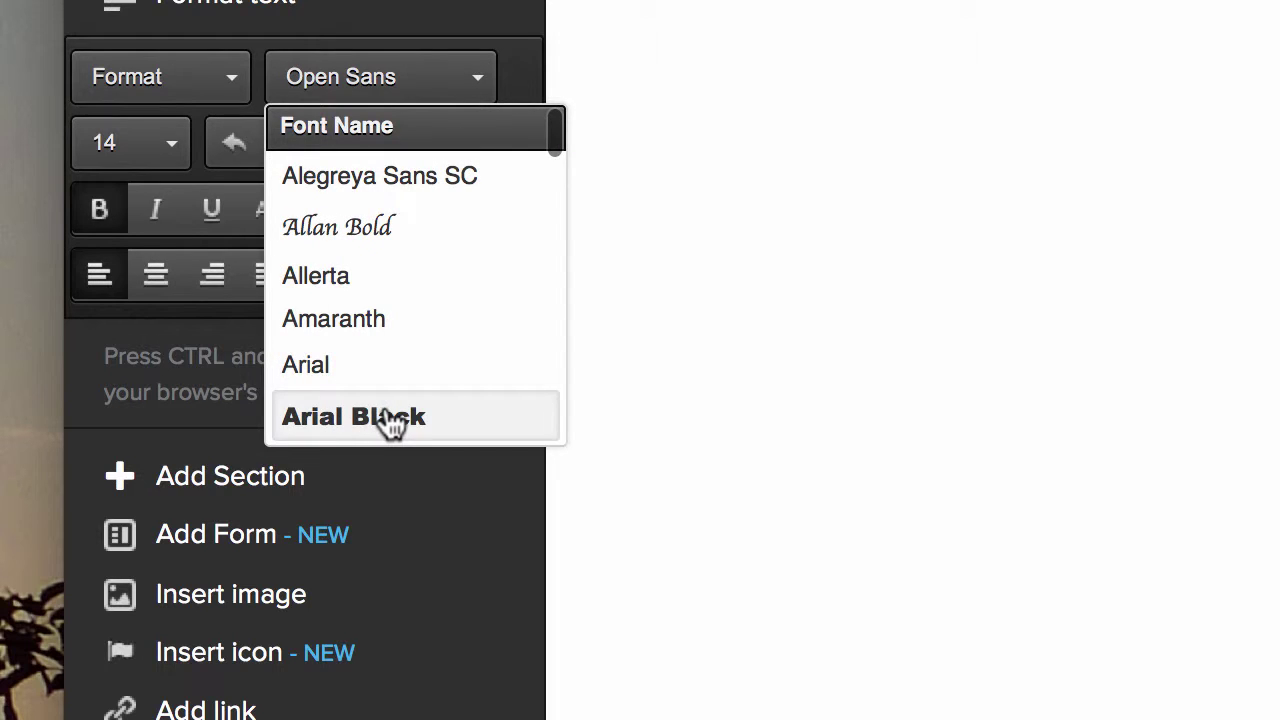
{"action": "left_click", "coordinate": [421, 418]}
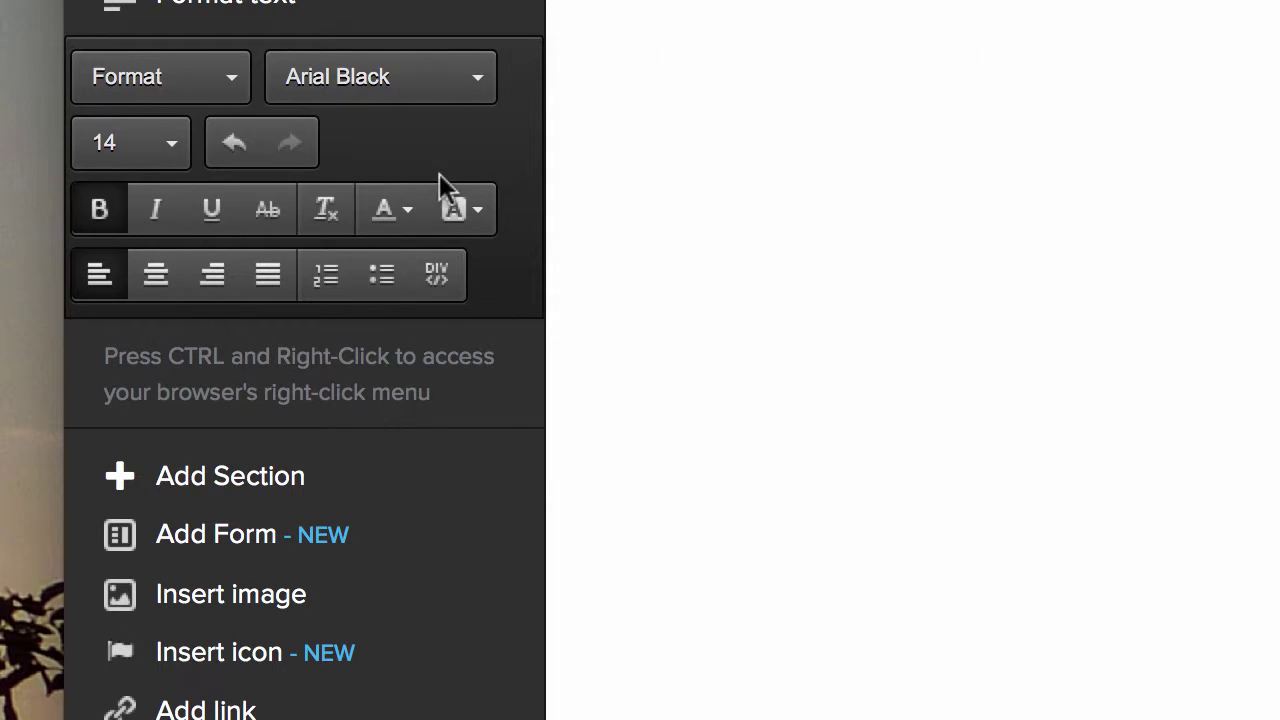
- Set the contact line's font size to 18
{"action": "left_click", "coordinate": [473, 80]}
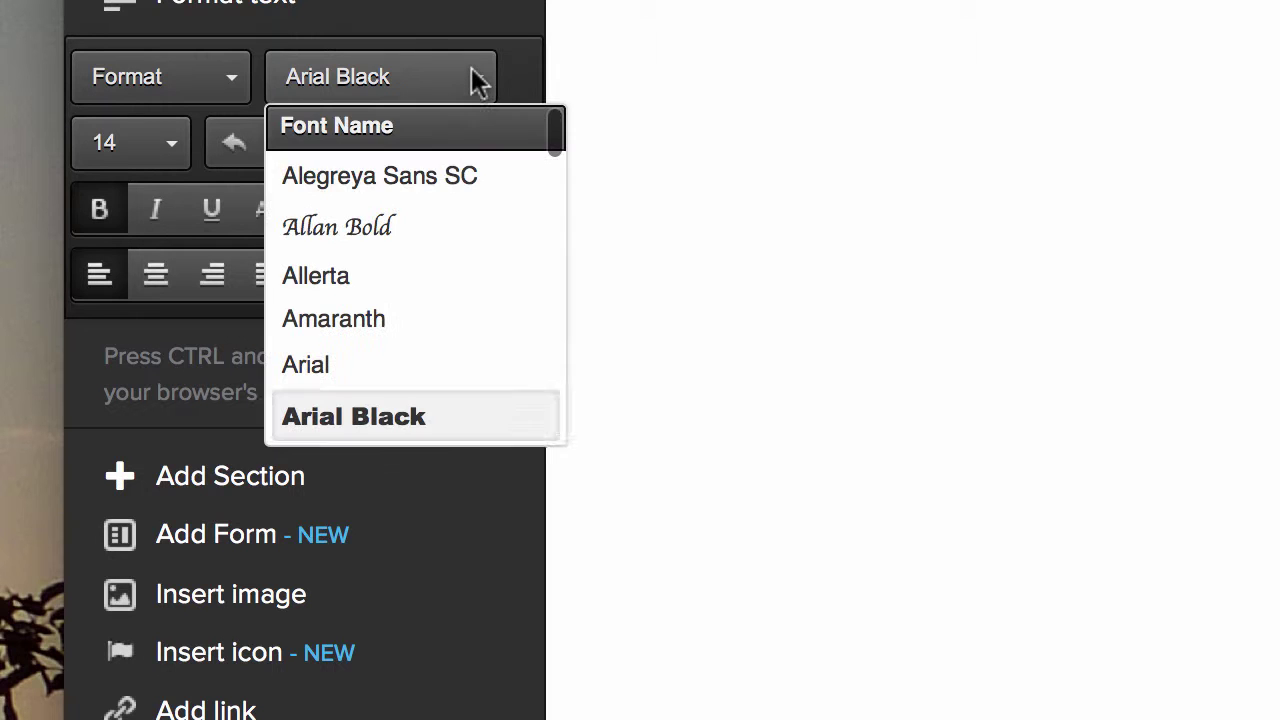
{"action": "scroll", "coordinate": [415, 295], "scroll_direction": "down", "scroll_amount": 5}
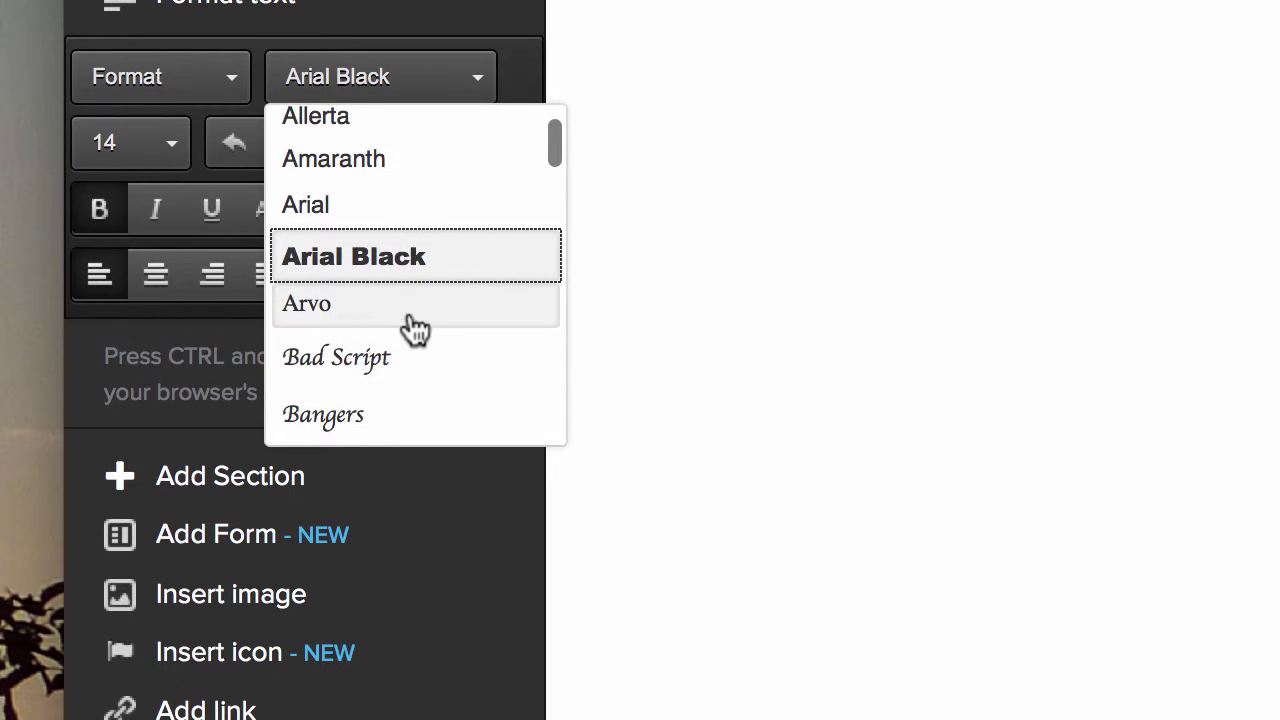
{"action": "scroll", "coordinate": [443, 309], "scroll_direction": "up", "scroll_amount": 6}
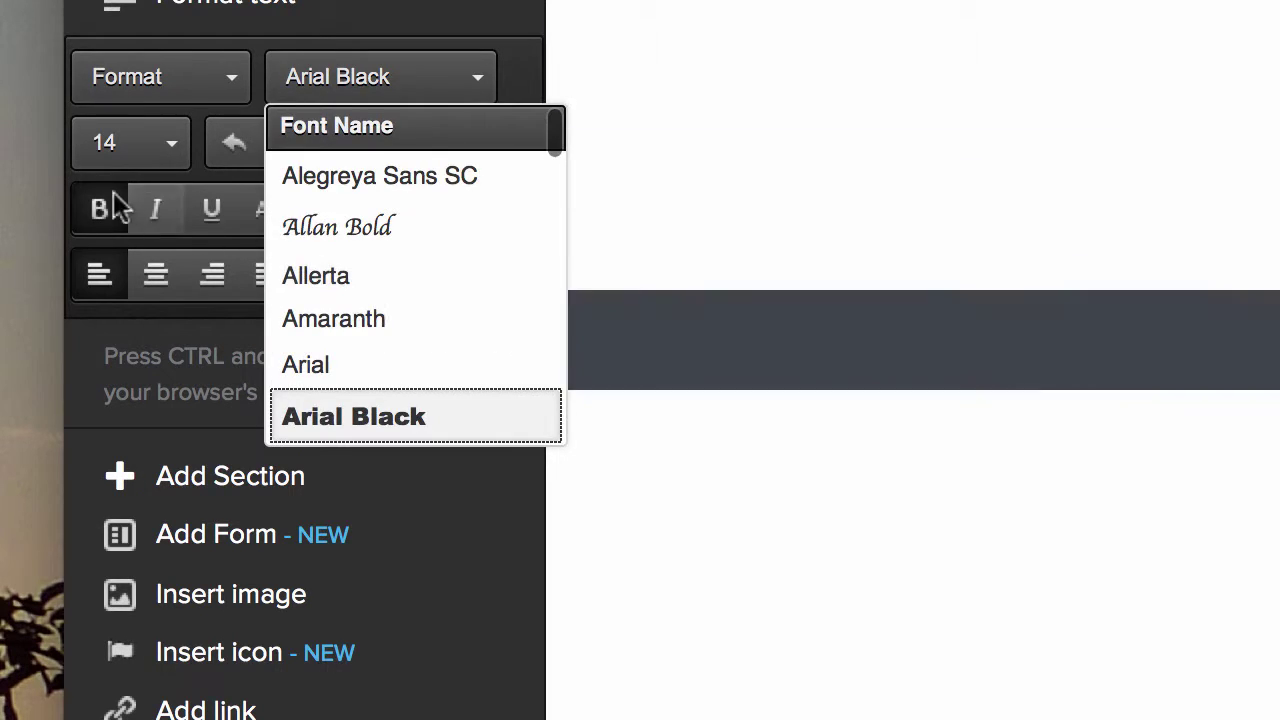
{"action": "scroll", "coordinate": [417, 191], "scroll_direction": "down", "scroll_amount": 2}
{"action": "left_click", "coordinate": [174, 142]}
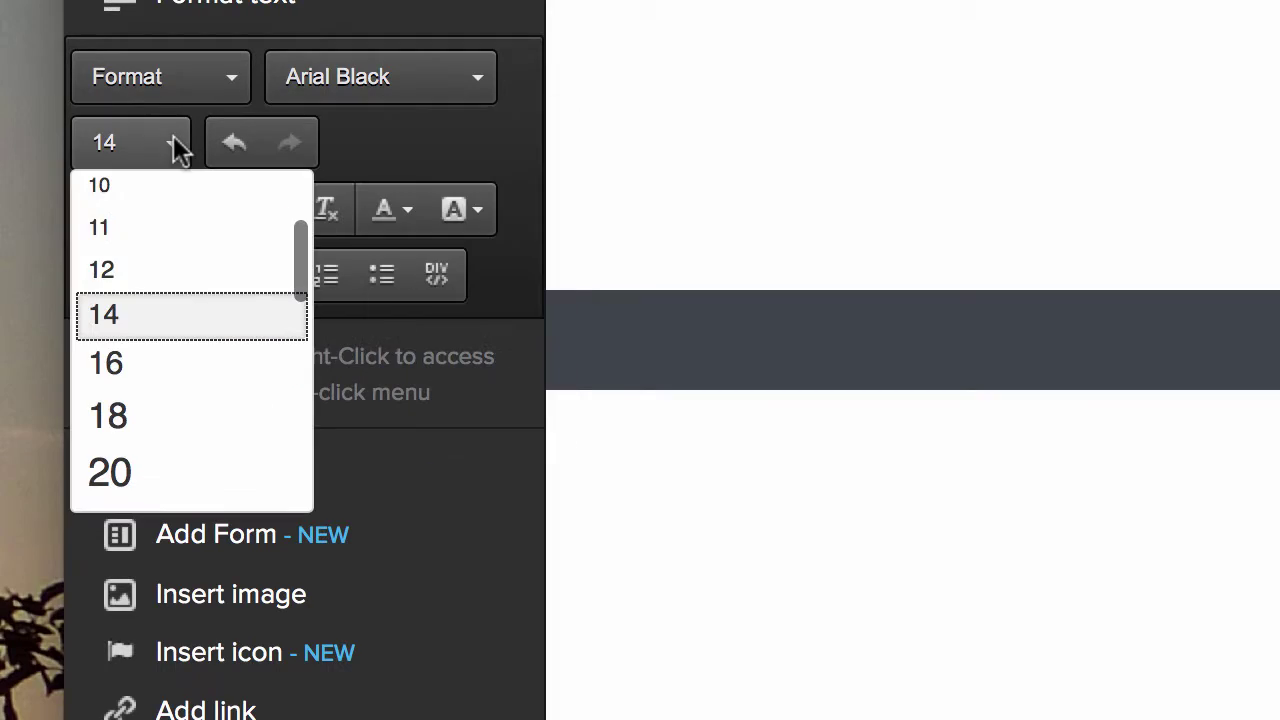
{"action": "left_click", "coordinate": [199, 420]}
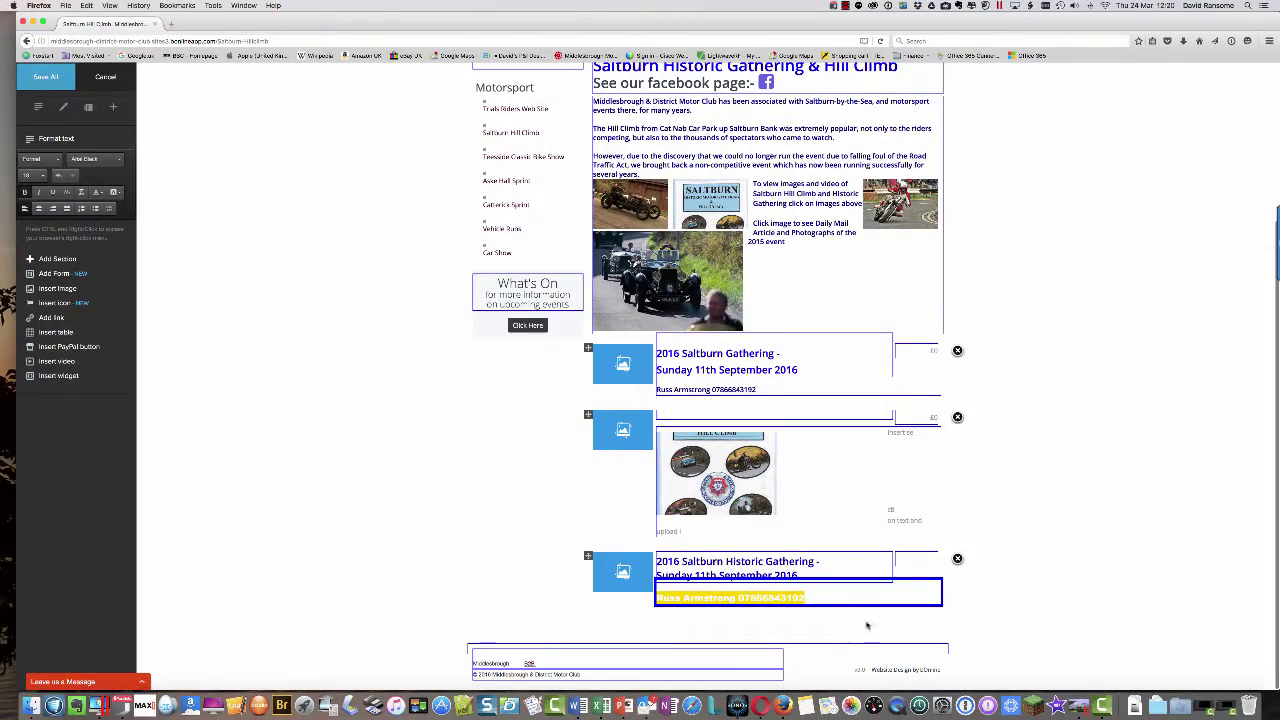
{"action": "left_click", "coordinate": [785, 615]}
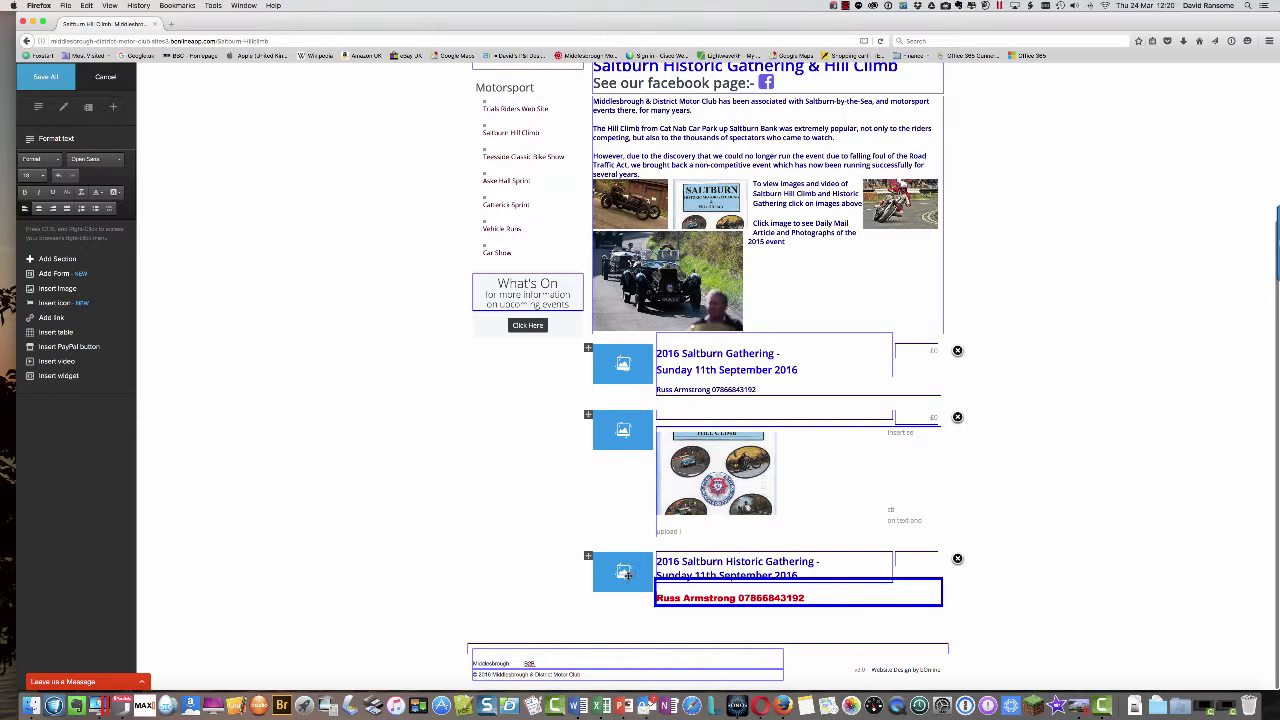
- Upload 'Saltburn 2016 cover' from Dropbox > Motor Club > Motorsport > Saltburn 2016 into the section image
{"action": "left_click", "coordinate": [625, 572]}
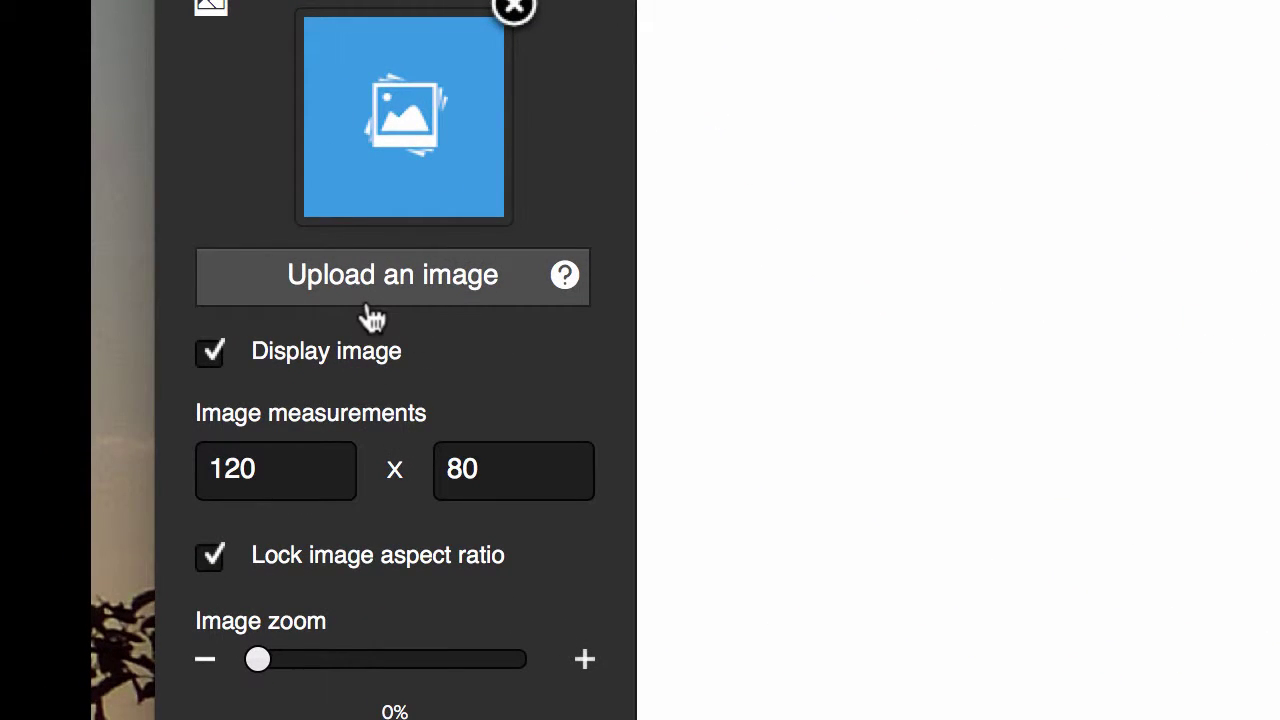
{"action": "left_click", "coordinate": [425, 283]}
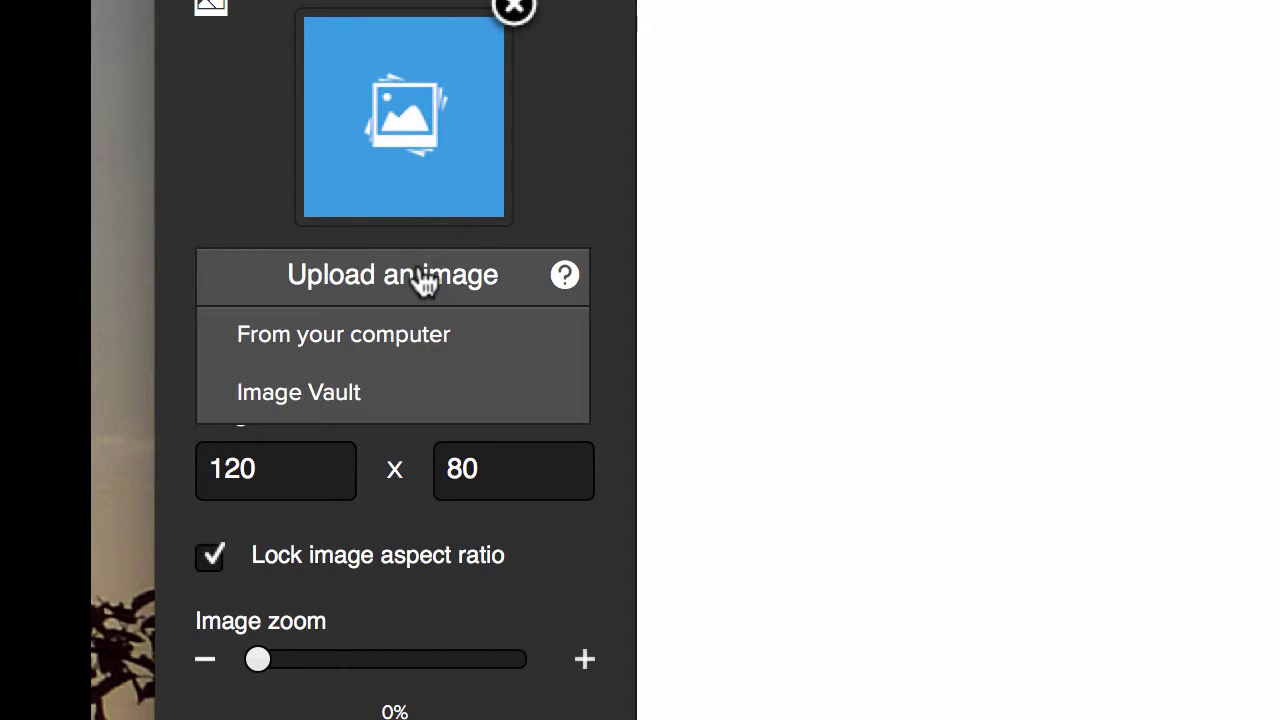
{"action": "left_click", "coordinate": [400, 340]}
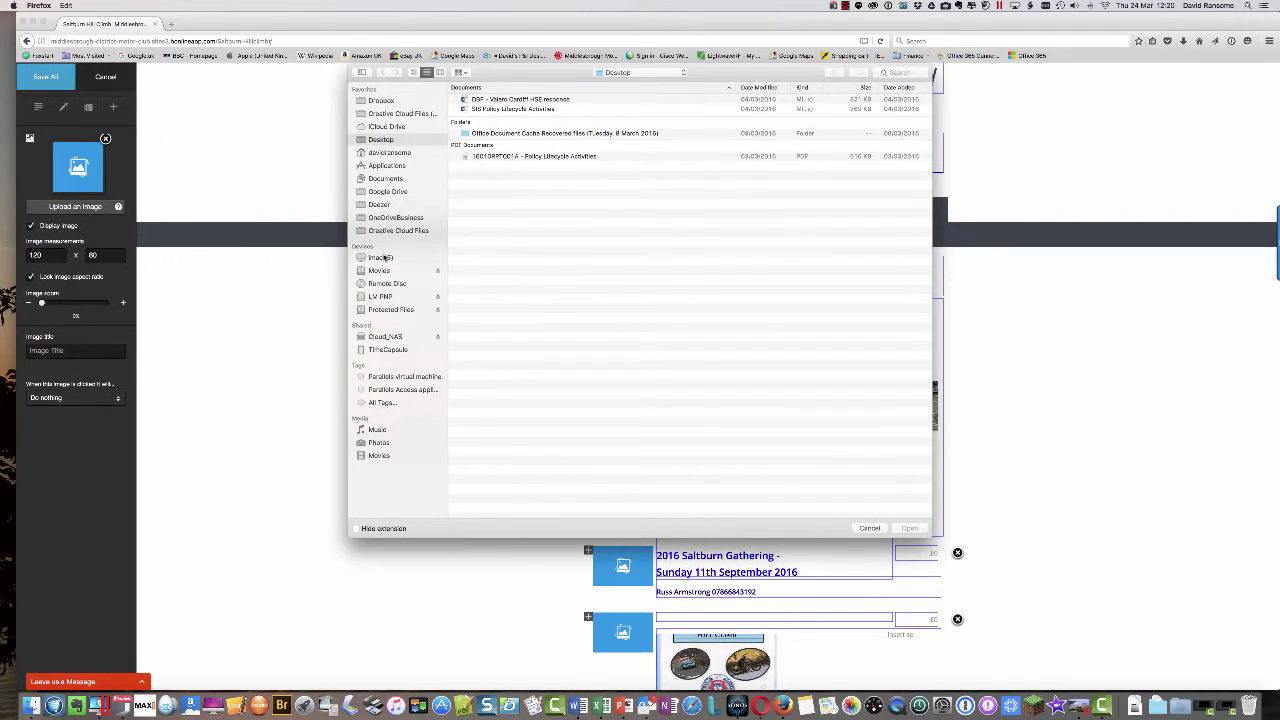
{"action": "left_click", "coordinate": [392, 102]}
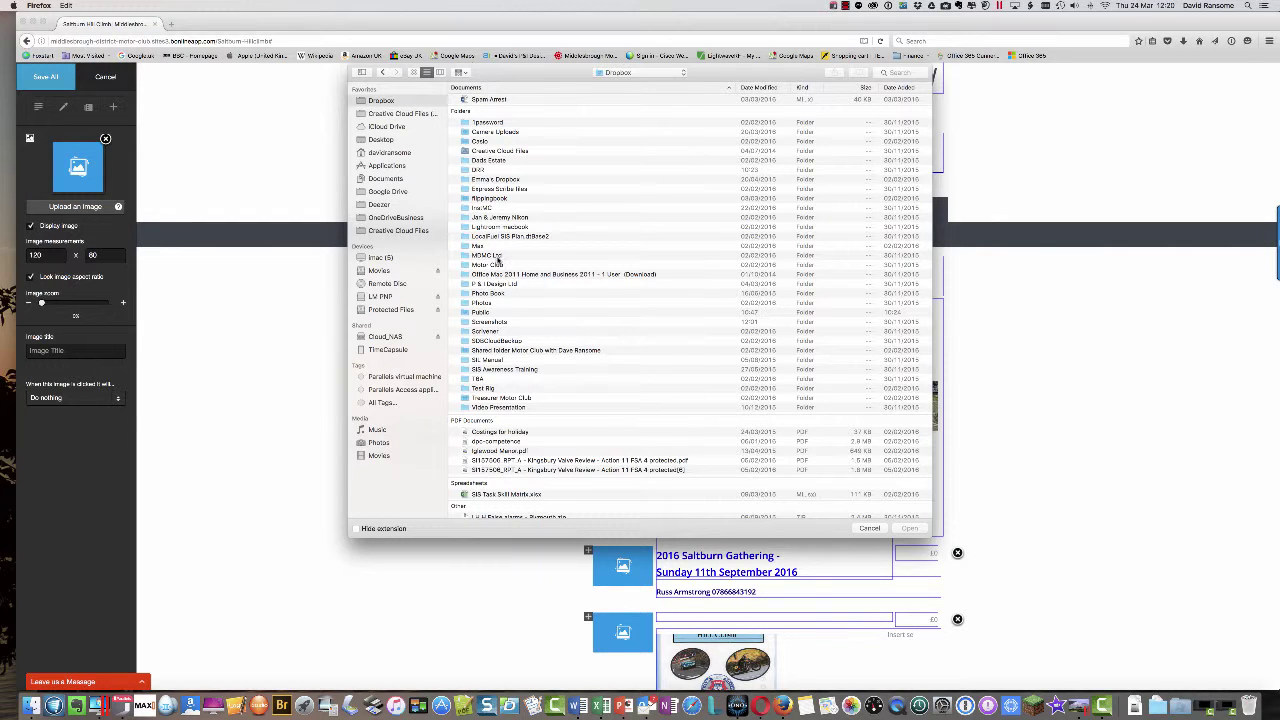
{"action": "left_click", "coordinate": [498, 264]}
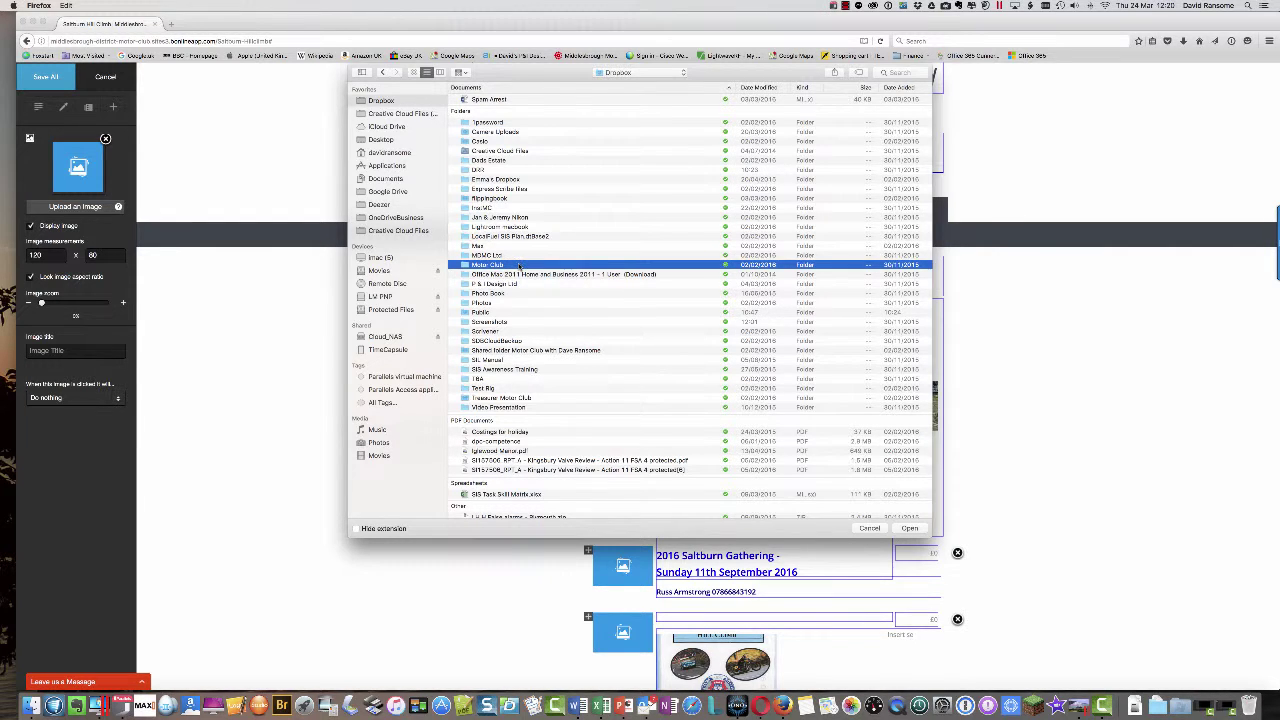
{"action": "double_click", "coordinate": [519, 265]}
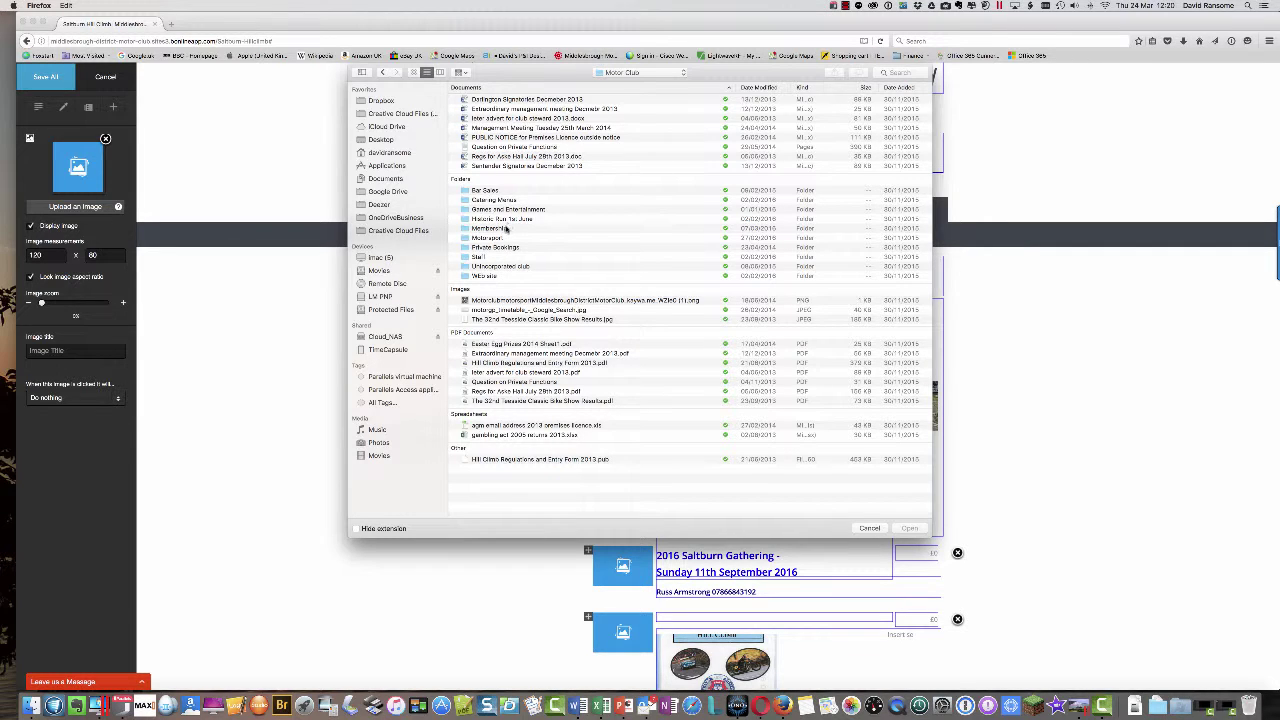
{"action": "double_click", "coordinate": [495, 241]}
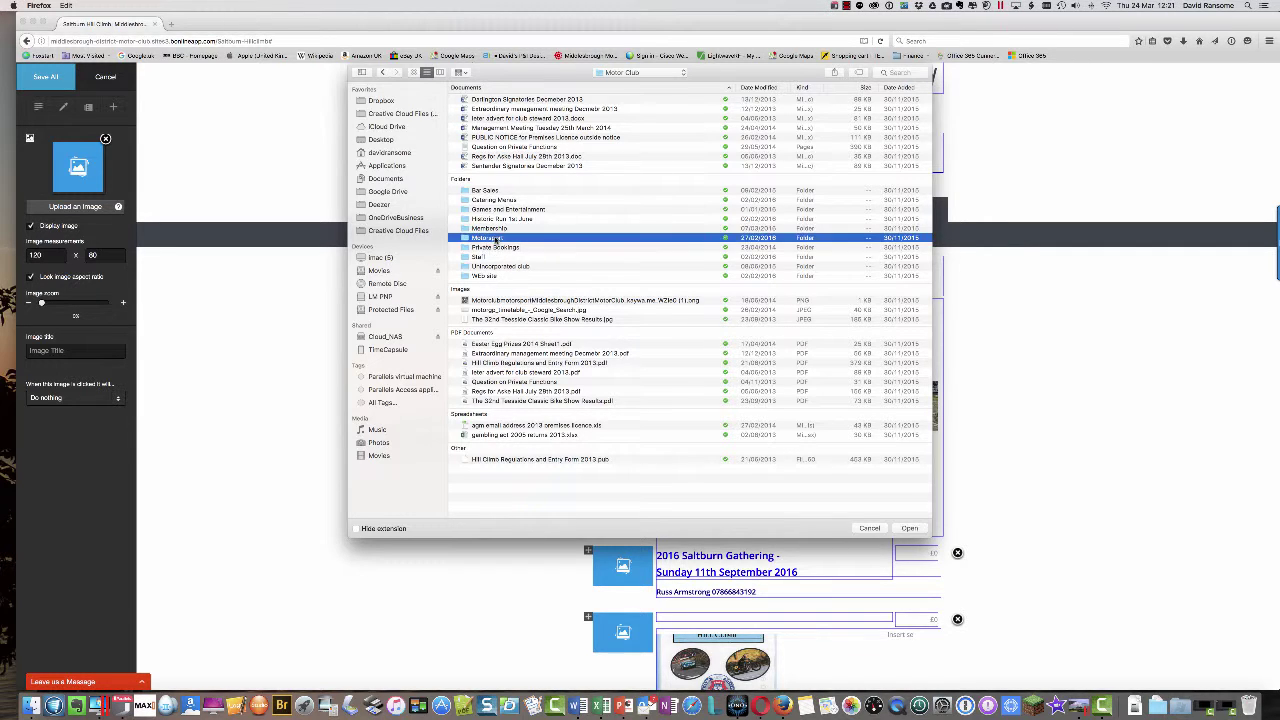
{"action": "double_click", "coordinate": [496, 198]}
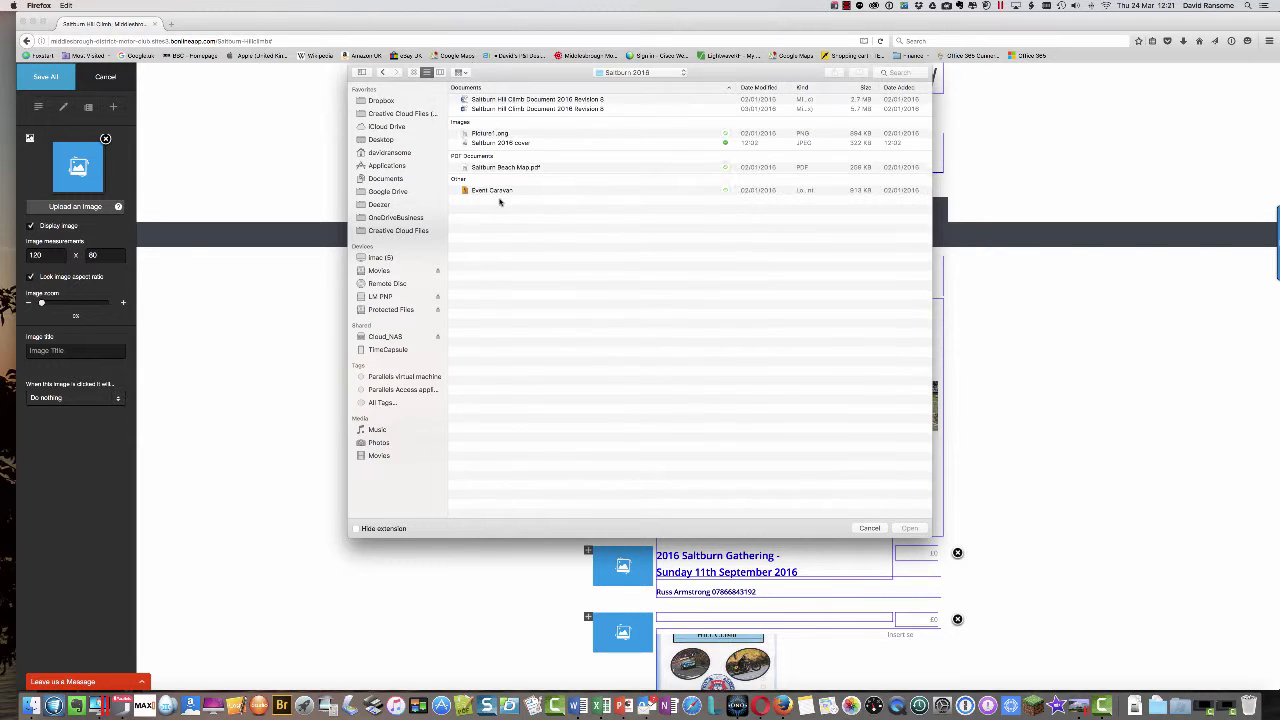
{"action": "left_click", "coordinate": [522, 145]}
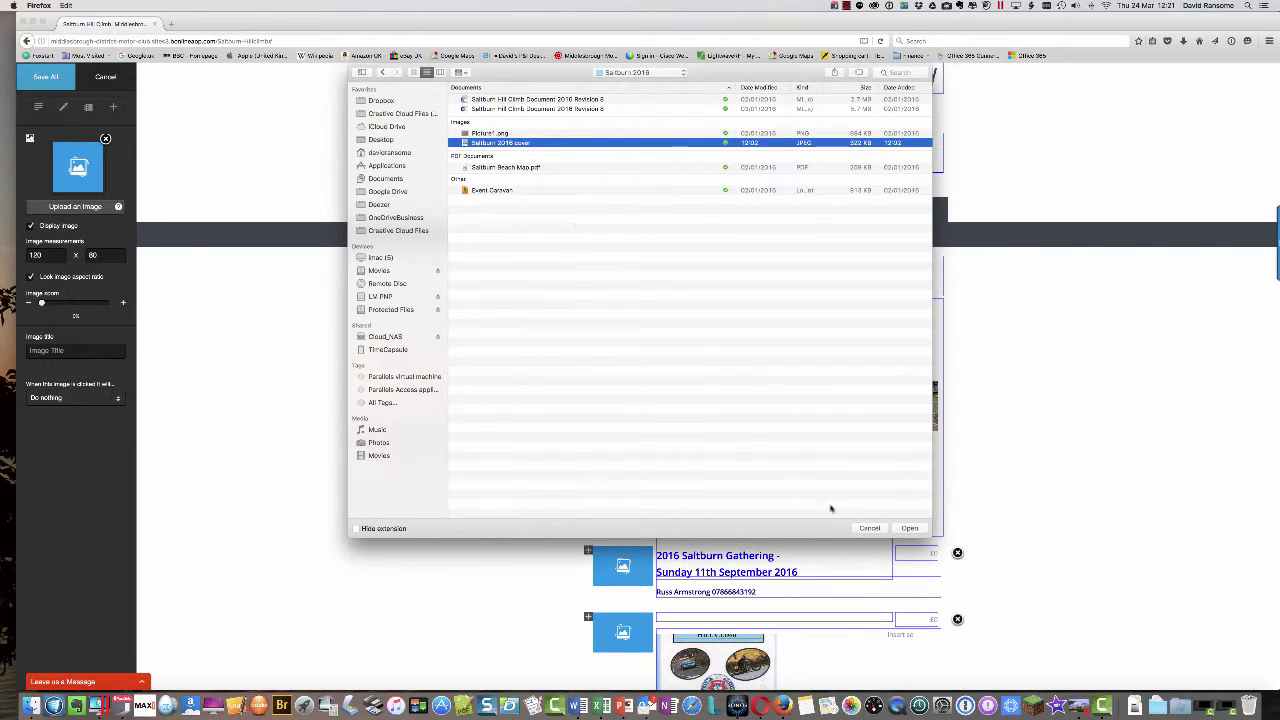
{"action": "left_click", "coordinate": [909, 528]}
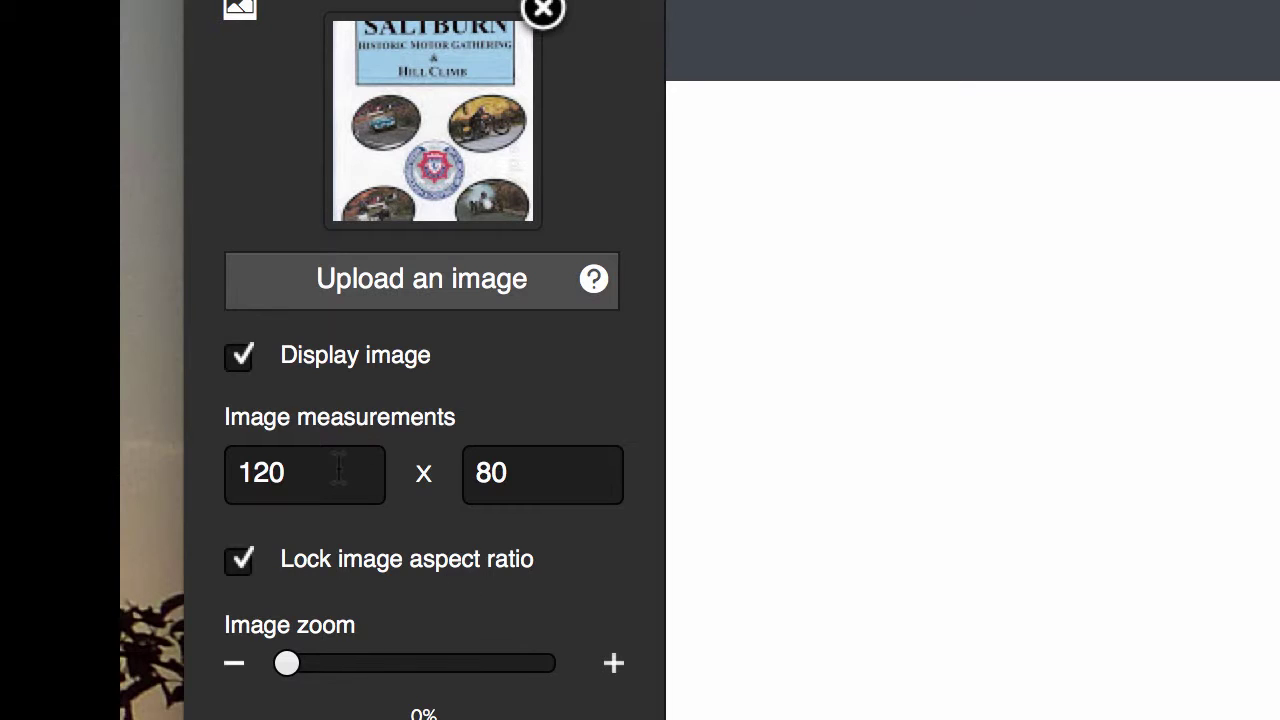
- Unlock the aspect ratio and resize the cover image from 120 × 80 to 90 × 60
{"action": "left_click", "coordinate": [237, 563]}
{"action": "left_click_drag", "start_coordinate": [342, 480], "coordinate": [123, 483]}
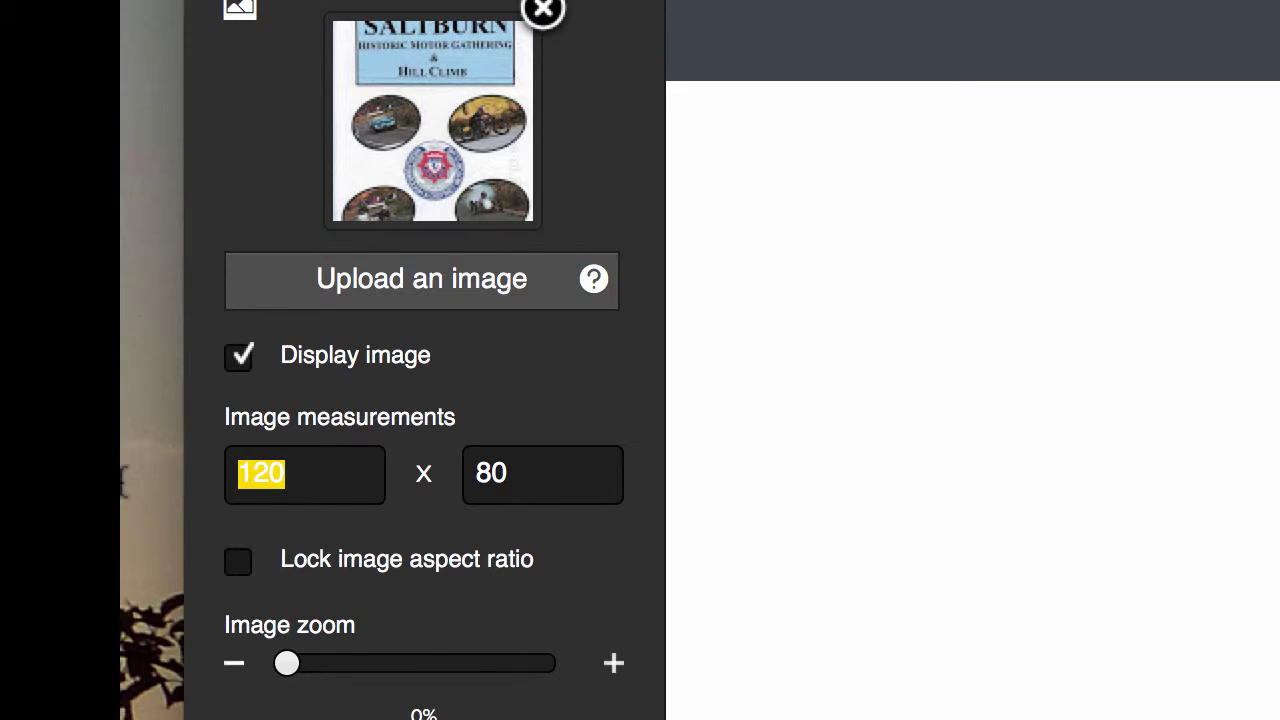
{"action": "type", "text": "90"}
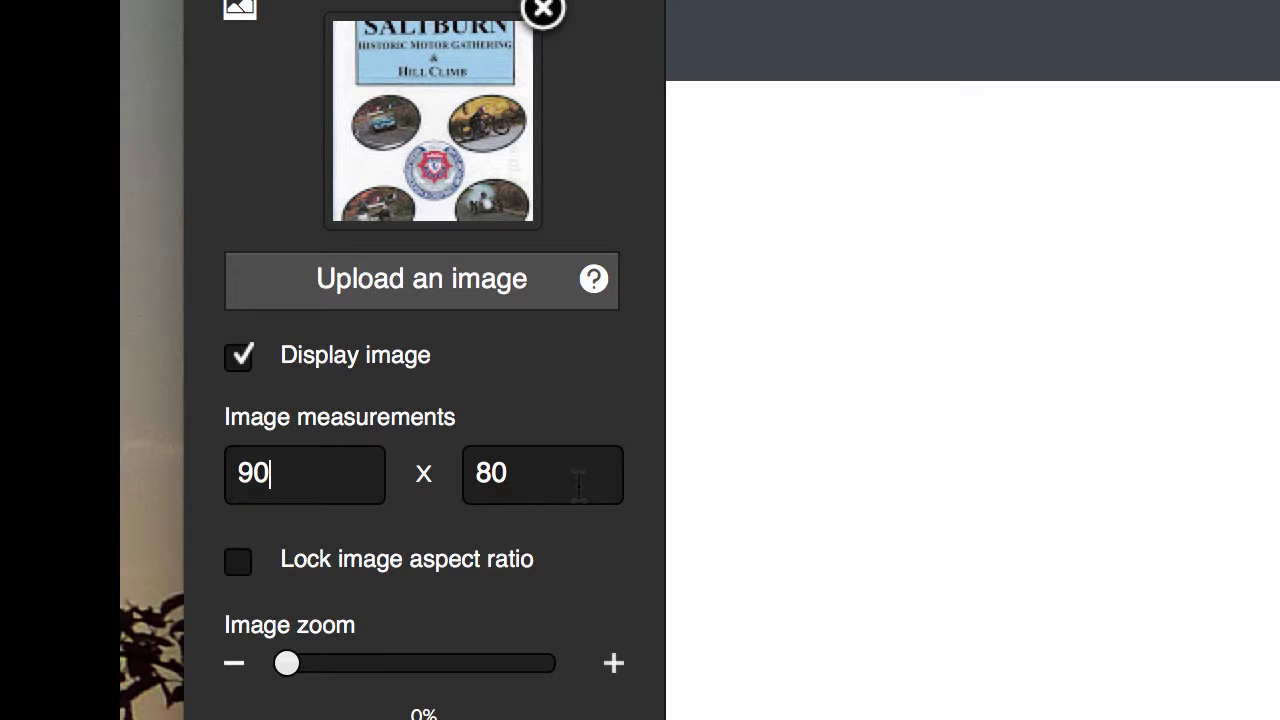
{"action": "left_click", "coordinate": [577, 482]}
{"action": "left_click_drag", "start_coordinate": [568, 472], "coordinate": [453, 470]}
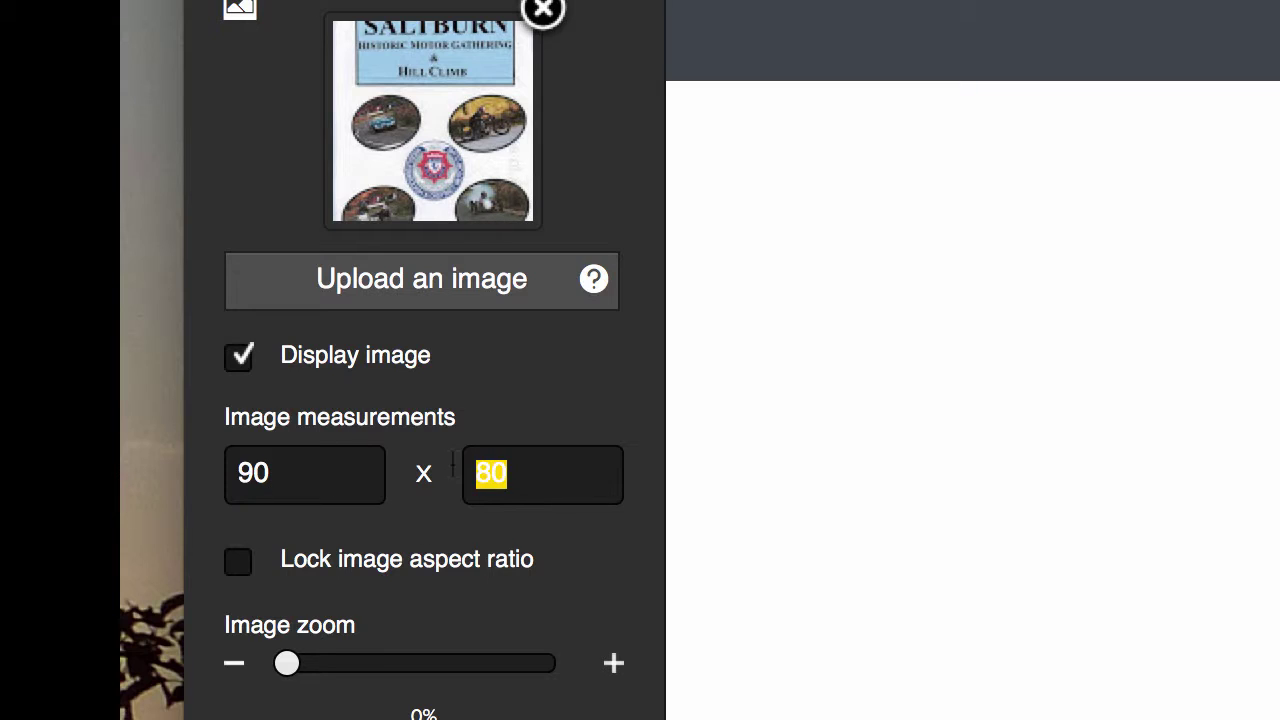
{"action": "type", "text": "60"}
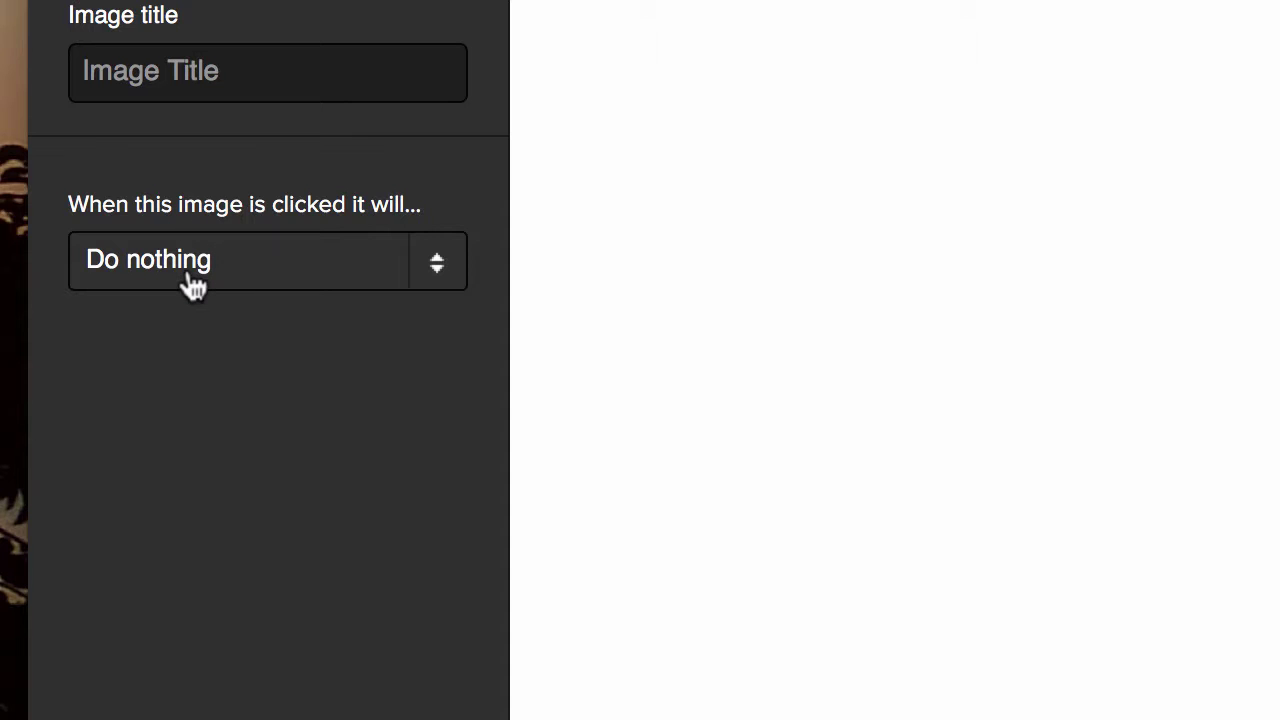
- Set the Saltburn poster's click action to 'Show the full size image in a popup'
{"action": "left_click", "coordinate": [441, 272]}
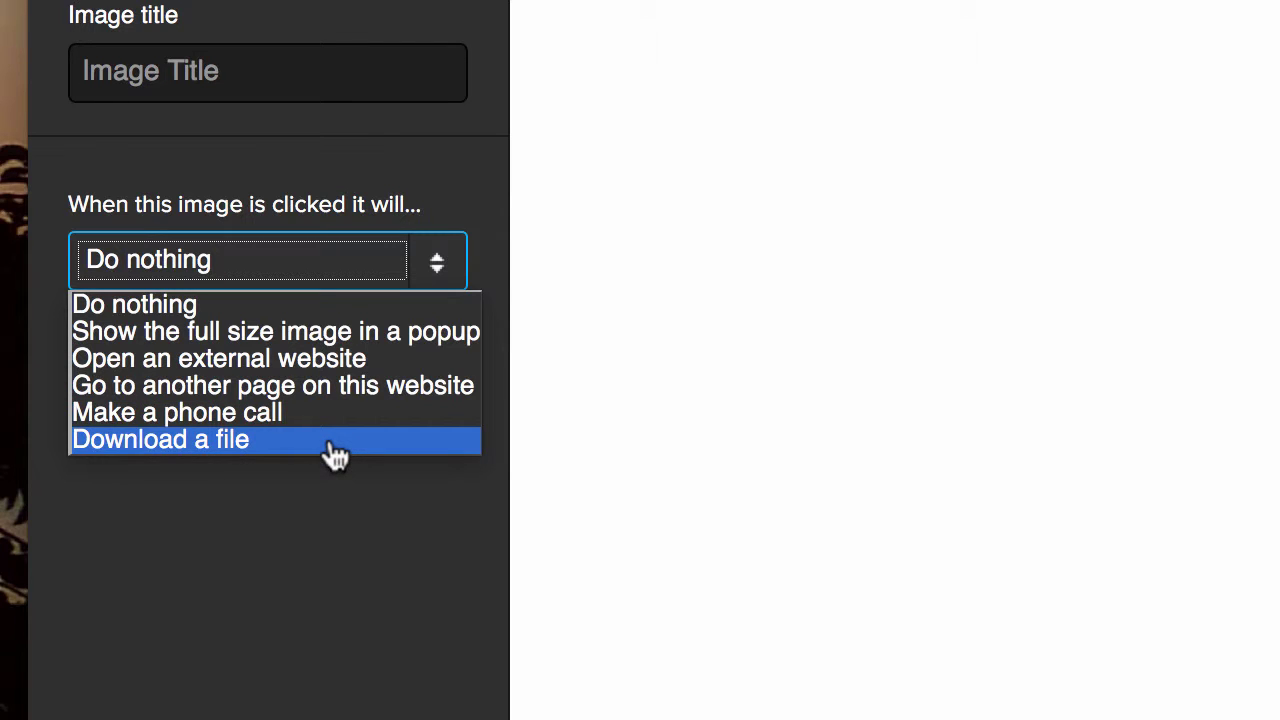
{"action": "left_click", "coordinate": [396, 336]}
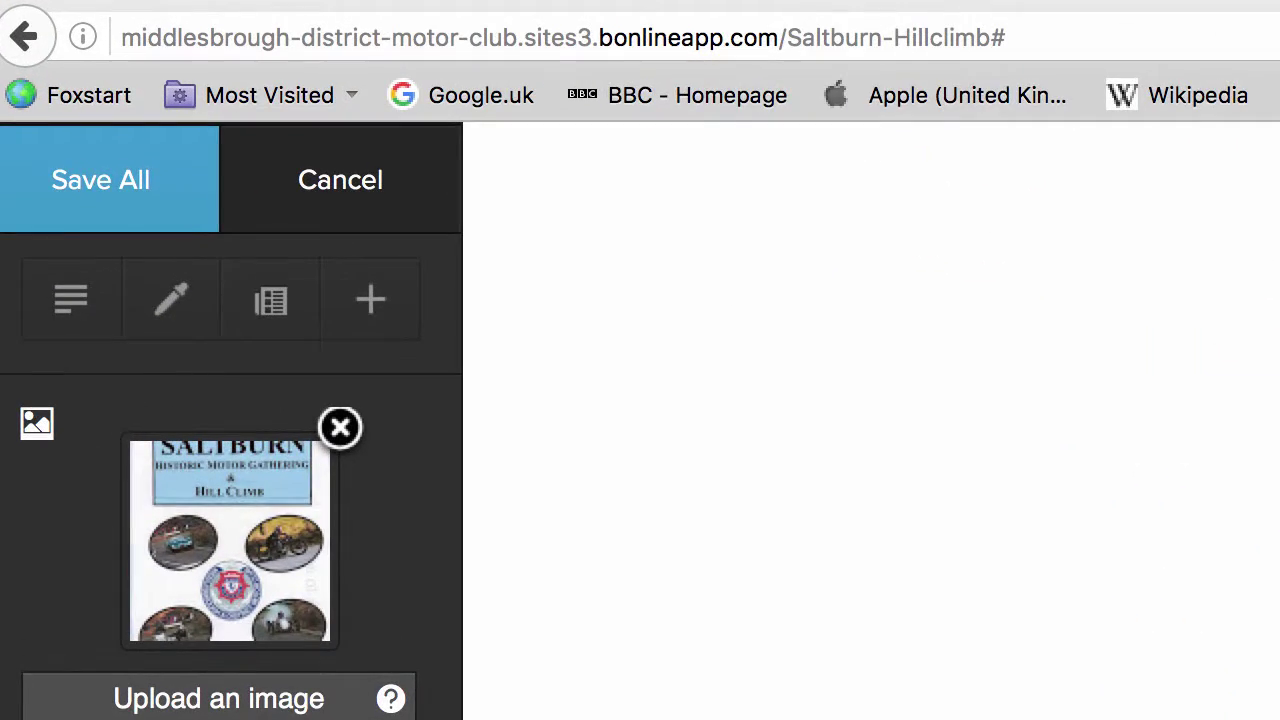
- Save all Saltburn page changes, close the editor, then reopen it in Edit Content mode
{"action": "left_click", "coordinate": [110, 188]}
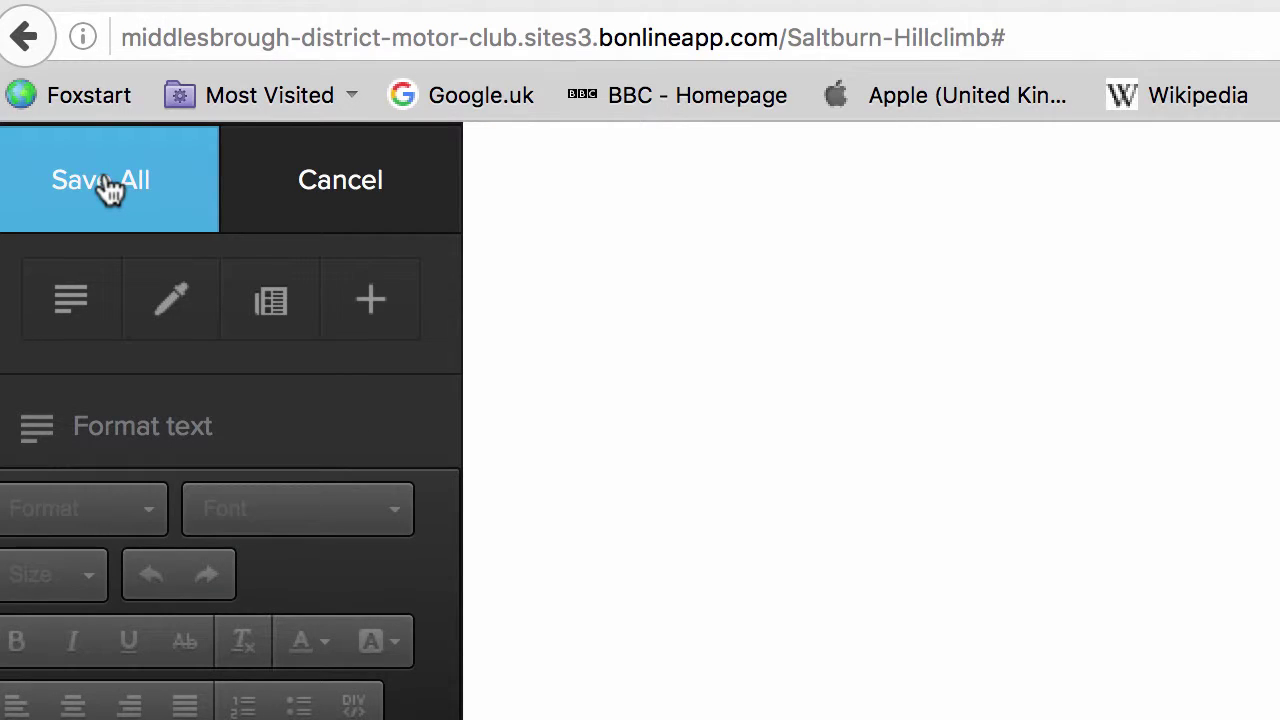
{"action": "left_click", "coordinate": [252, 190]}
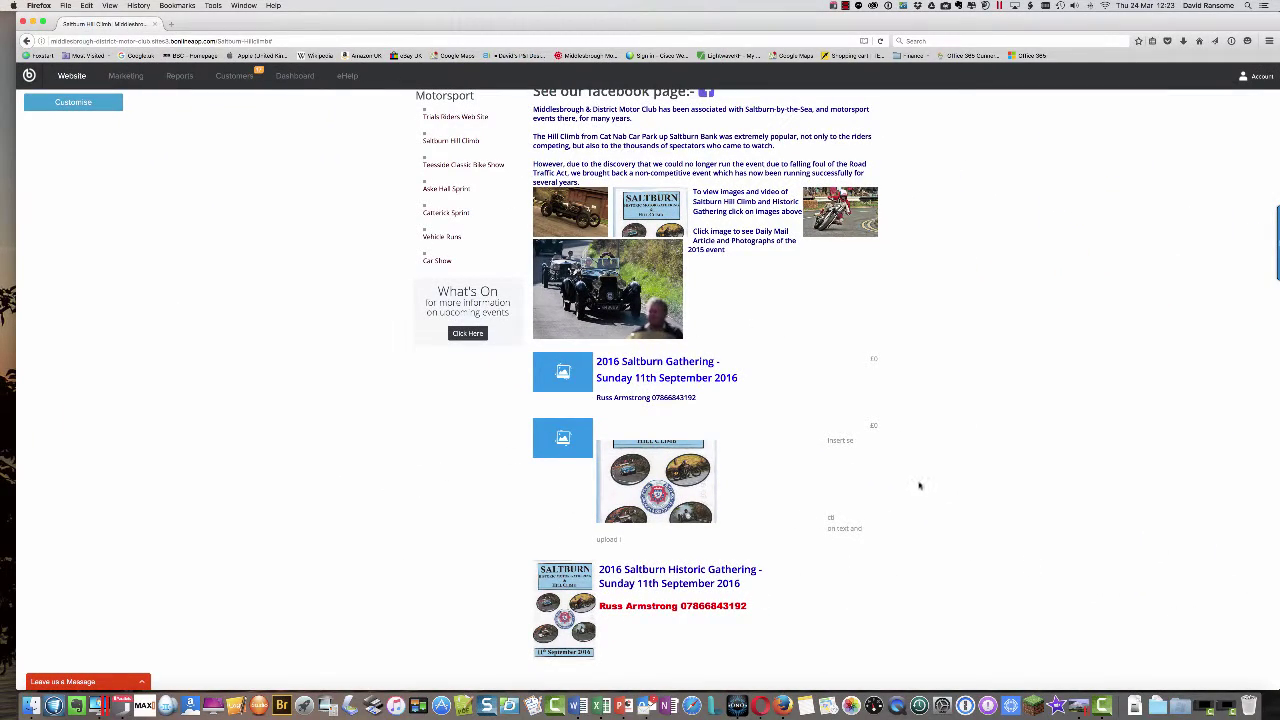
{"action": "left_click", "coordinate": [73, 103]}
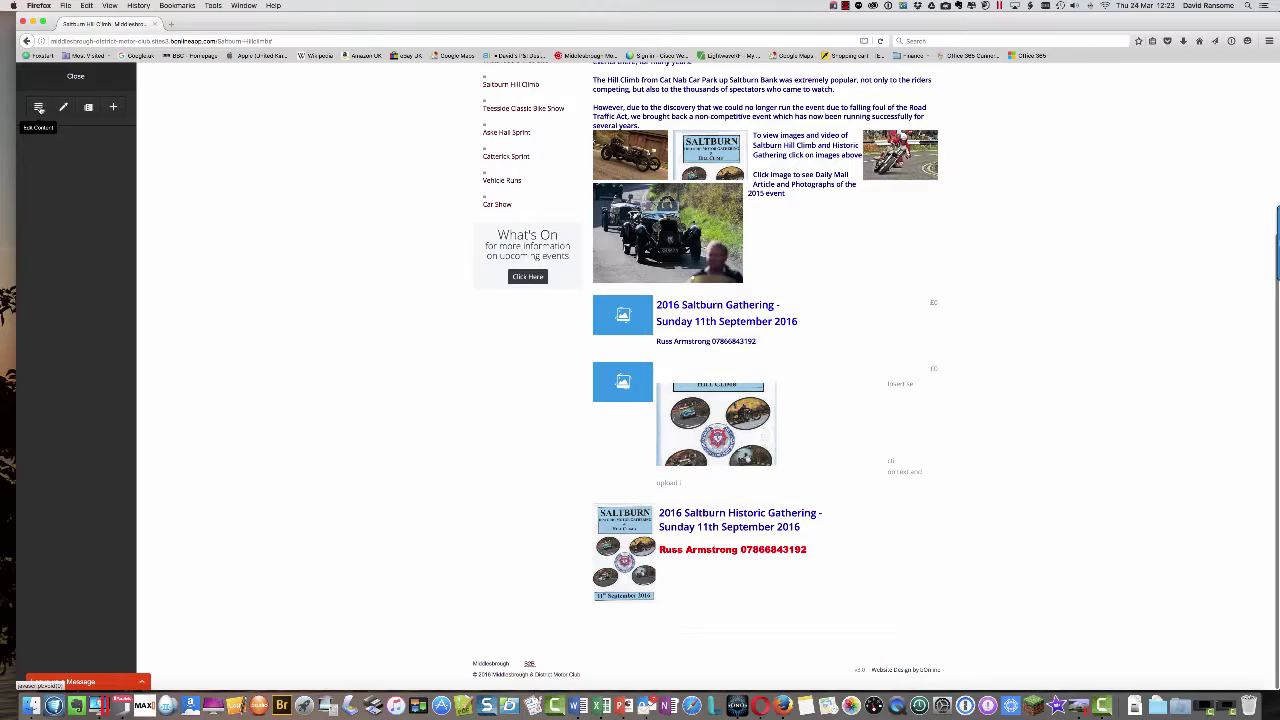
{"action": "left_click", "coordinate": [38, 107]}
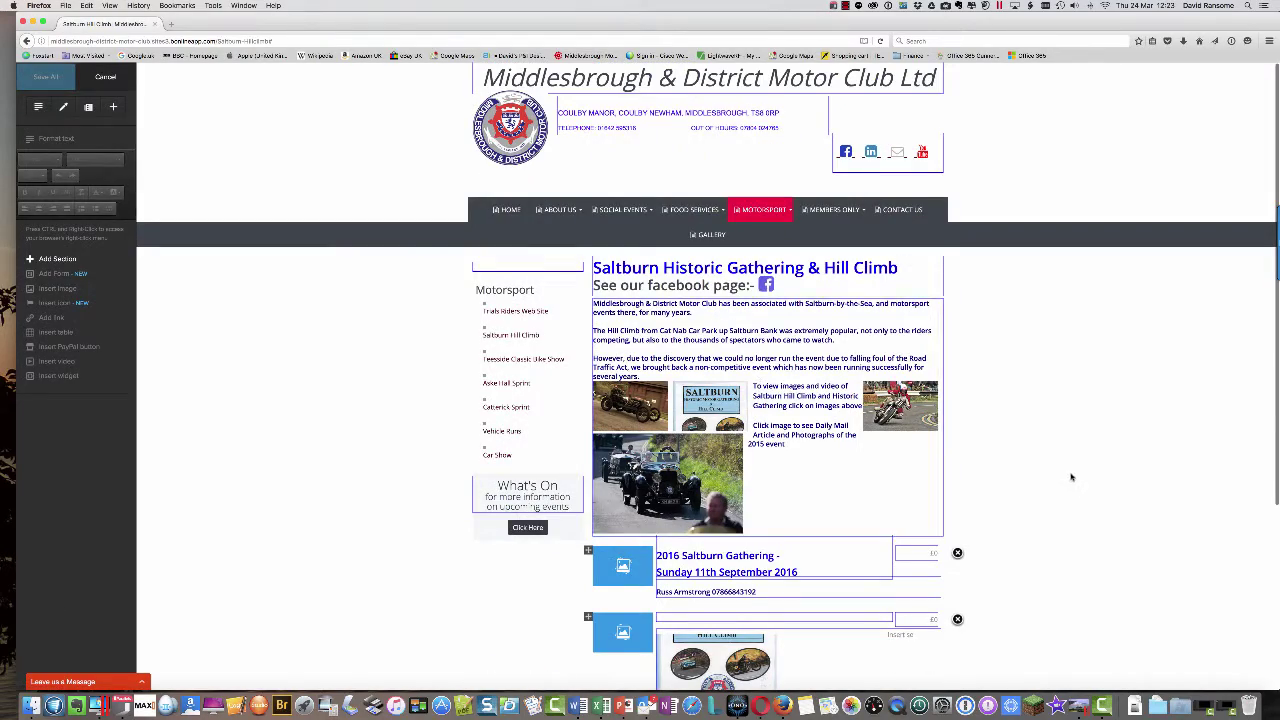
{"action": "scroll", "coordinate": [1065, 474], "scroll_direction": "down", "scroll_amount": 2}
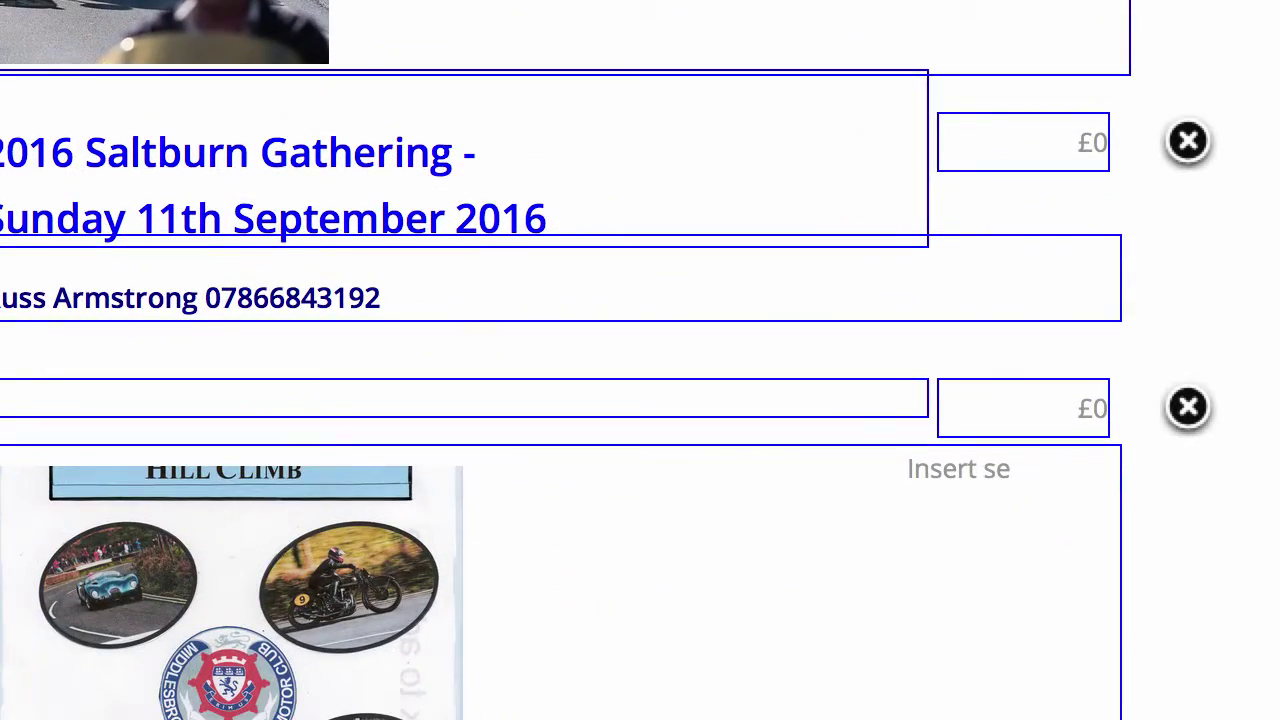
- Remove both older event rows, keeping the 2016 Historic Gathering entry, and save the page
{"action": "left_click", "coordinate": [1188, 143]}
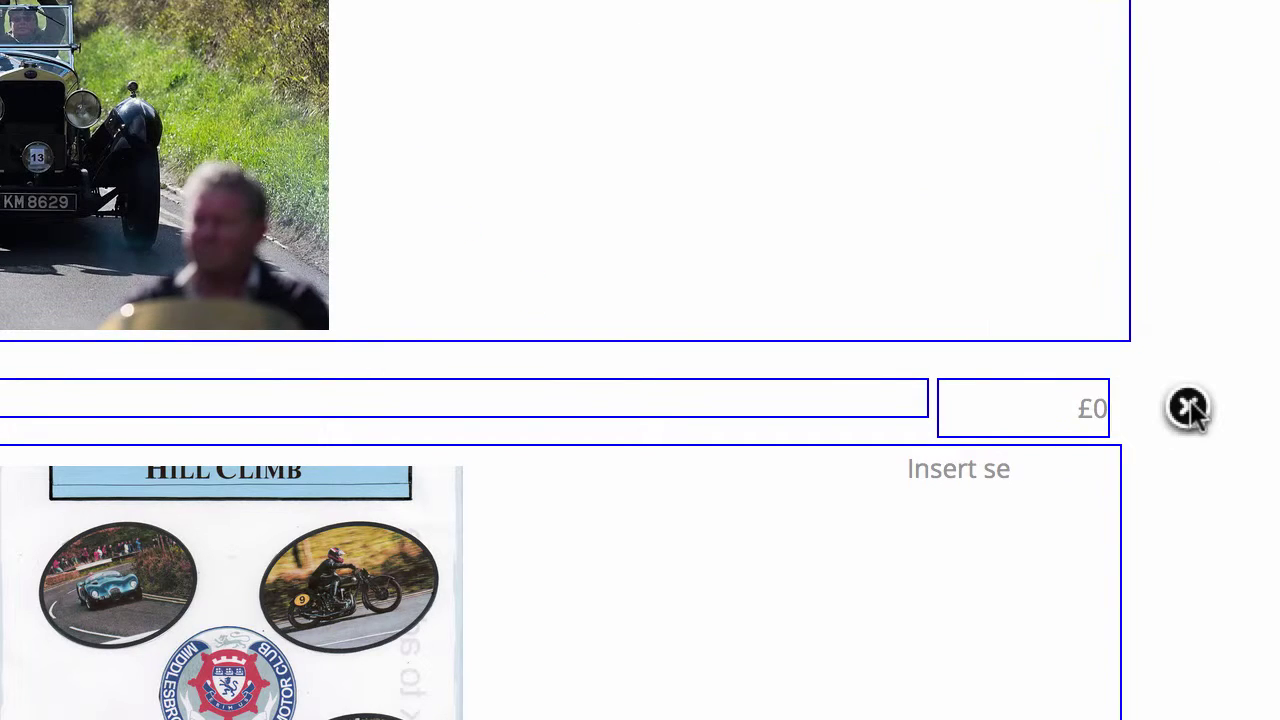
{"action": "left_click", "coordinate": [1187, 409]}
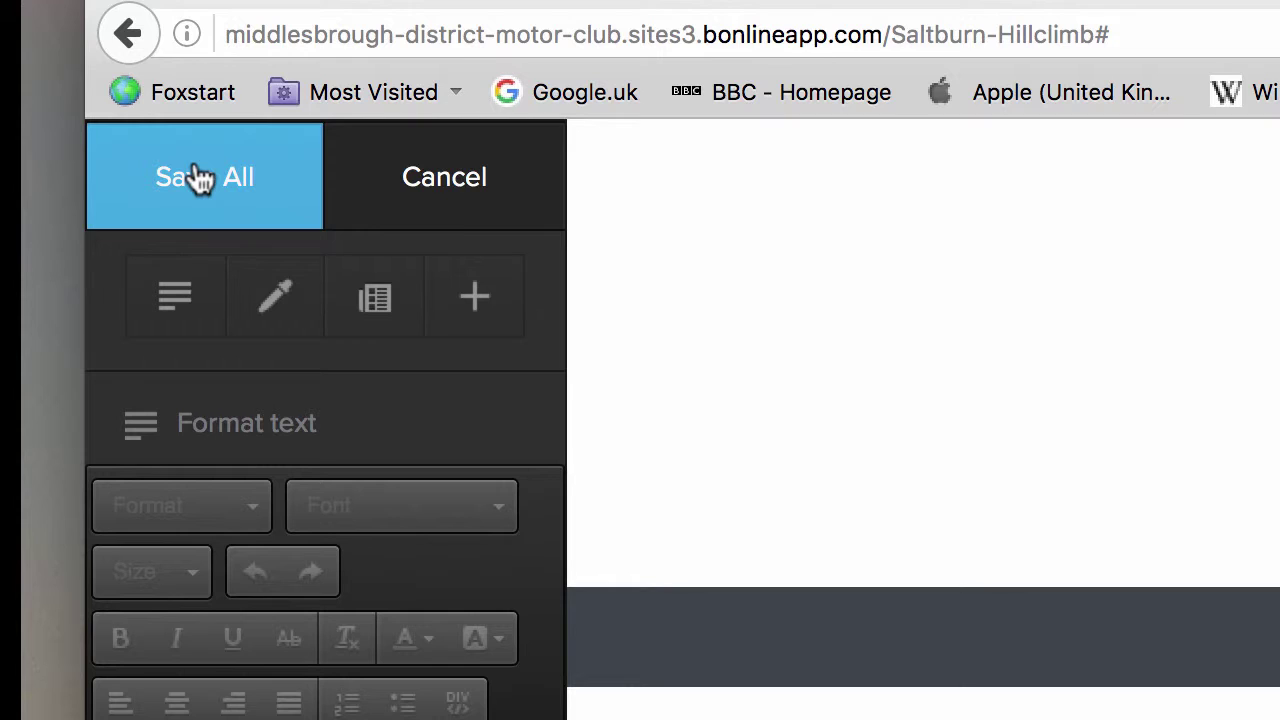
{"action": "left_click", "coordinate": [200, 177]}
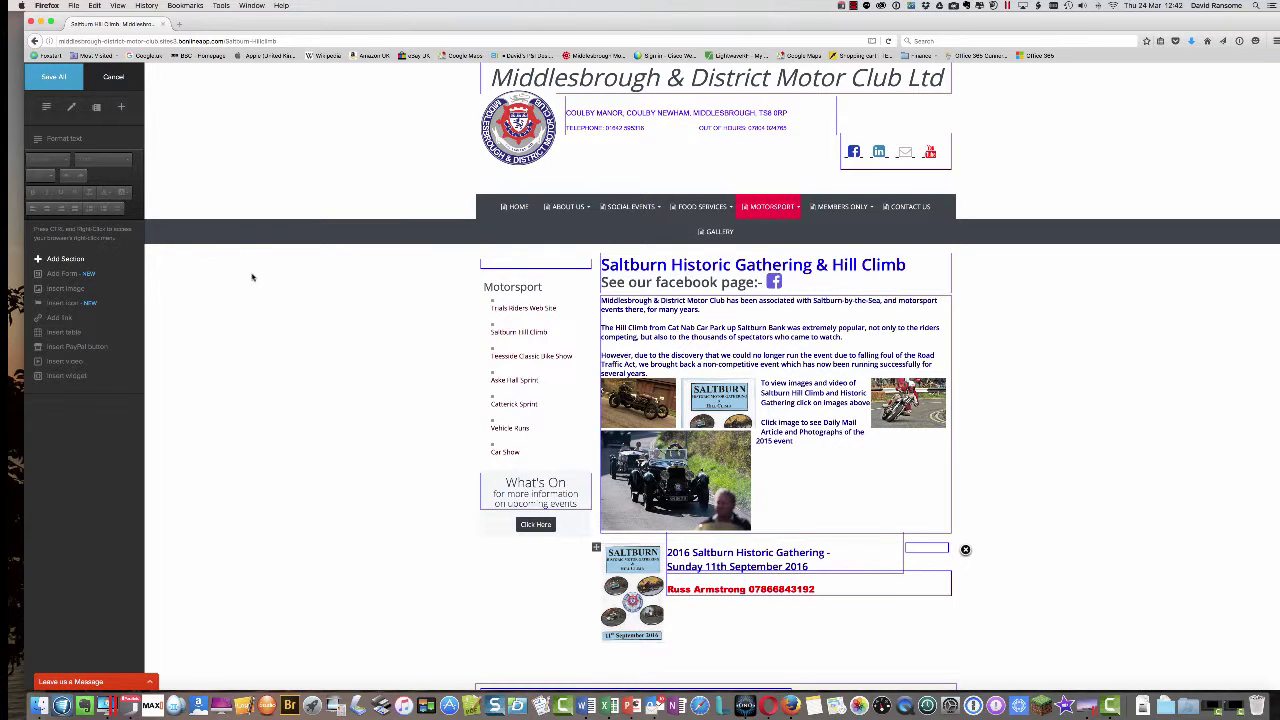
{"action": "scroll", "coordinate": [383, 419], "scroll_direction": "down", "scroll_amount": 1}
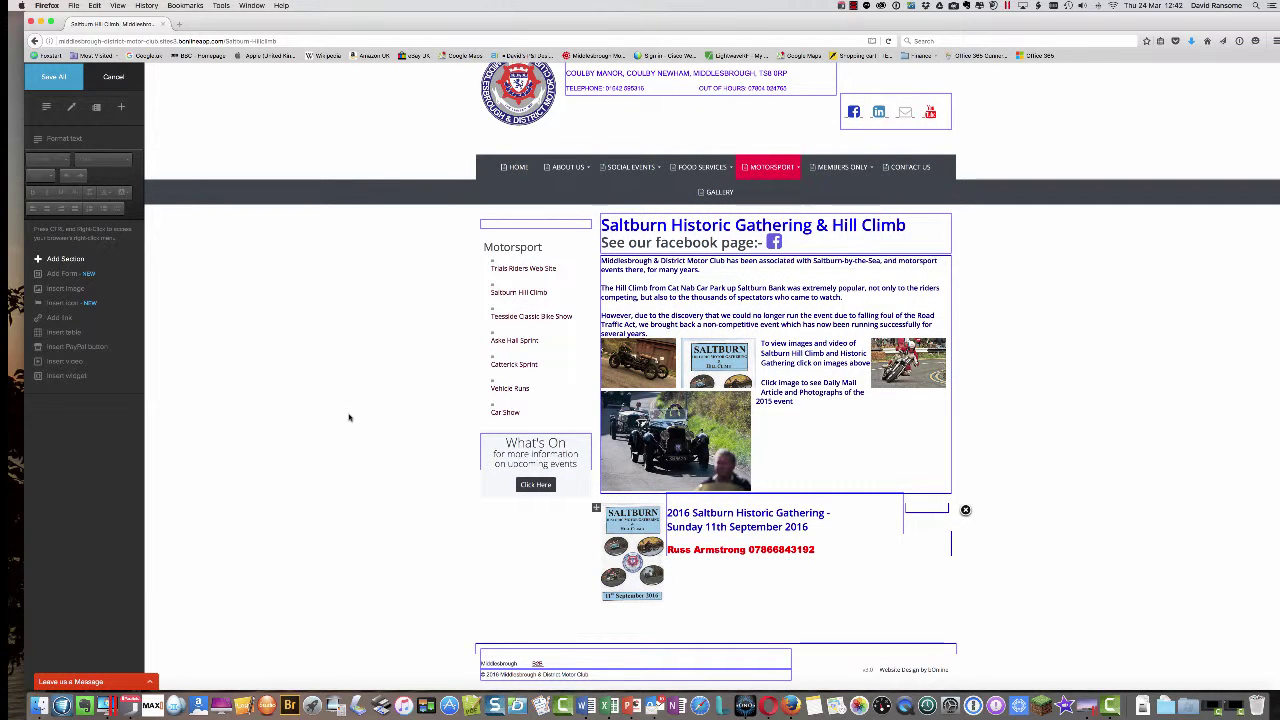
- Add a new image section titled 'Click on image to download map of the course'
{"action": "left_click", "coordinate": [63, 260]}
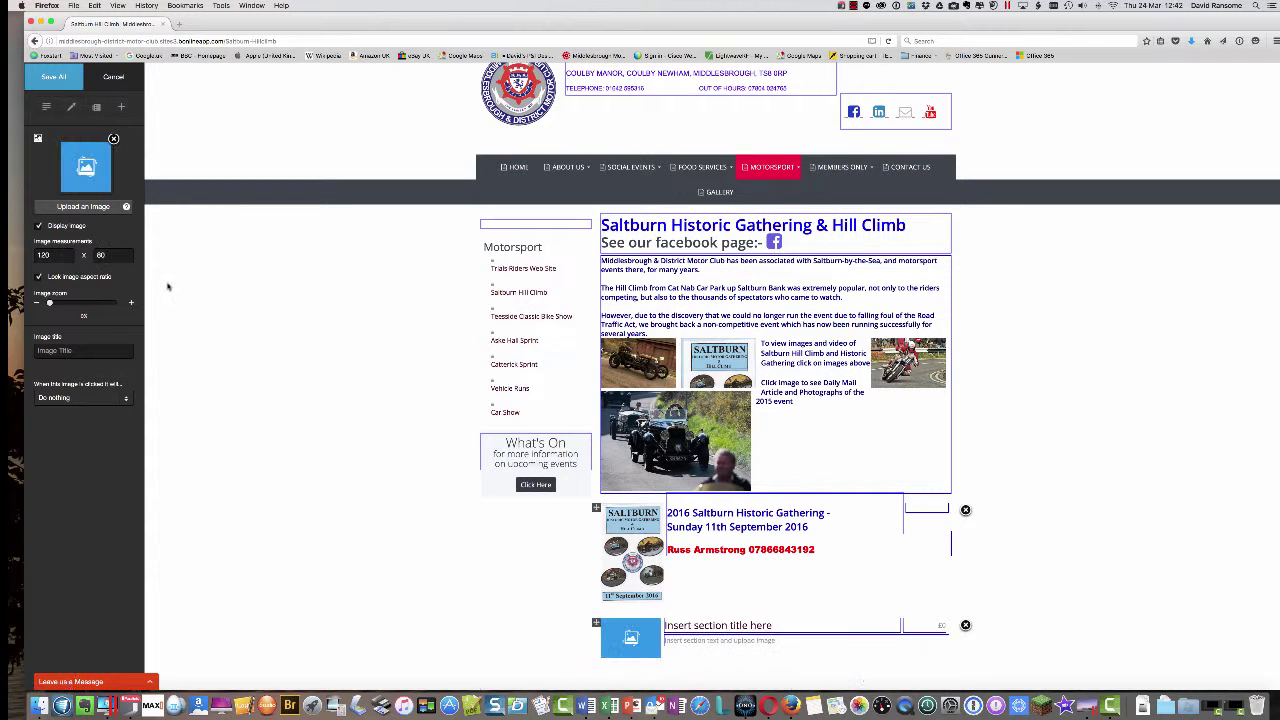
{"action": "scroll", "coordinate": [434, 467], "scroll_direction": "down", "scroll_amount": 1}
{"action": "scroll", "coordinate": [434, 467], "scroll_direction": "down", "scroll_amount": 2}
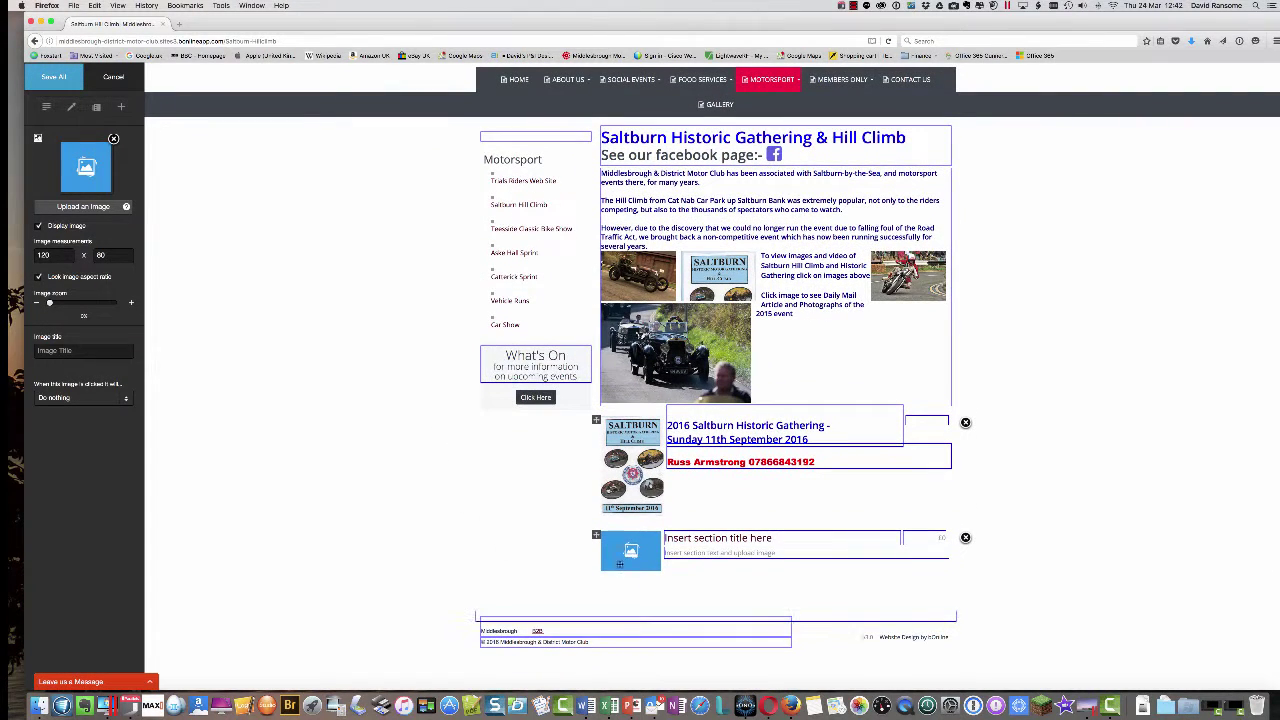
{"action": "left_click", "coordinate": [703, 538]}
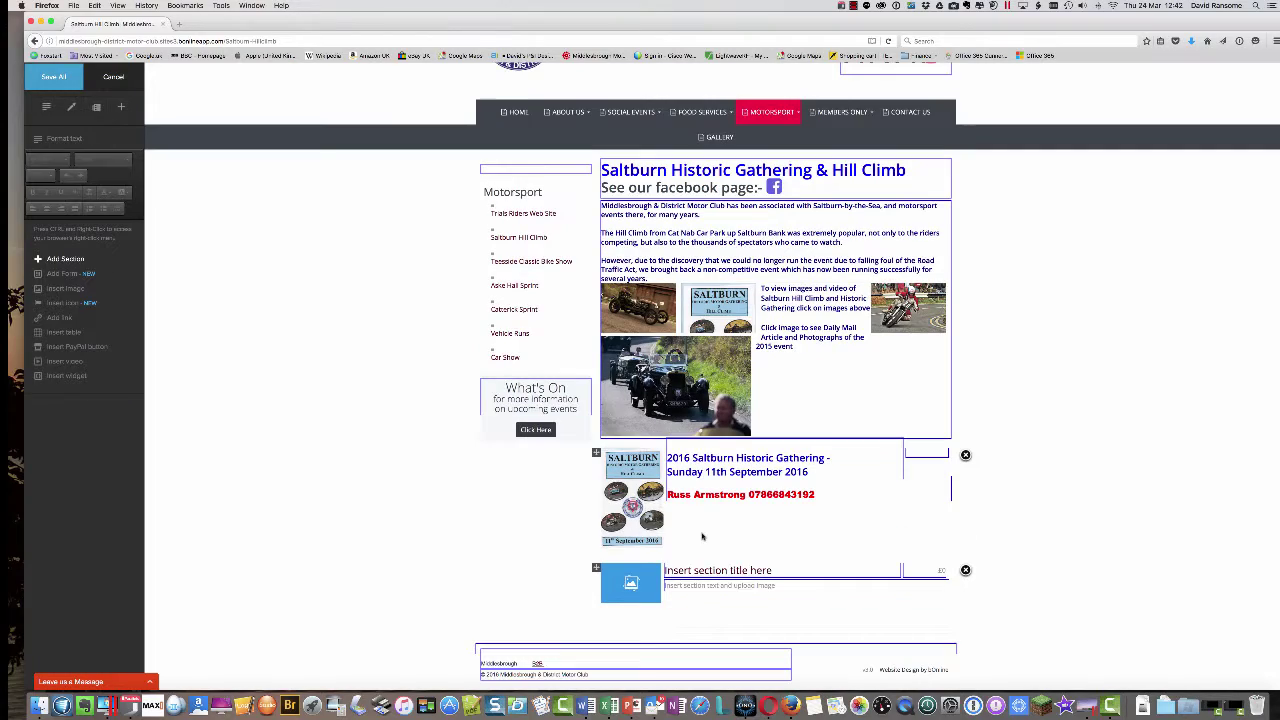
{"action": "scroll", "coordinate": [703, 566], "scroll_direction": "up", "scroll_amount": 1}
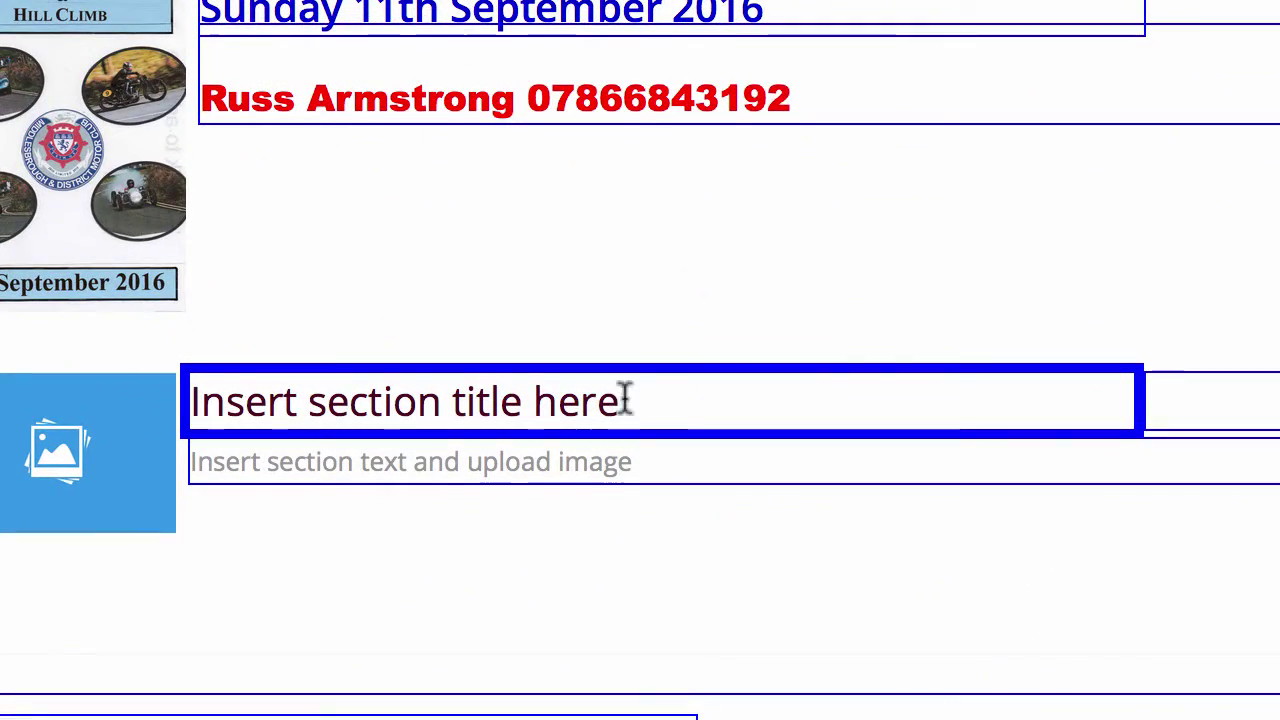
{"action": "left_click_drag", "start_coordinate": [648, 402], "coordinate": [117, 391]}
{"action": "type", "text": "Cl"}
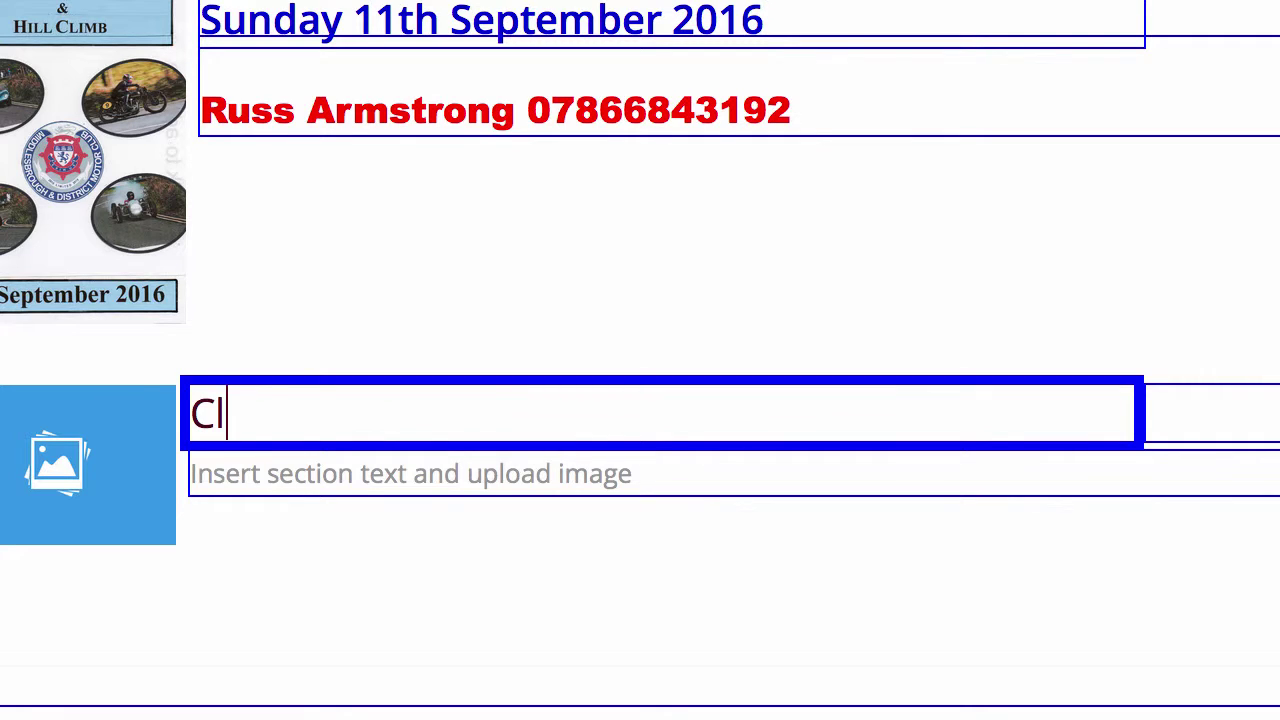
{"action": "type", "text": "ick on im"}
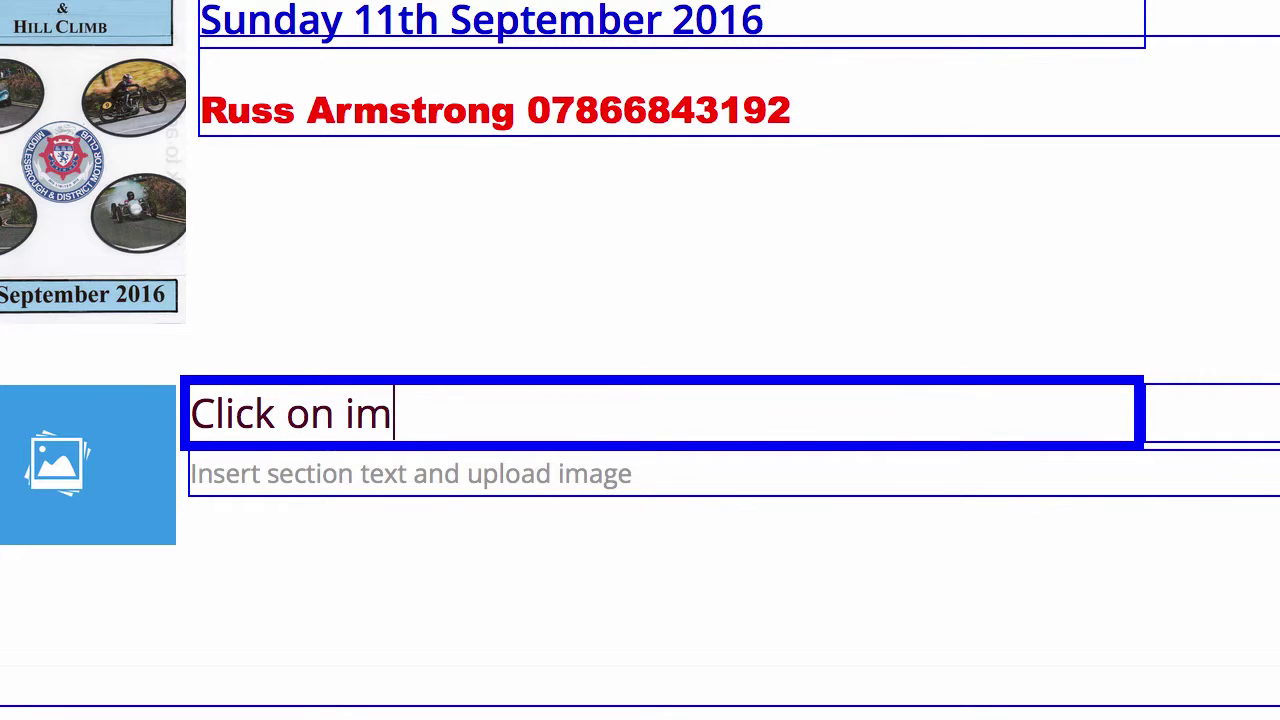
{"action": "type", "text": "age to do"}
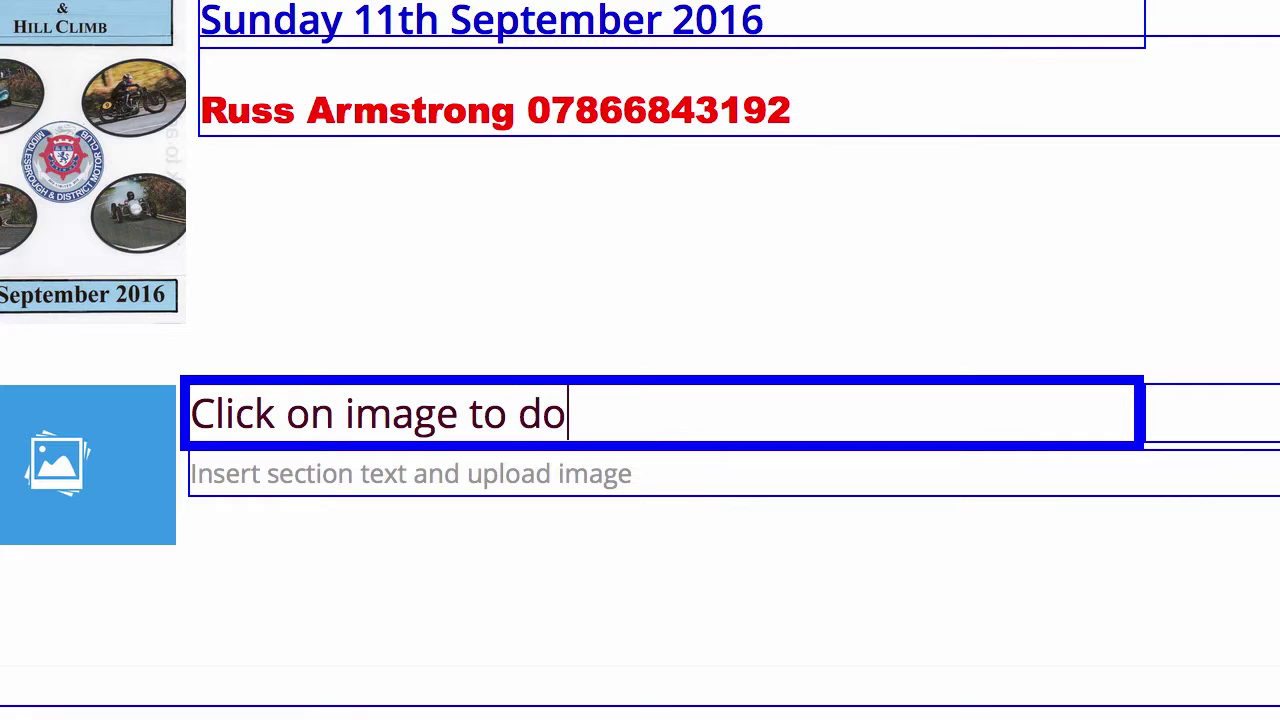
{"action": "type", "text": "wnload m"}
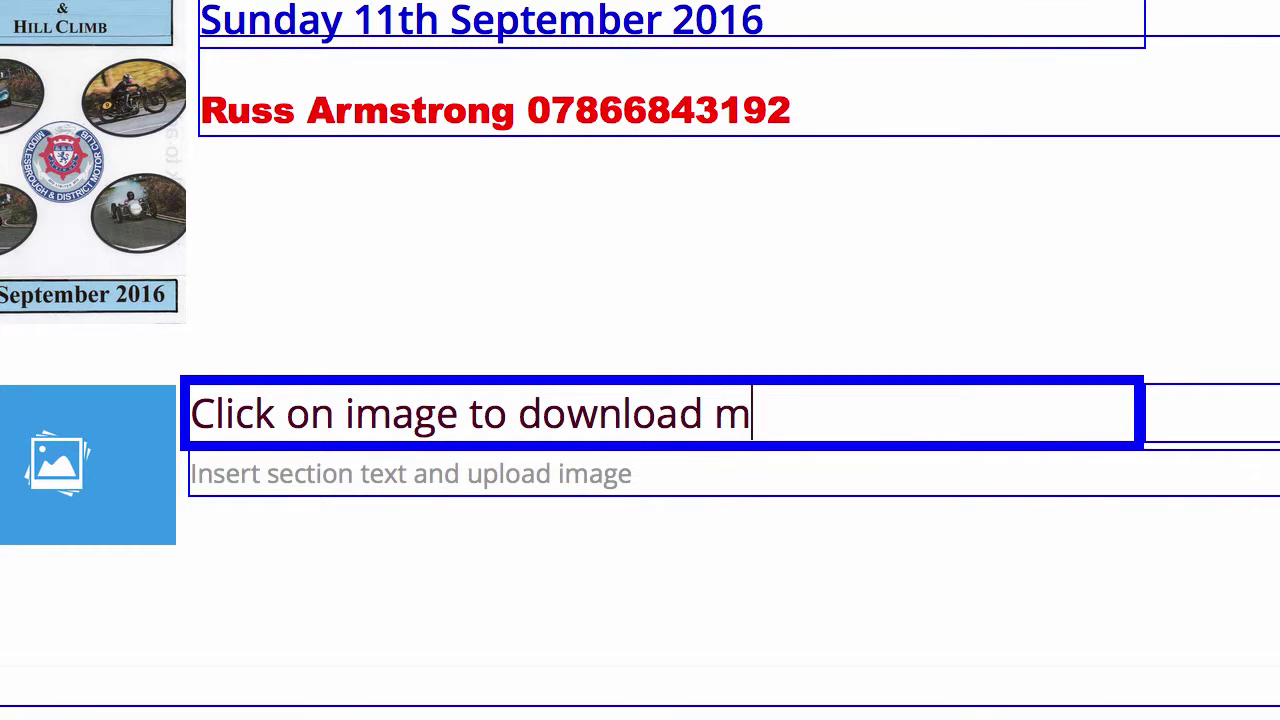
{"action": "type", "text": "ap of the cour"}
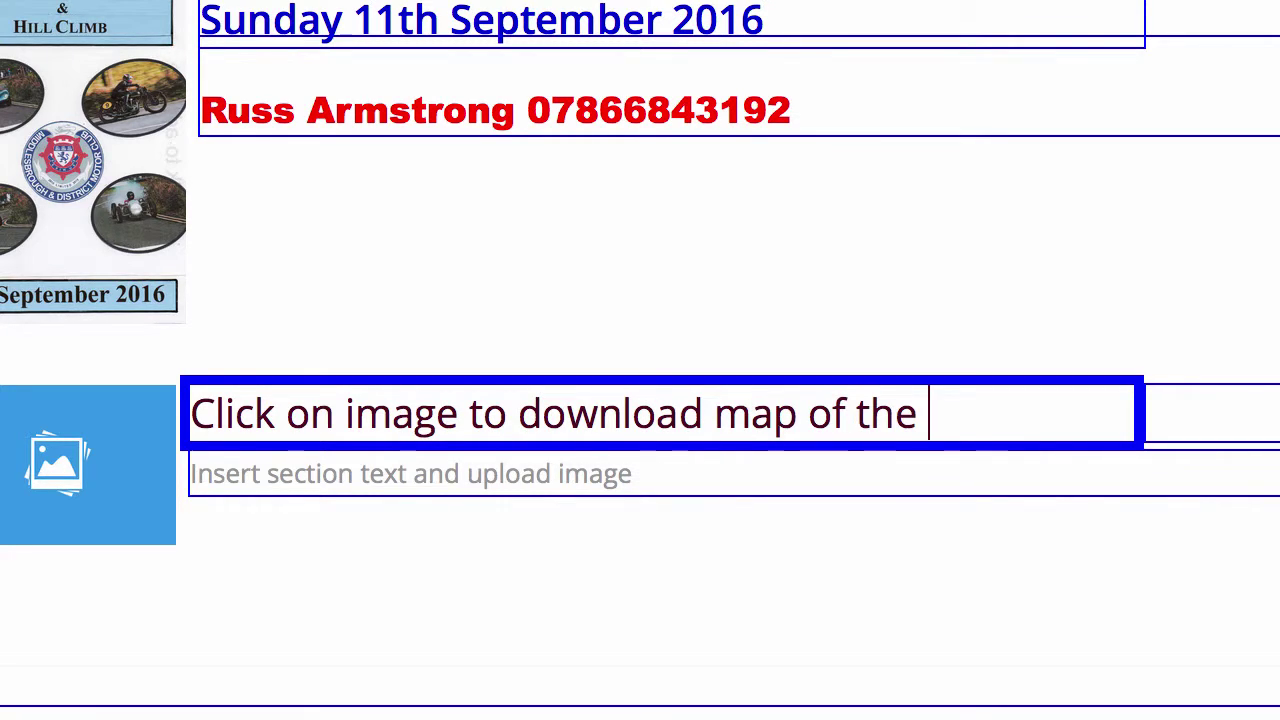
{"action": "type", "text": "se"}
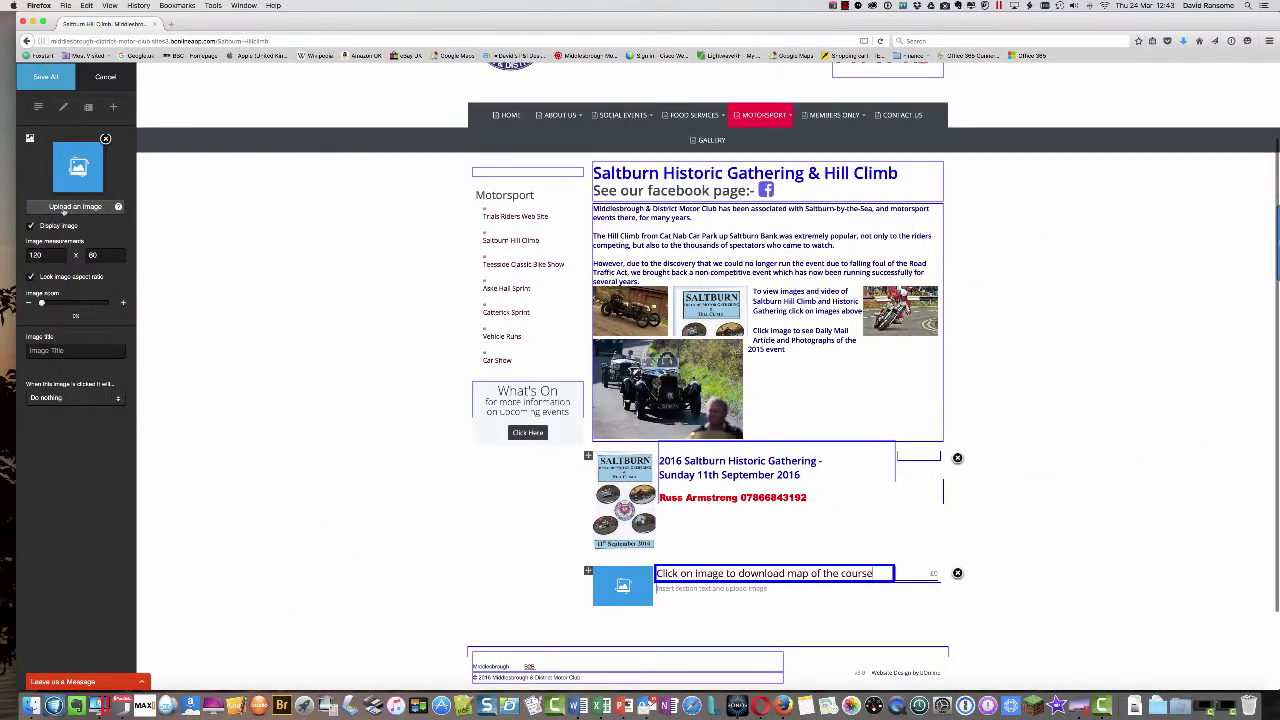
- Upload the Saltburn 2016 cover JPEG from the computer into the new section's image block
{"action": "left_click", "coordinate": [84, 208]}
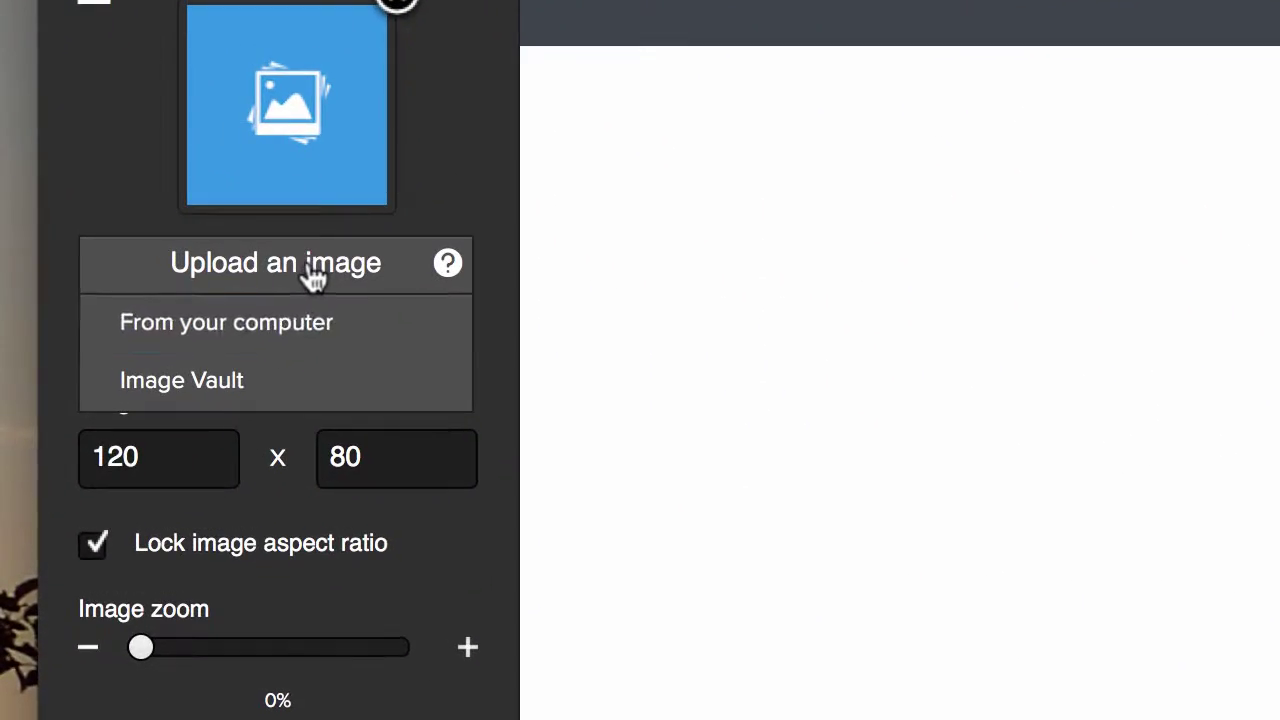
{"action": "left_click", "coordinate": [282, 328]}
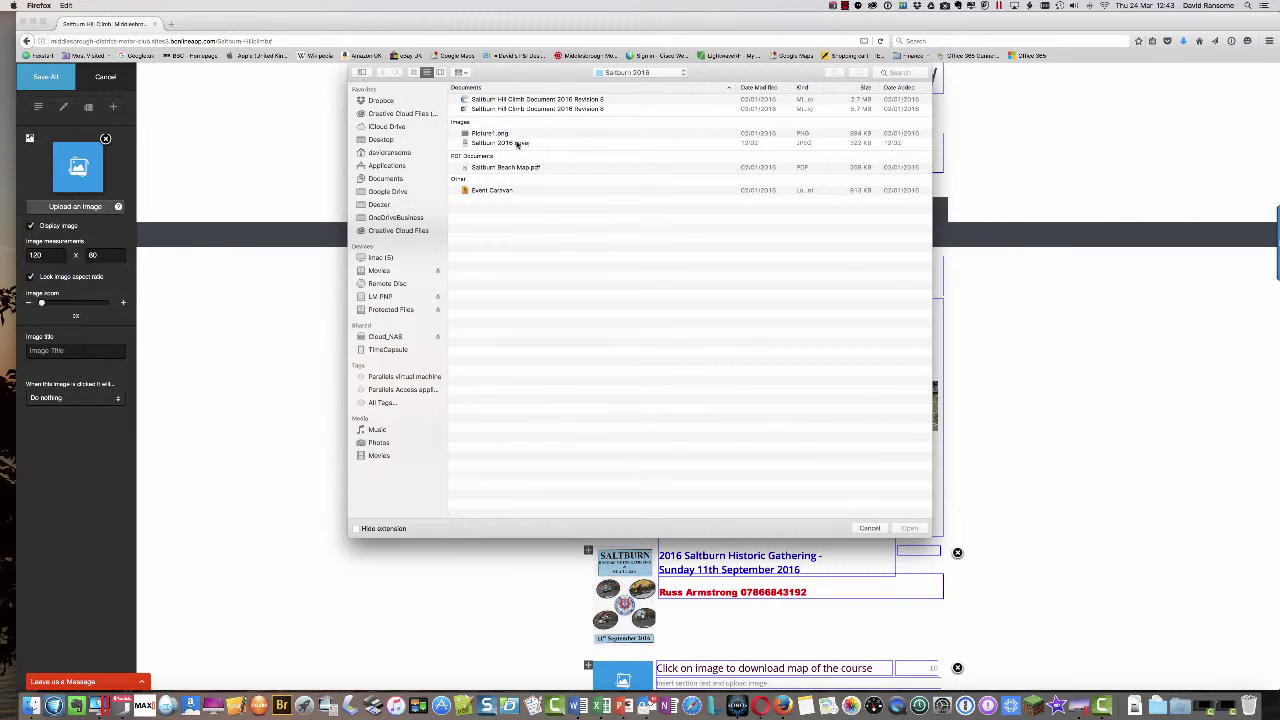
{"action": "left_click", "coordinate": [517, 144]}
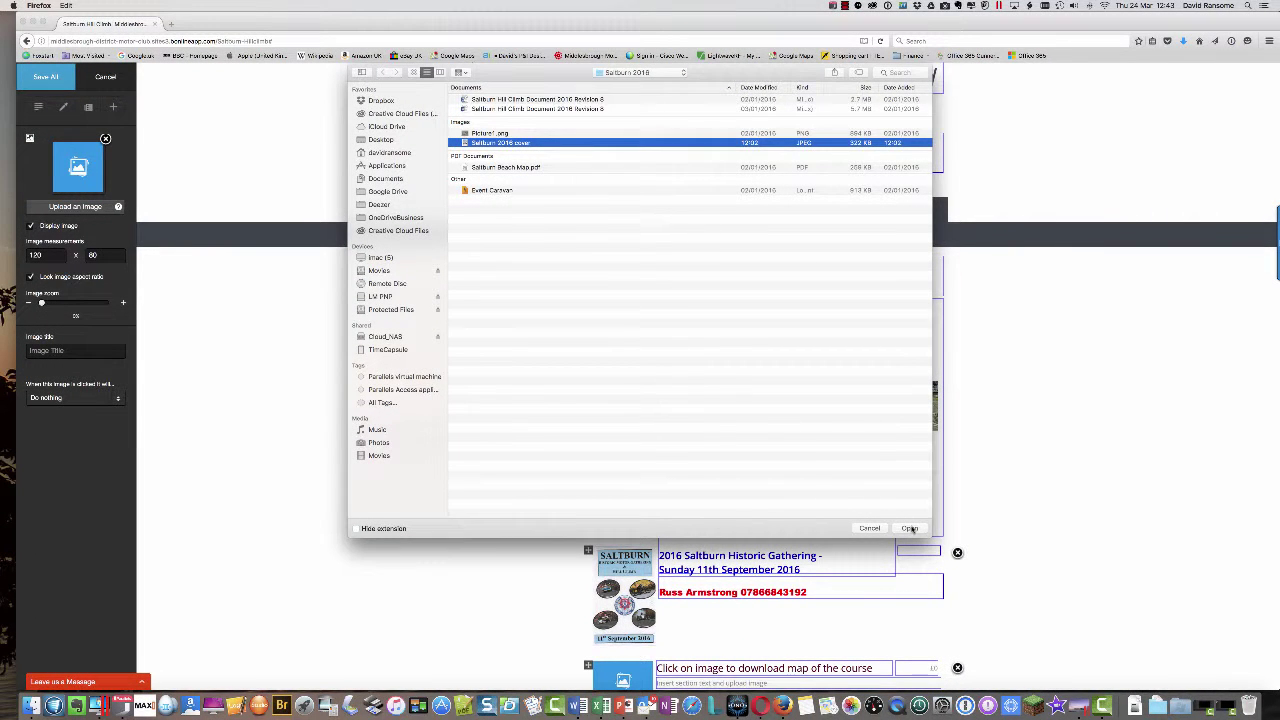
{"action": "left_click", "coordinate": [909, 528]}
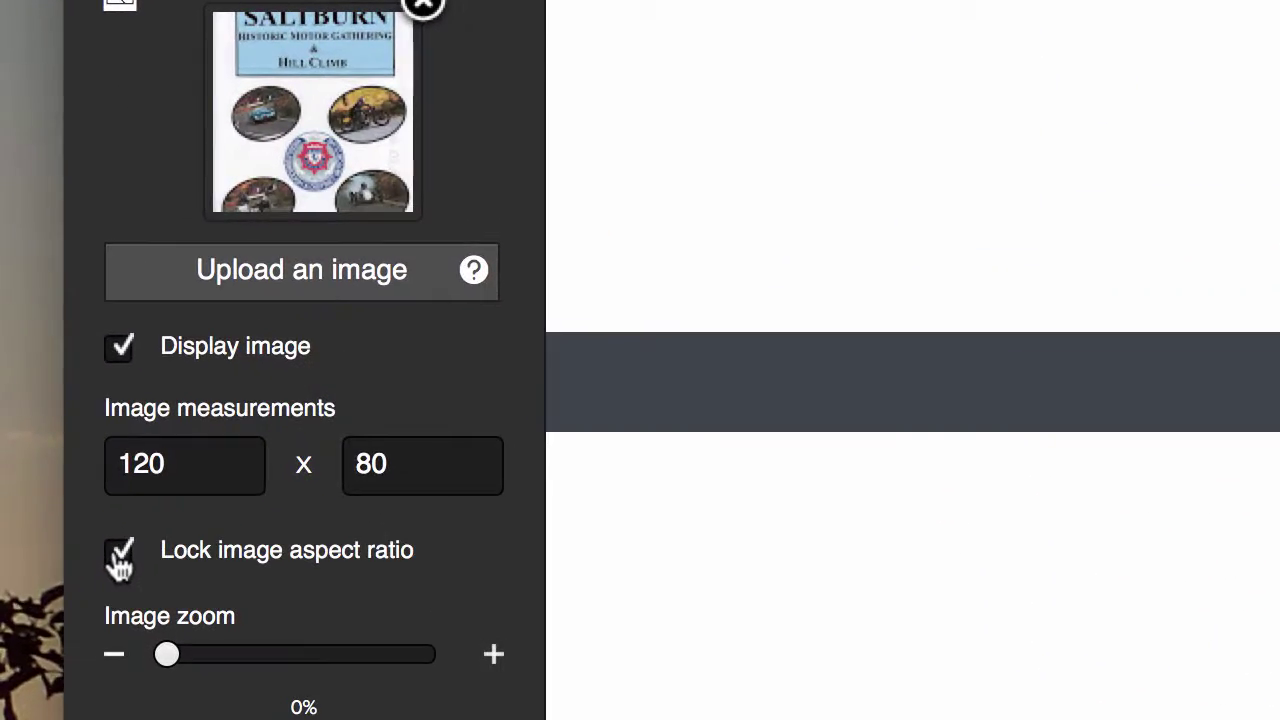
- Unlock the aspect ratio, resize the picture to 125 × 220, then relock it
{"action": "left_click", "coordinate": [31, 278]}
{"action": "key", "text": "BackSpace"}
{"action": "type", "text": "5"}
{"action": "left_click_drag", "start_coordinate": [452, 463], "coordinate": [325, 461]}
{"action": "type", "text": "220"}
{"action": "double_click", "coordinate": [140, 464]}
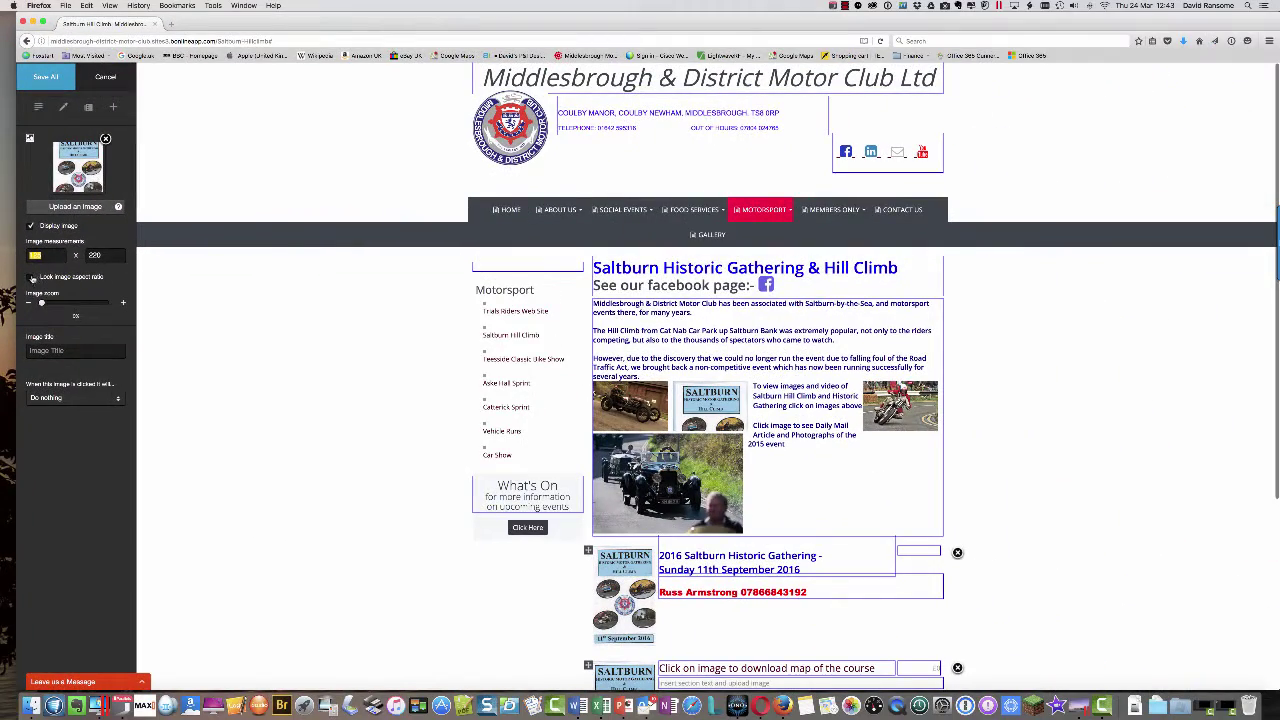
{"action": "left_click", "coordinate": [30, 277]}
{"action": "scroll", "coordinate": [45, 305], "scroll_direction": "down", "scroll_amount": 2}
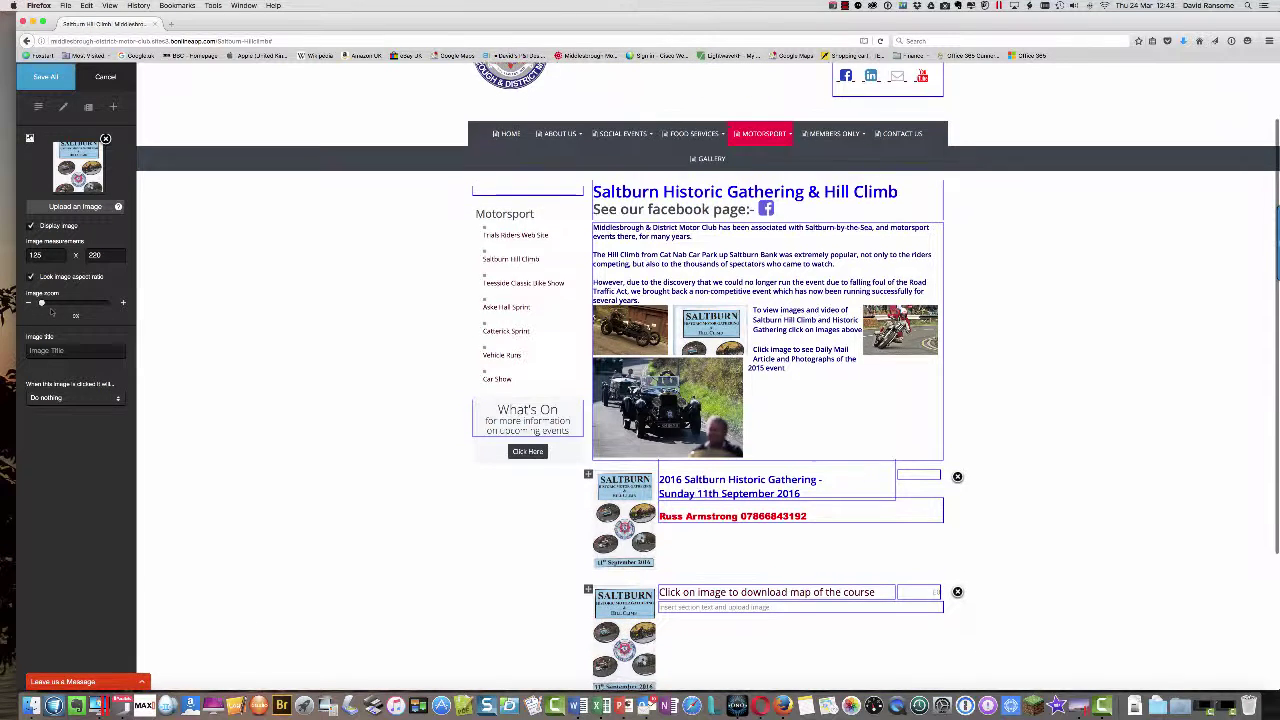
{"action": "scroll", "coordinate": [51, 311], "scroll_direction": "down", "scroll_amount": 1}
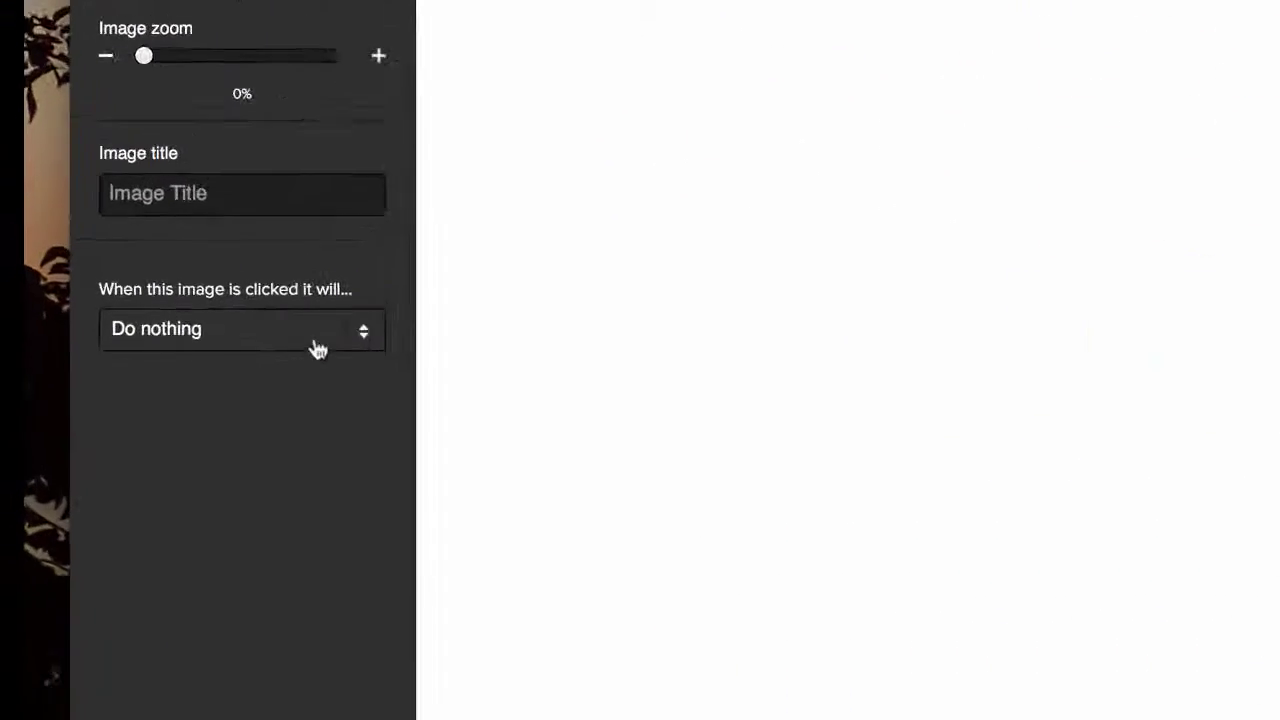
- Make the picture download Saltburn Beach Map.pdf, shown as file content in a new tab
{"action": "left_click", "coordinate": [361, 338]}
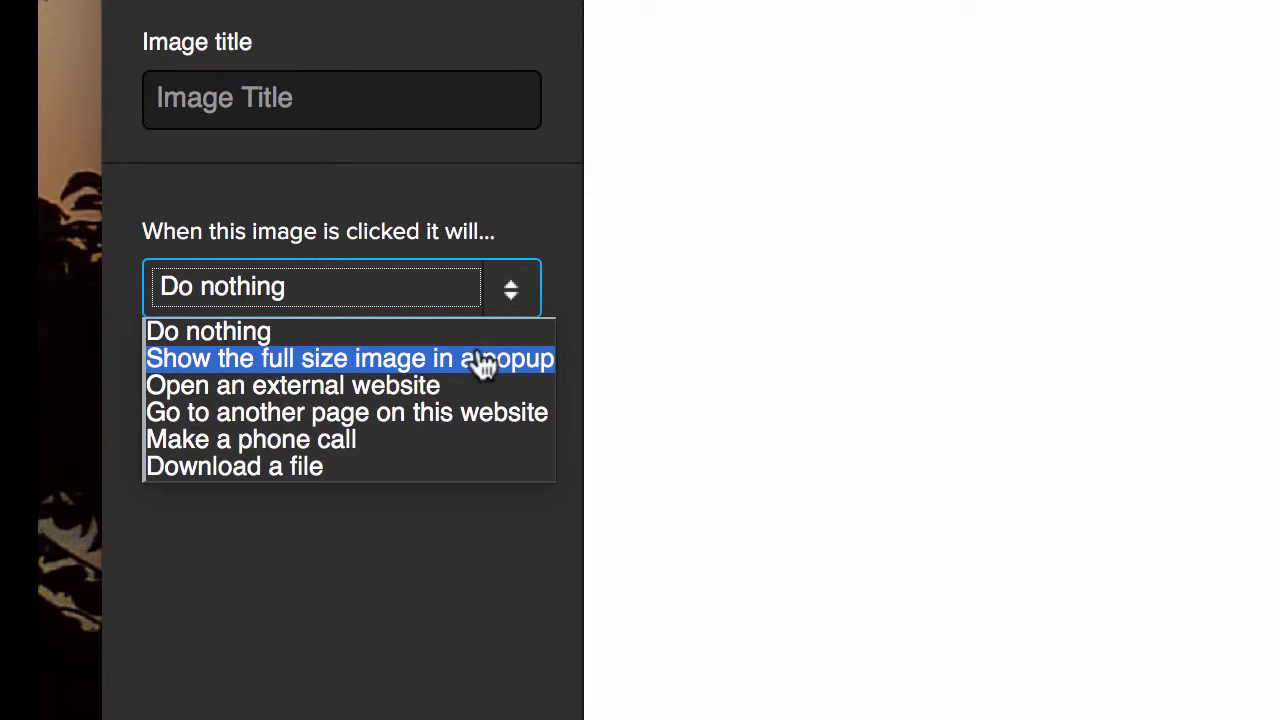
{"action": "left_click", "coordinate": [320, 474]}
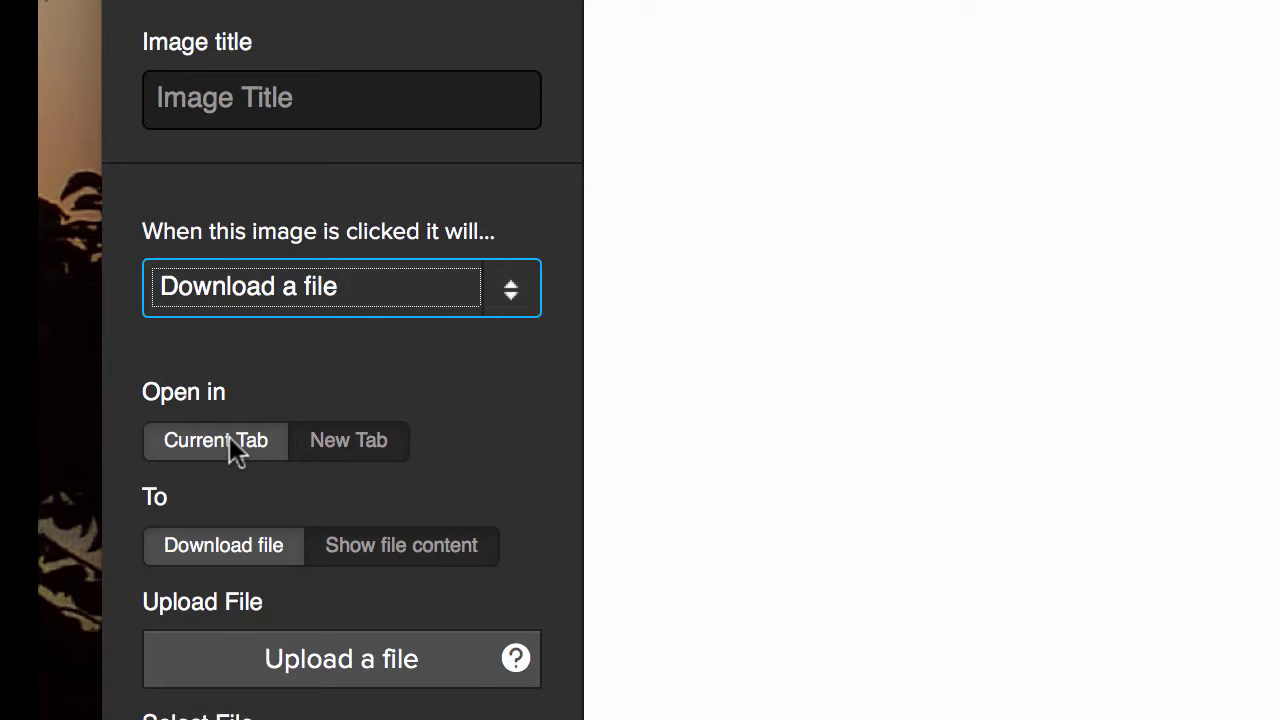
{"action": "left_click", "coordinate": [345, 440]}
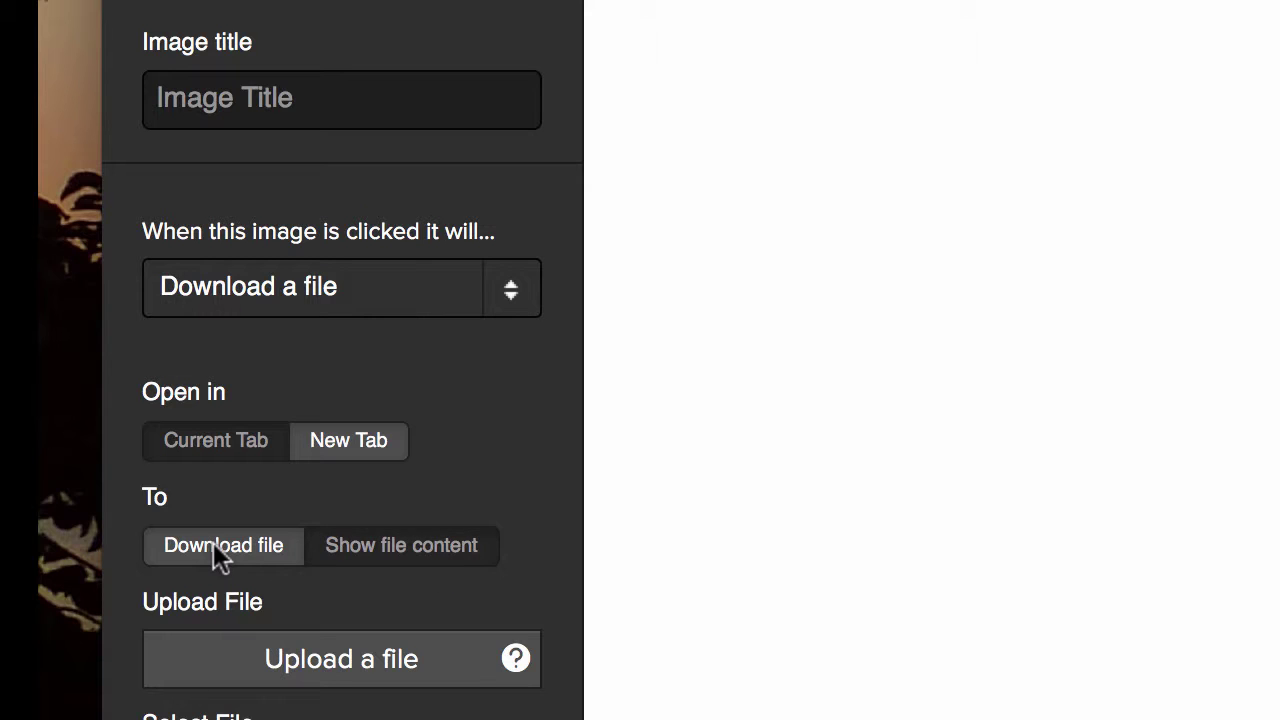
{"action": "left_click", "coordinate": [419, 545]}
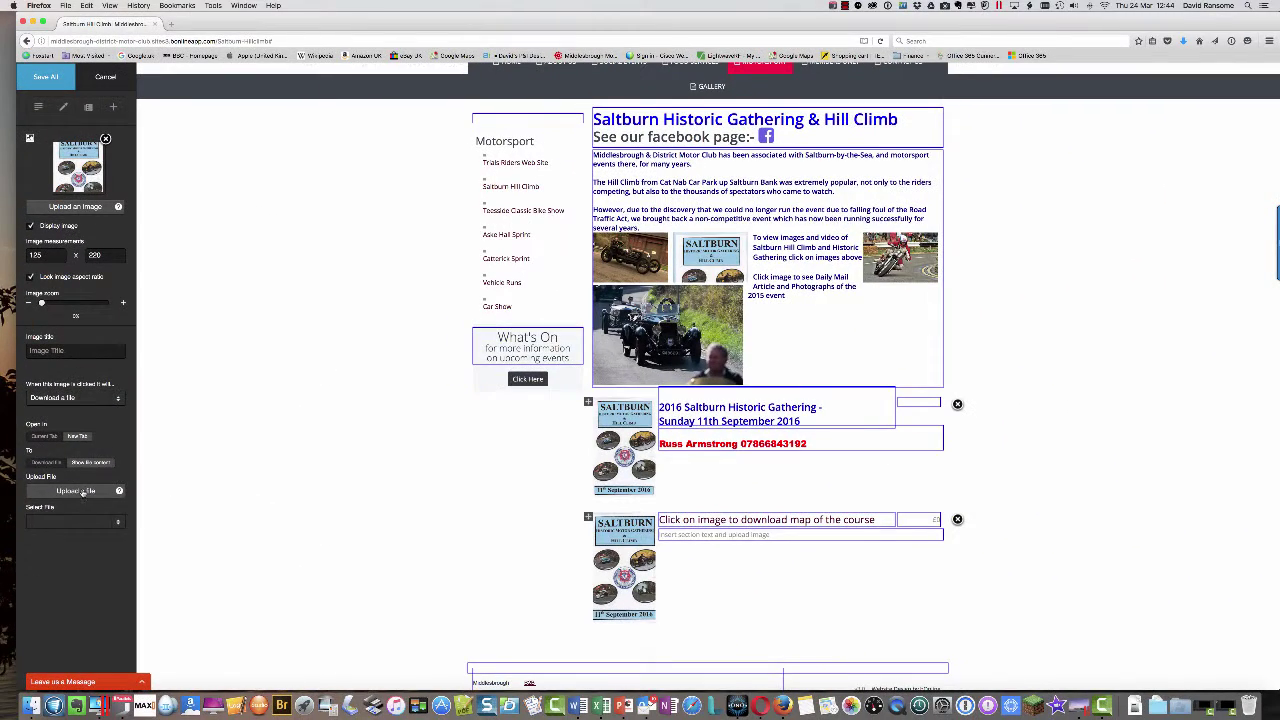
{"action": "left_click", "coordinate": [83, 491]}
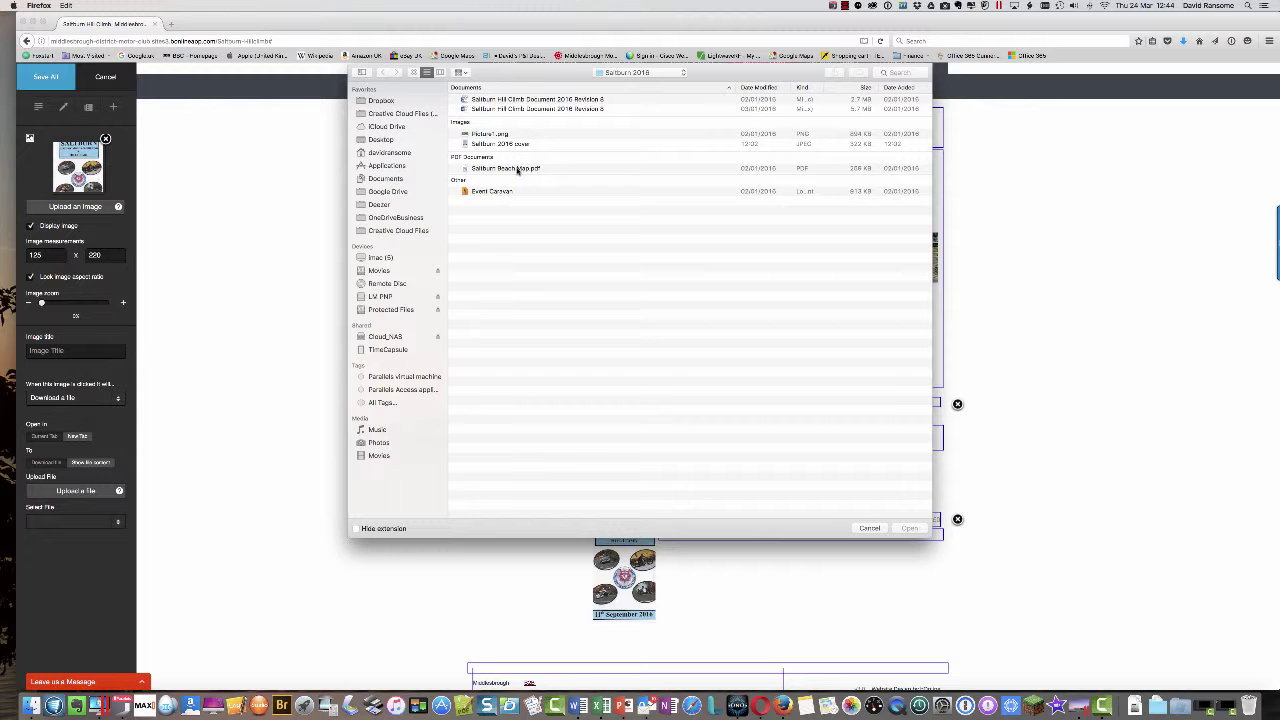
{"action": "left_click", "coordinate": [518, 171]}
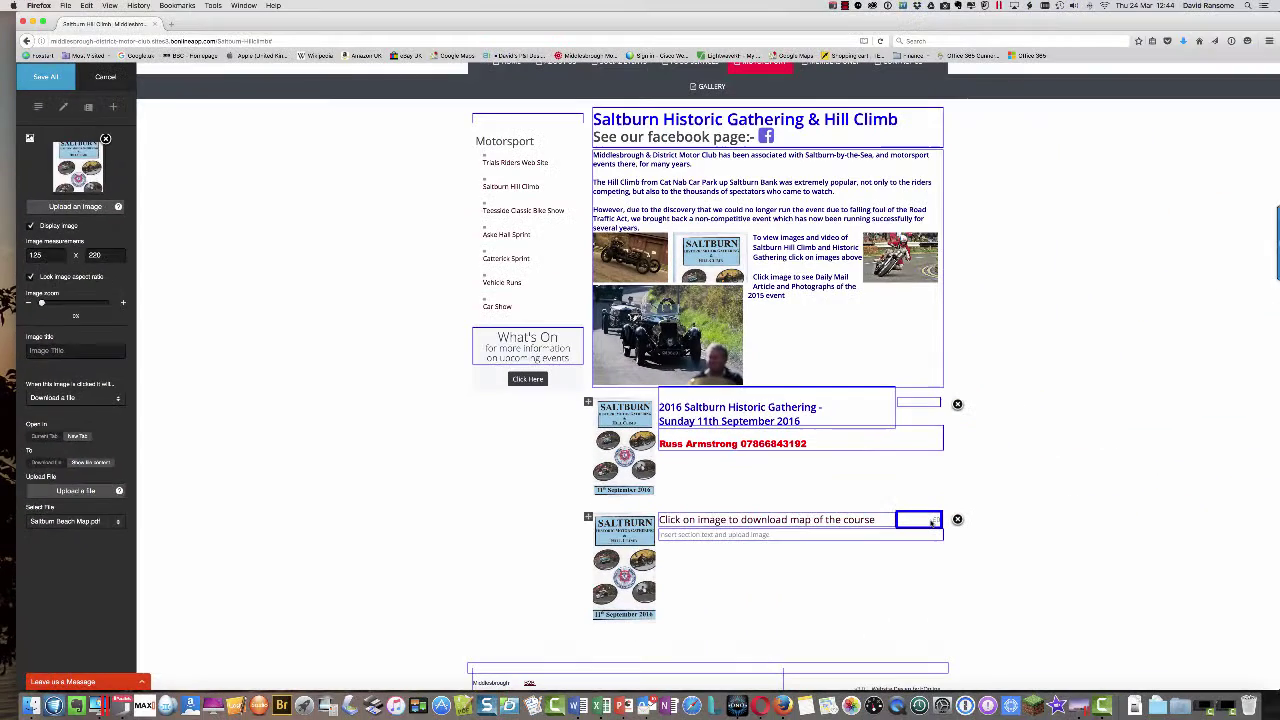
- Delete the new section's placeholder description text
{"action": "left_click_drag", "start_coordinate": [930, 520], "coordinate": [952, 521]}
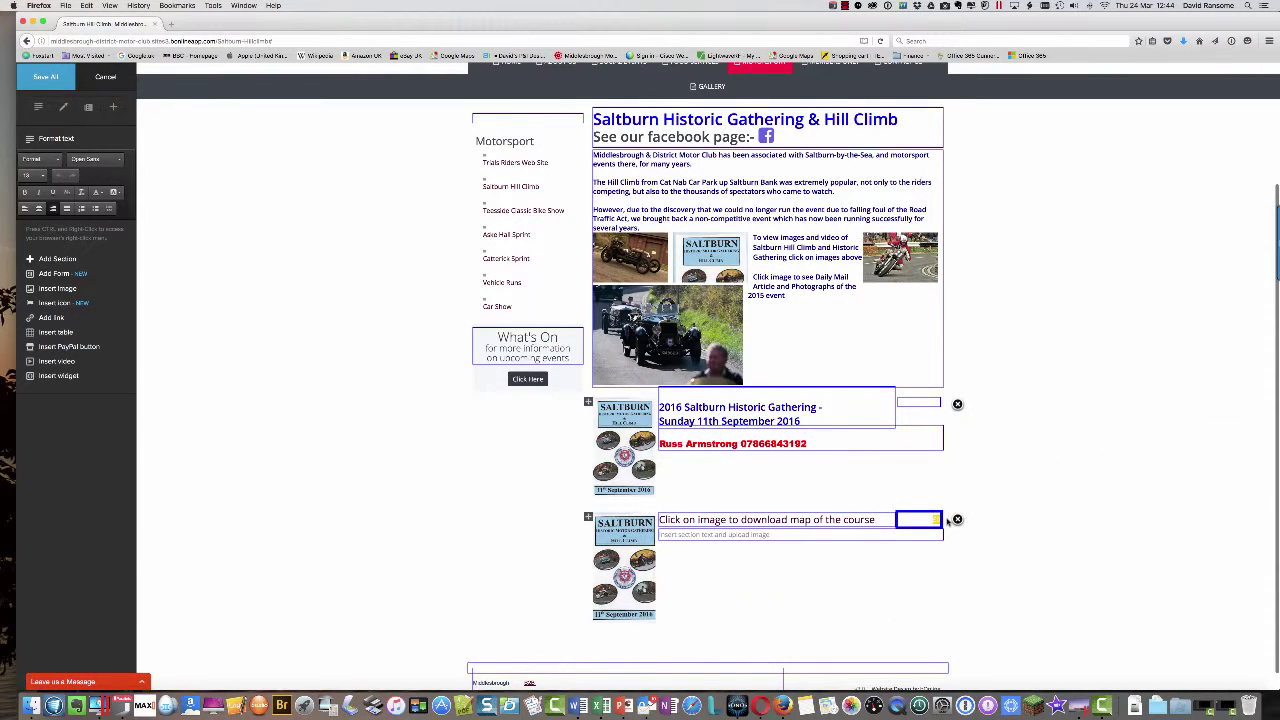
{"action": "left_click", "coordinate": [770, 536]}
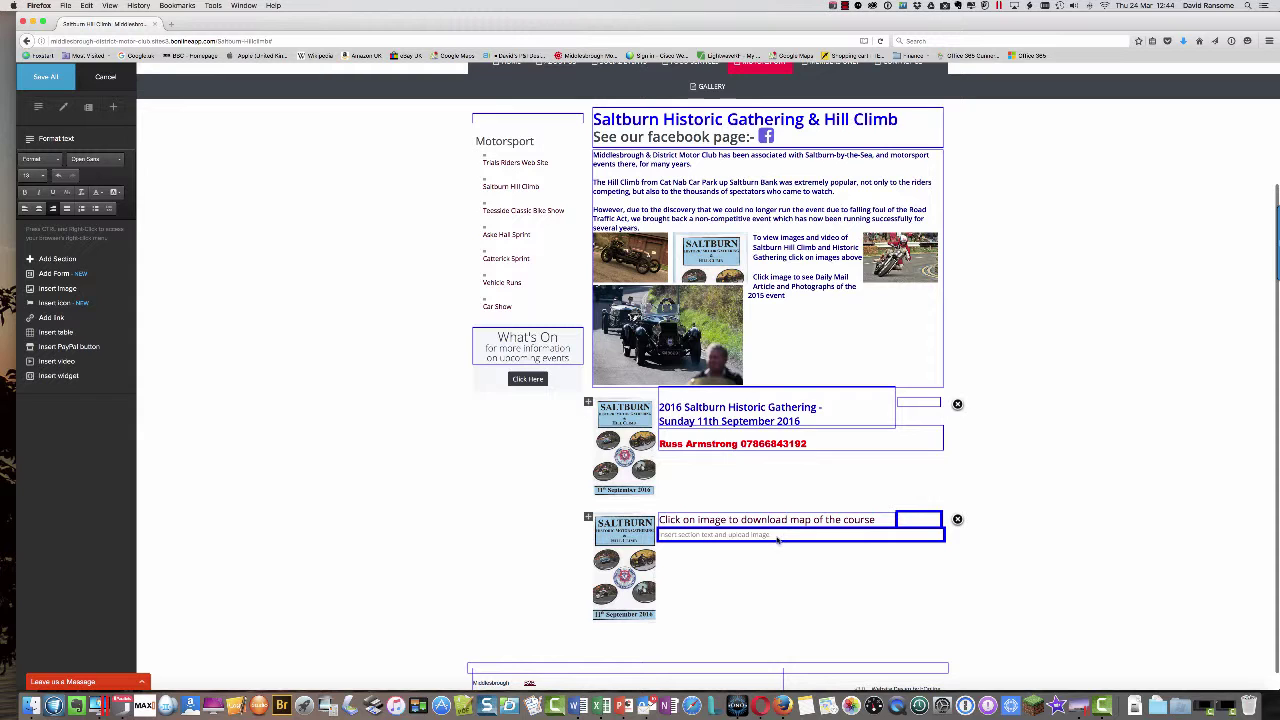
{"action": "left_click_drag", "start_coordinate": [773, 535], "coordinate": [622, 532]}
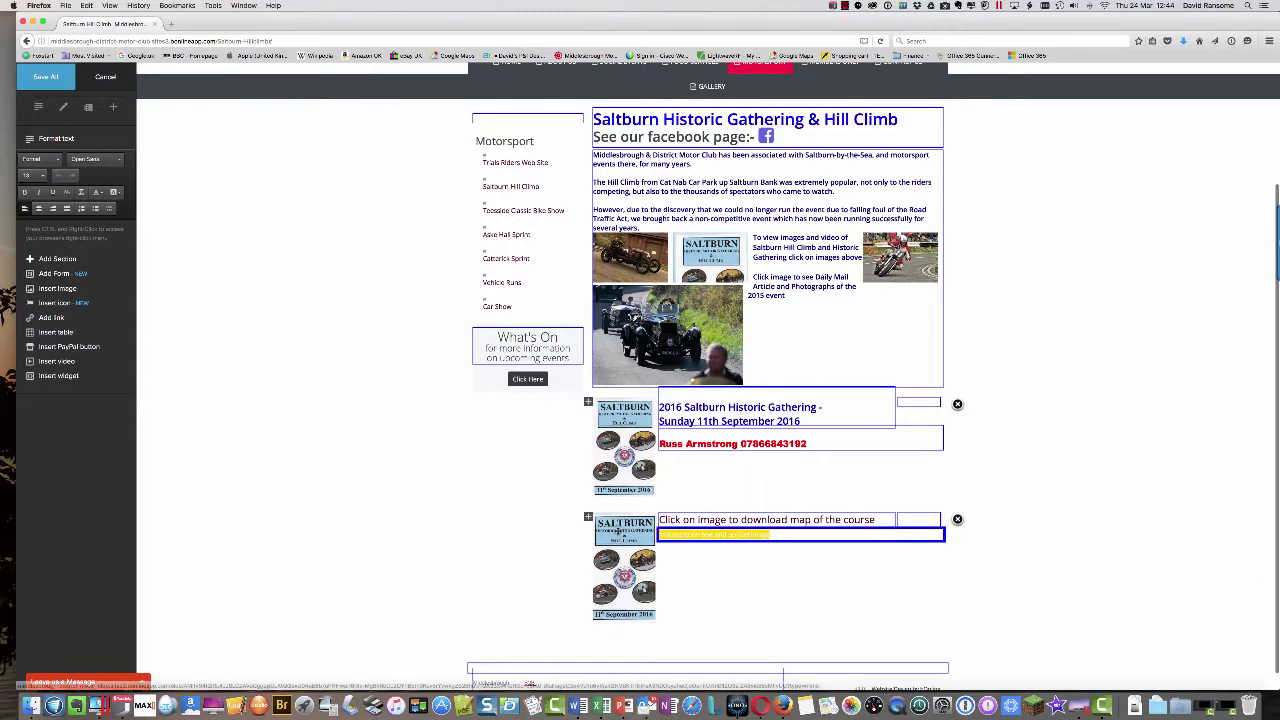
{"action": "key", "text": "Delete"}
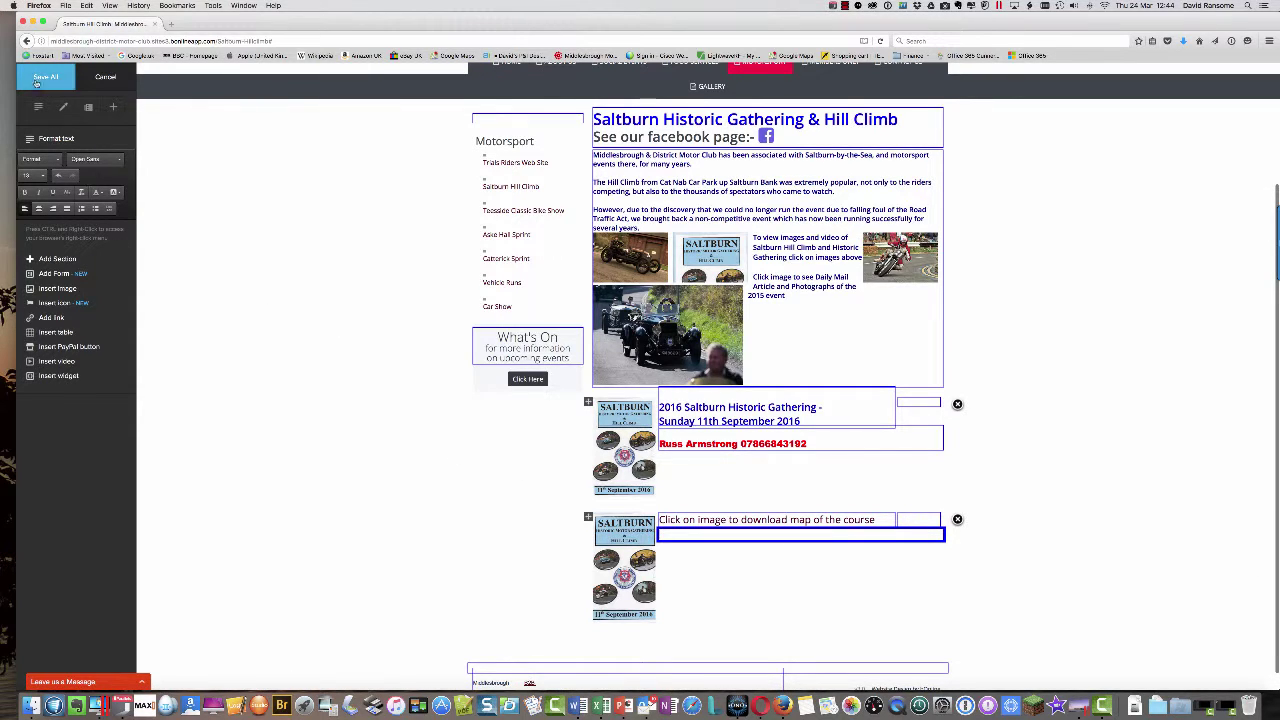
- Save all changes and close the editor to view the Saltburn page
{"action": "left_click", "coordinate": [40, 78]}
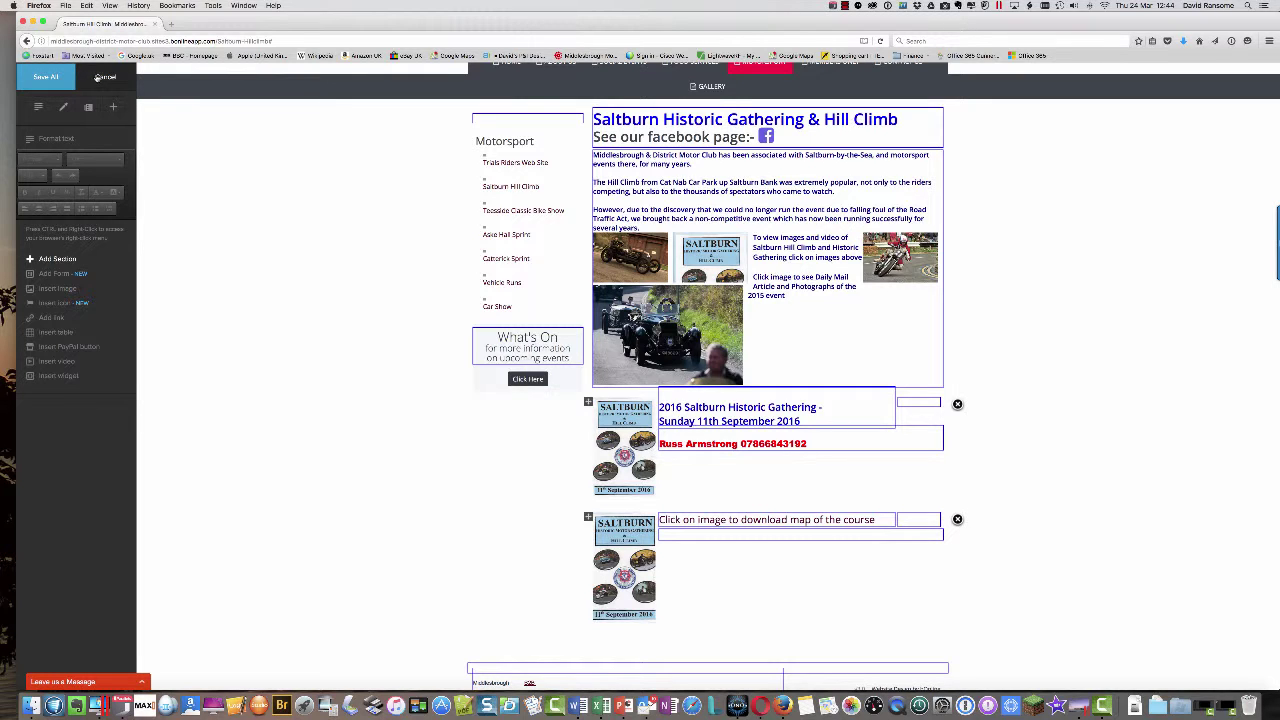
{"action": "left_click", "coordinate": [78, 77]}
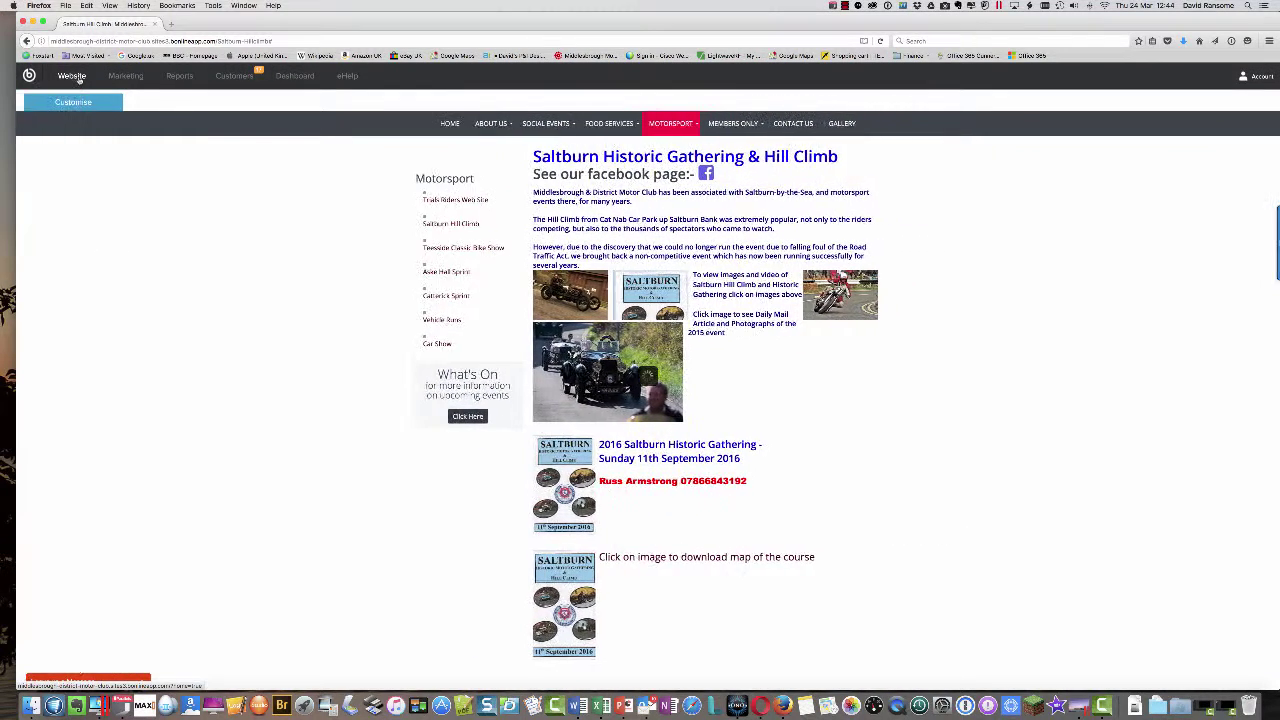
{"action": "scroll", "coordinate": [1009, 584], "scroll_direction": "down", "scroll_amount": 1}
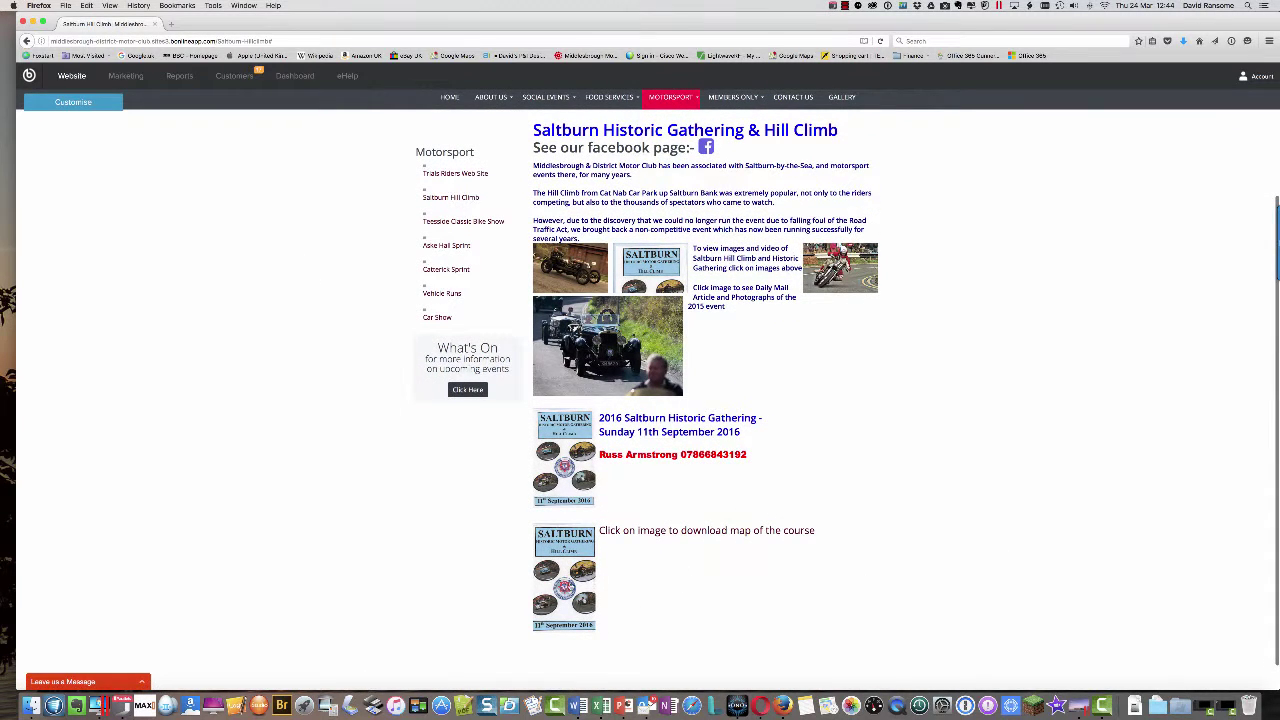
{"action": "left_click", "coordinate": [566, 580]}
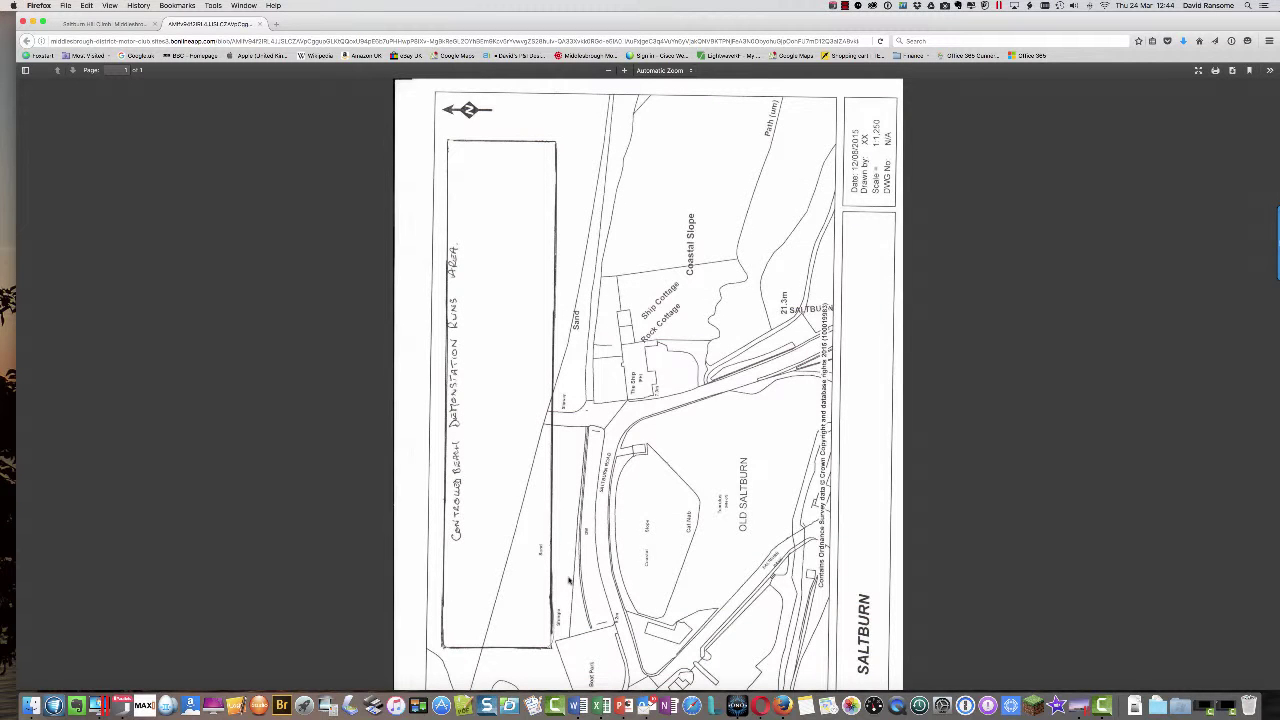
{"action": "scroll", "coordinate": [668, 440], "scroll_direction": "down", "scroll_amount": 2}
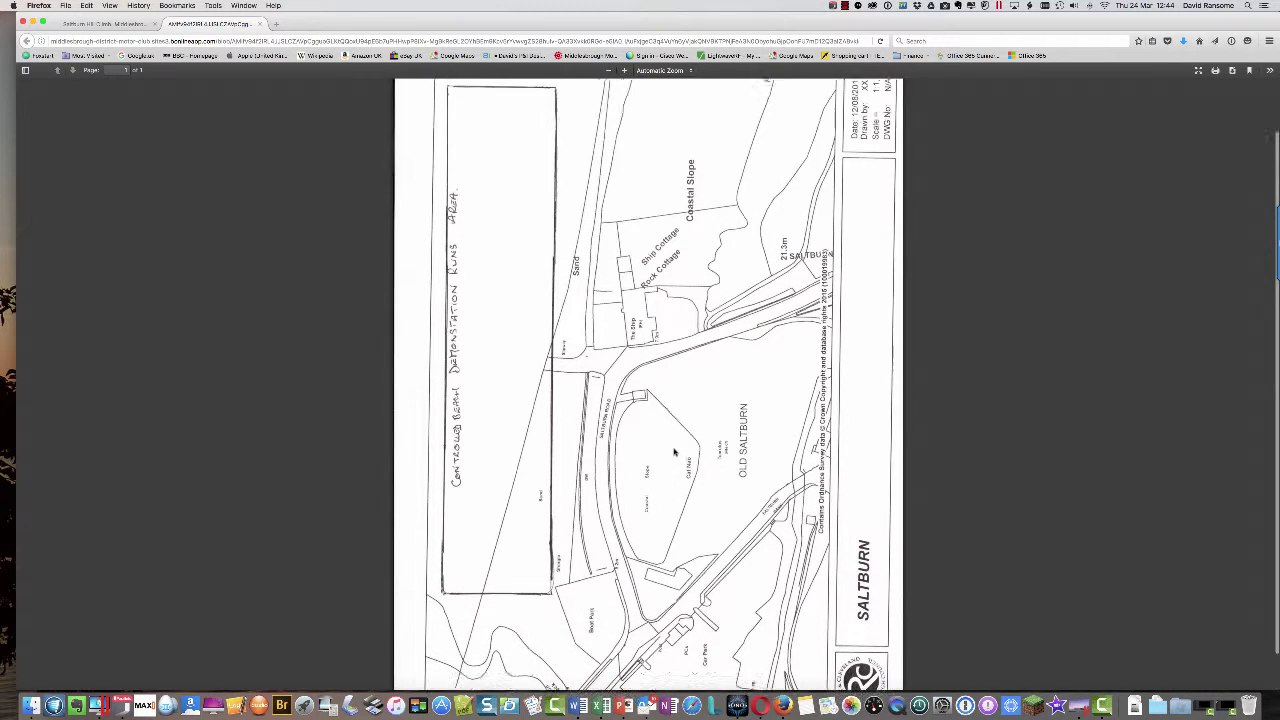
{"action": "scroll", "coordinate": [674, 452], "scroll_direction": "down", "scroll_amount": 2}
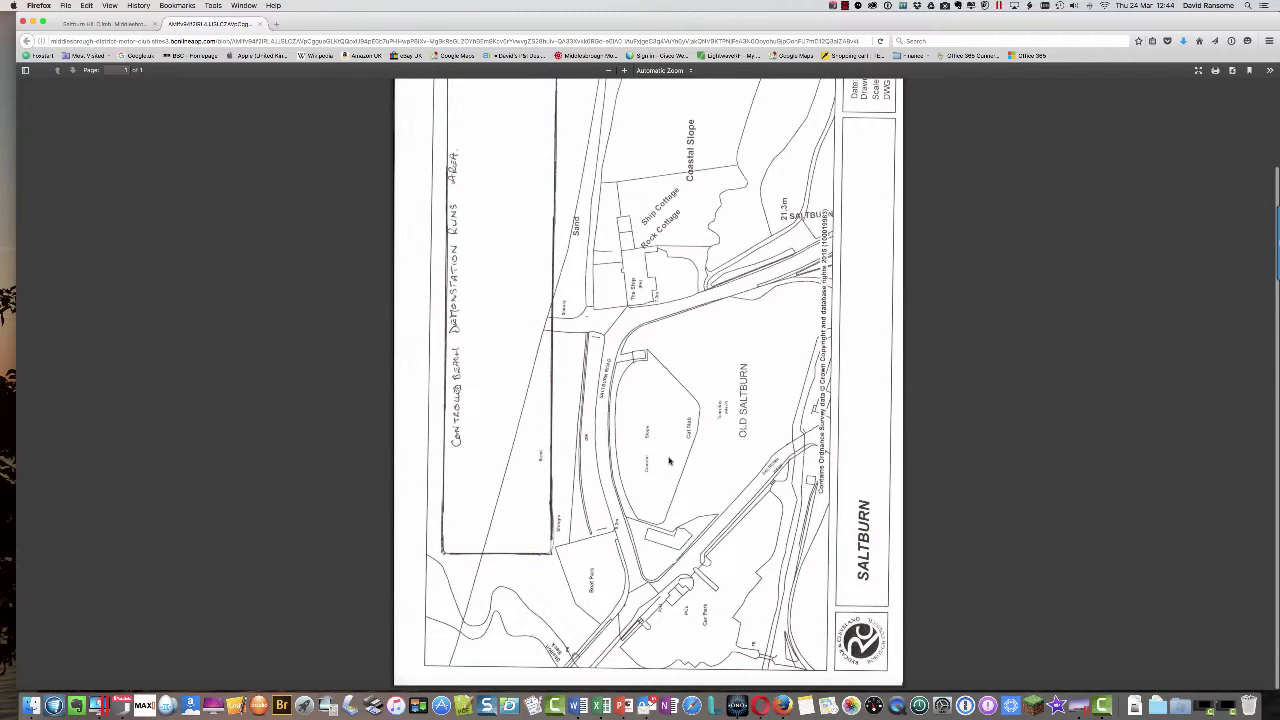
{"action": "scroll", "coordinate": [670, 460], "scroll_direction": "up", "scroll_amount": 4}
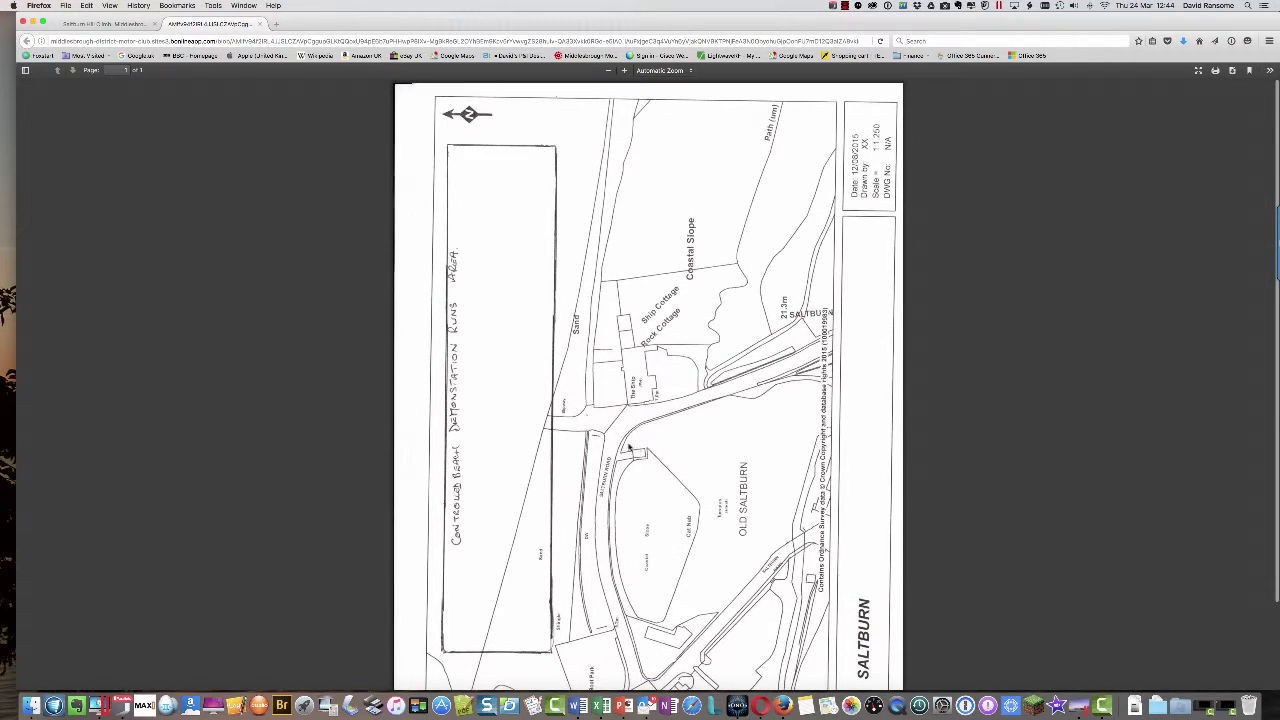
{"action": "scroll", "coordinate": [632, 450], "scroll_direction": "down", "scroll_amount": 4}
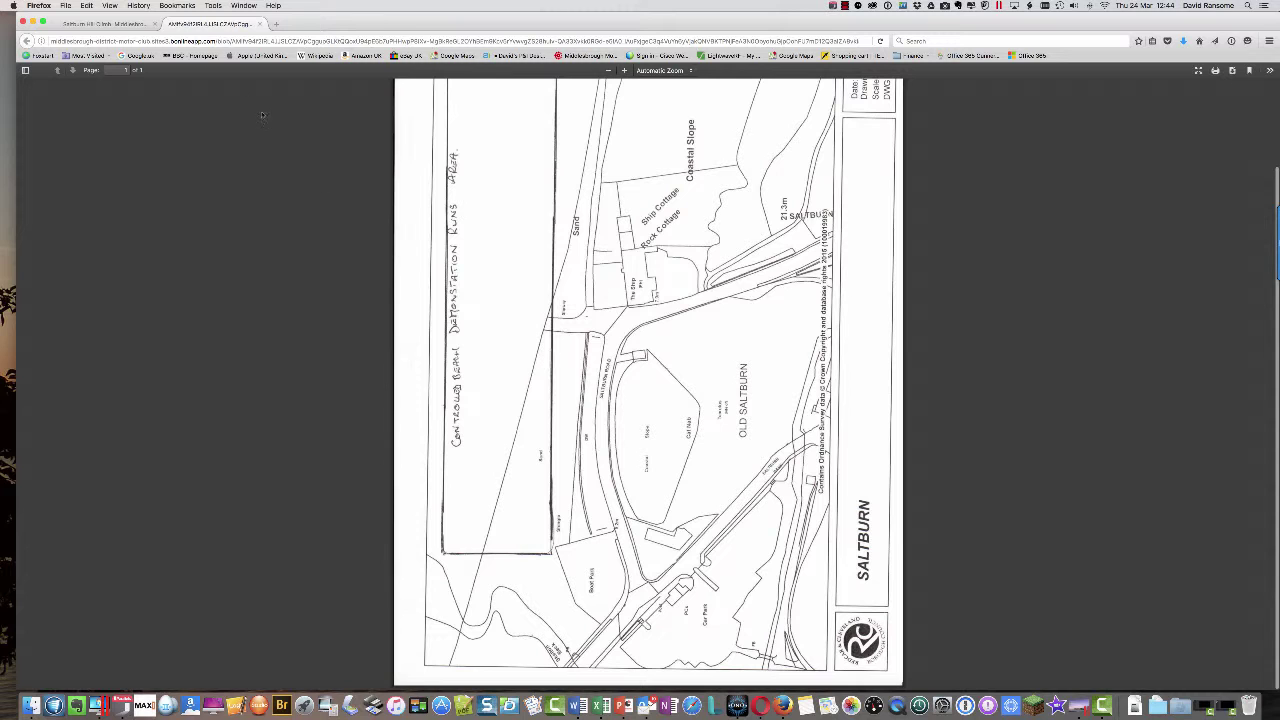
{"action": "left_click", "coordinate": [99, 24]}
{"action": "left_click", "coordinate": [196, 25]}
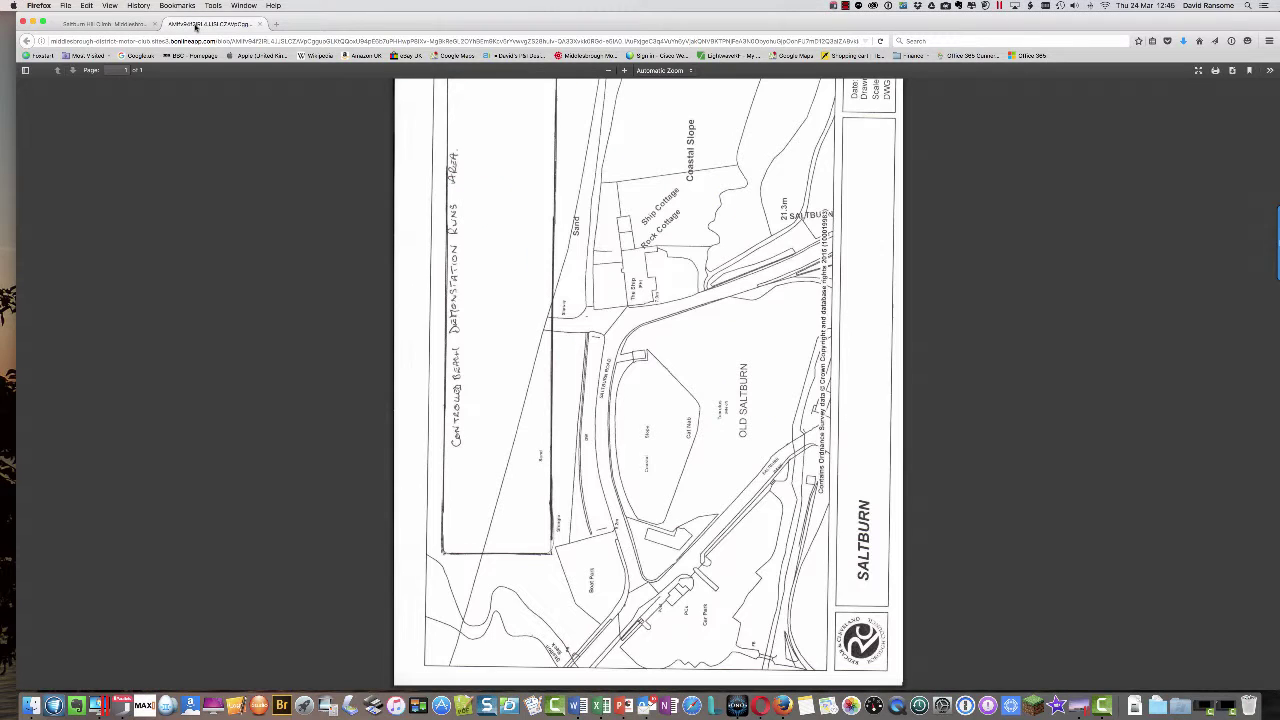
{"action": "left_click", "coordinate": [128, 27]}
{"action": "left_click", "coordinate": [237, 30]}
{"action": "left_click", "coordinate": [261, 24]}
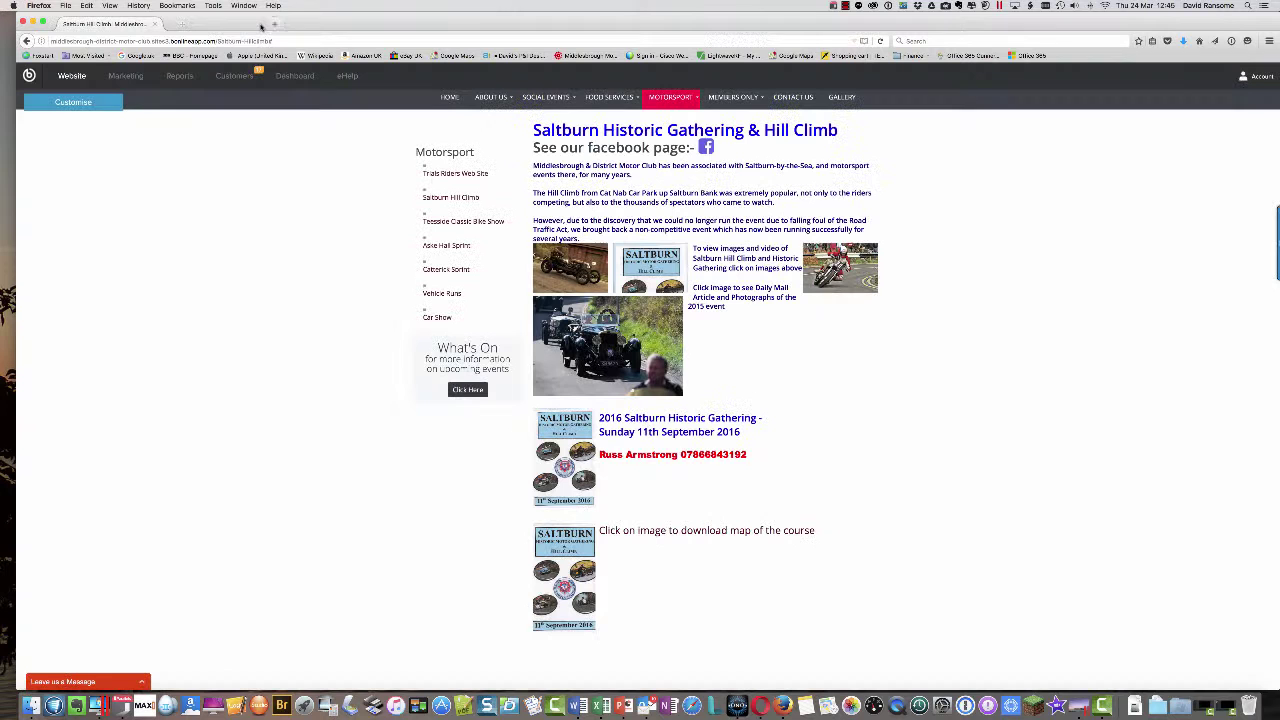
{"action": "scroll", "coordinate": [834, 500], "scroll_direction": "down", "scroll_amount": 2}
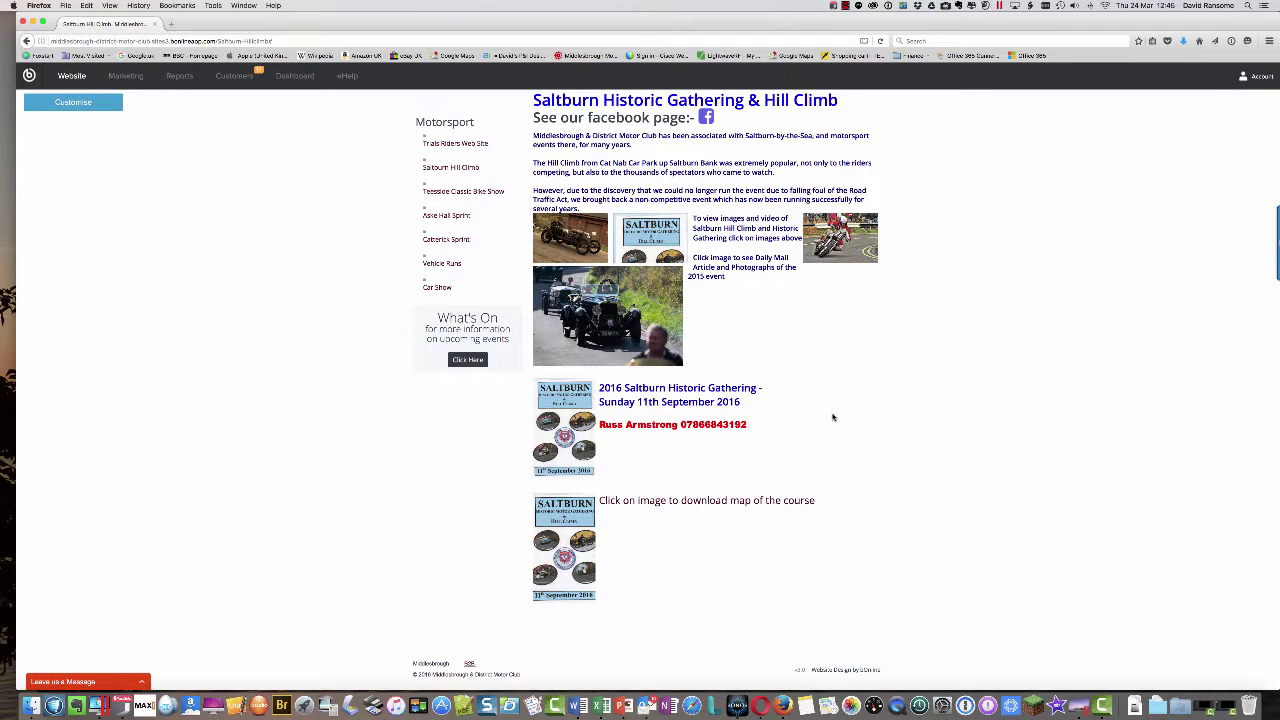
{"action": "scroll", "coordinate": [832, 417], "scroll_direction": "up", "scroll_amount": 1}
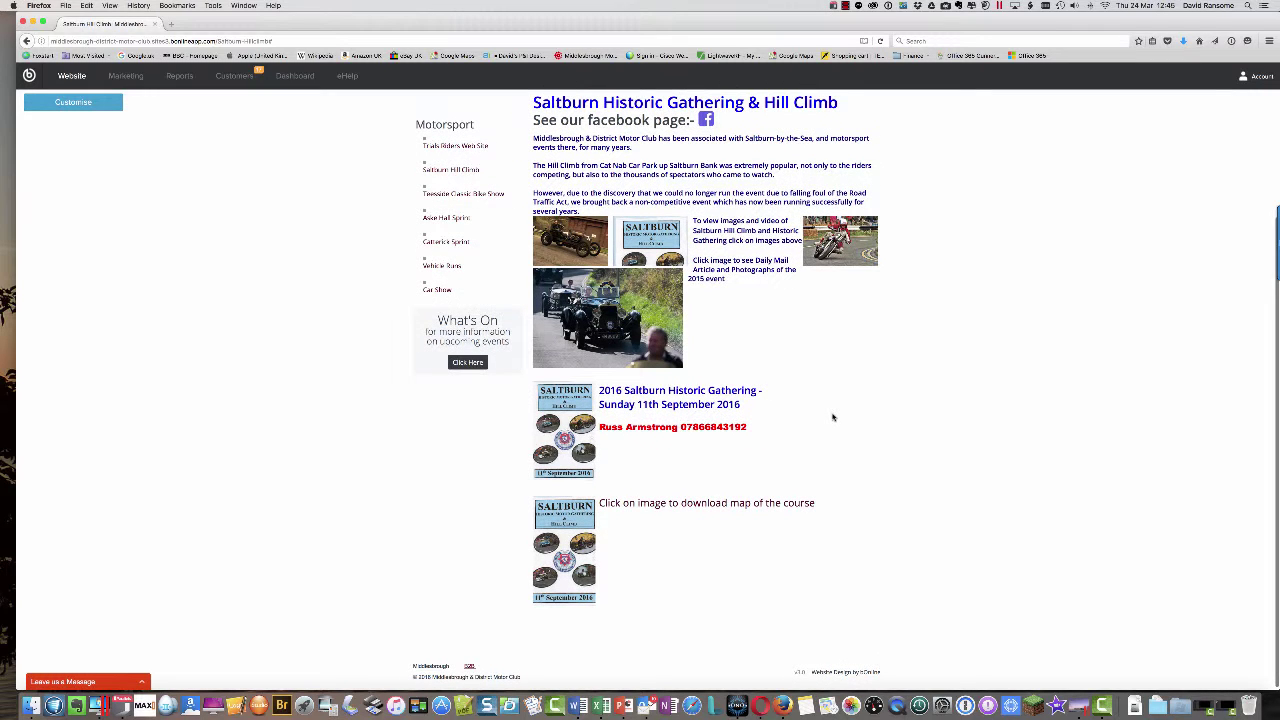
- In Edit Content mode, drag the course-map block above the 2016 Gathering flyer and save
{"action": "left_click", "coordinate": [67, 104]}
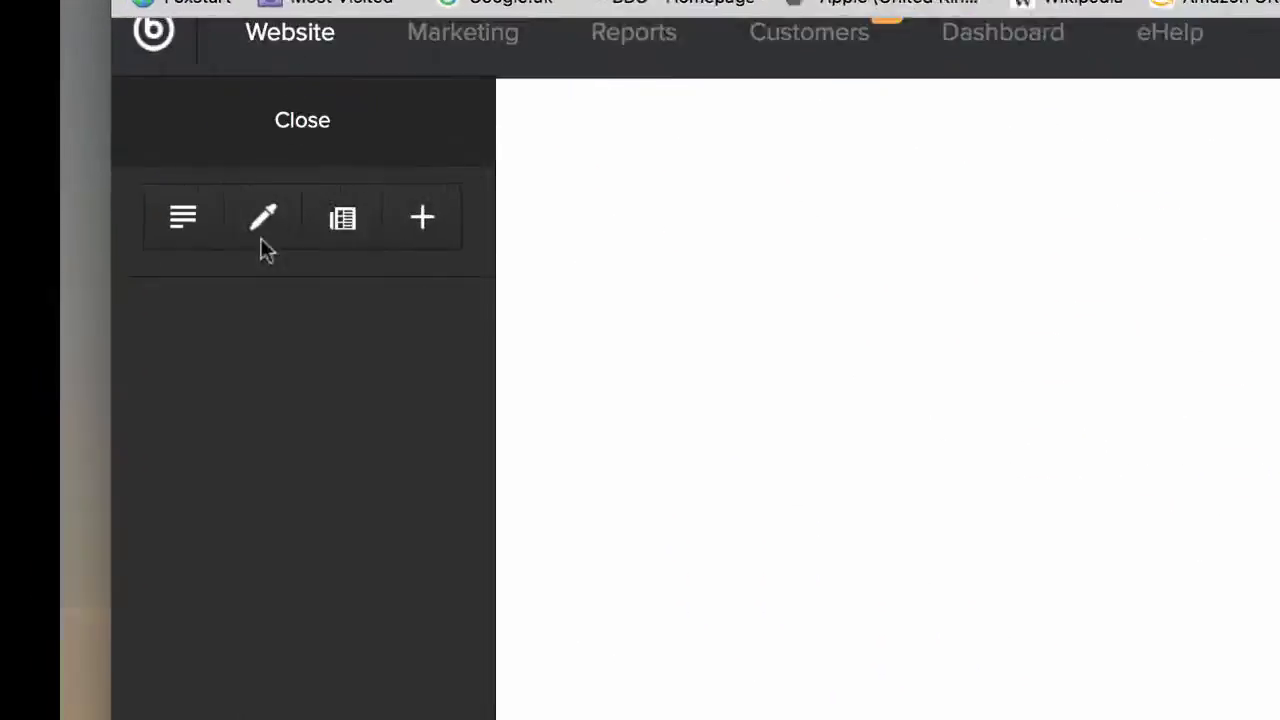
{"action": "left_click", "coordinate": [184, 221]}
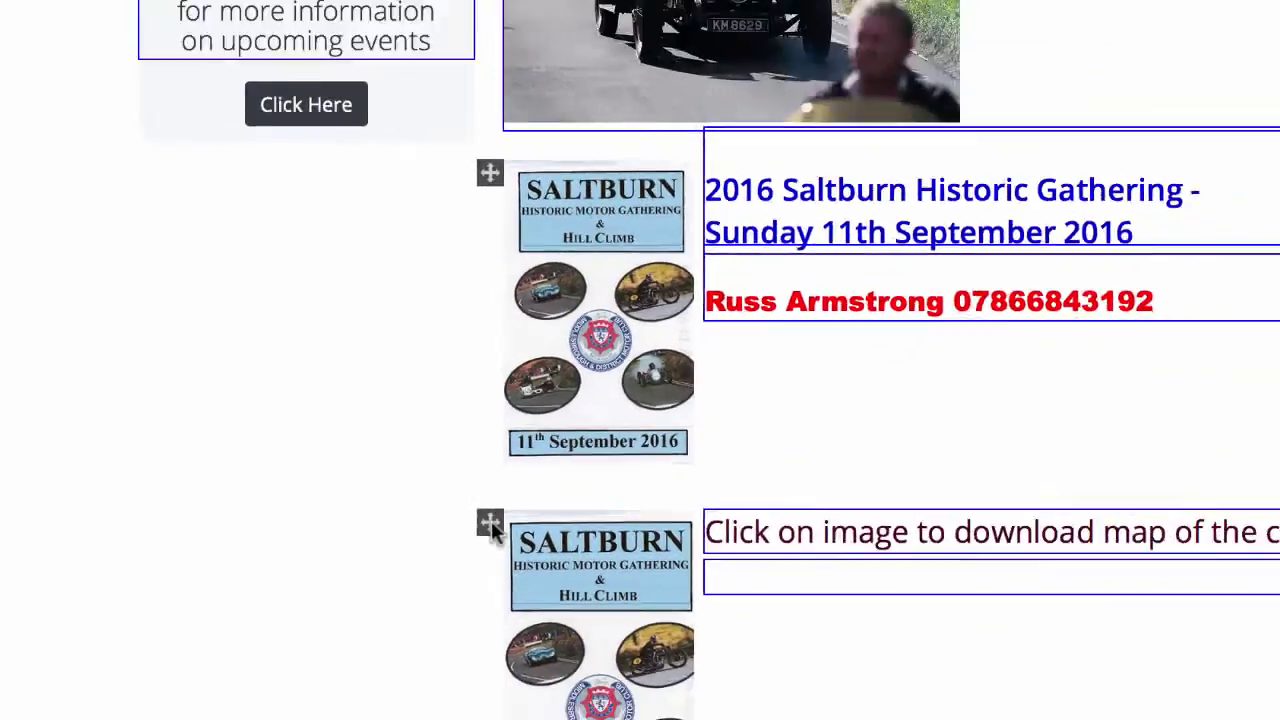
{"action": "left_click_drag", "start_coordinate": [491, 520], "coordinate": [474, 377]}
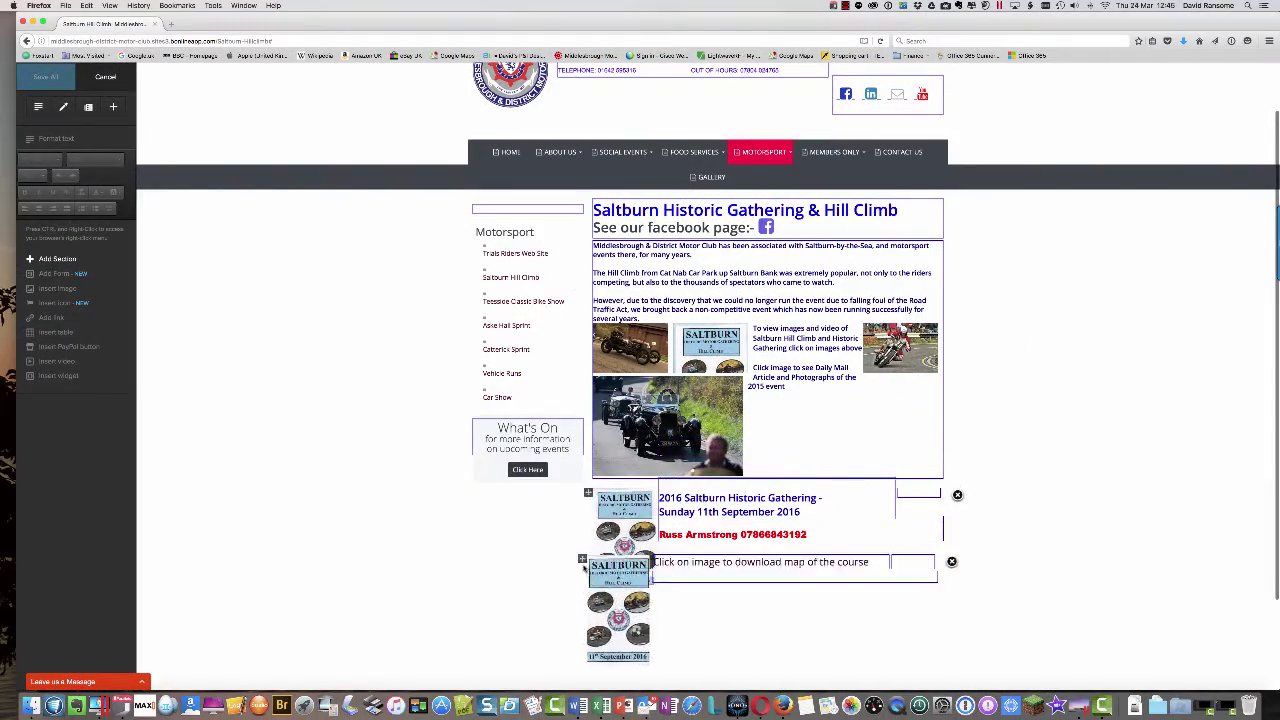
{"action": "mouse_move", "coordinate": [583, 560]}
{"action": "left_mouse_down"}
{"action": "mouse_move", "coordinate": [587, 676]}
{"action": "mouse_move", "coordinate": [589, 515]}
{"action": "mouse_move", "coordinate": [590, 543]}
{"action": "left_mouse_up"}
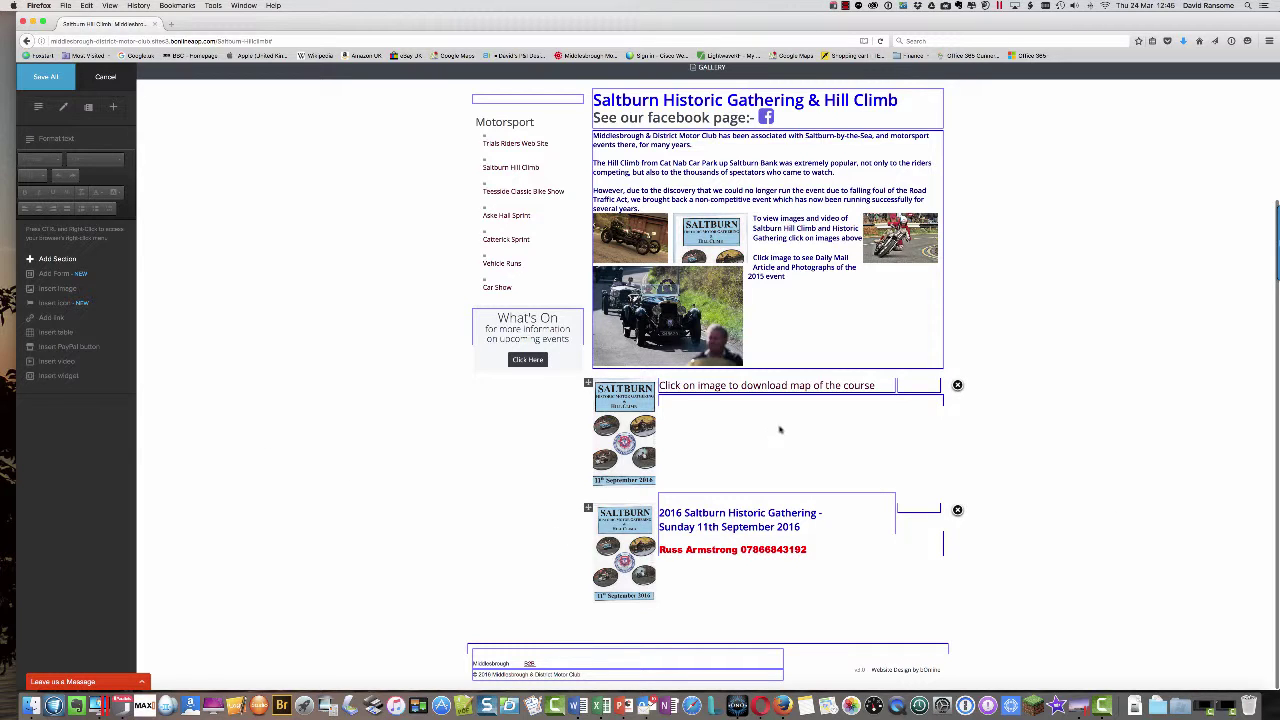
{"action": "left_click", "coordinate": [53, 79]}
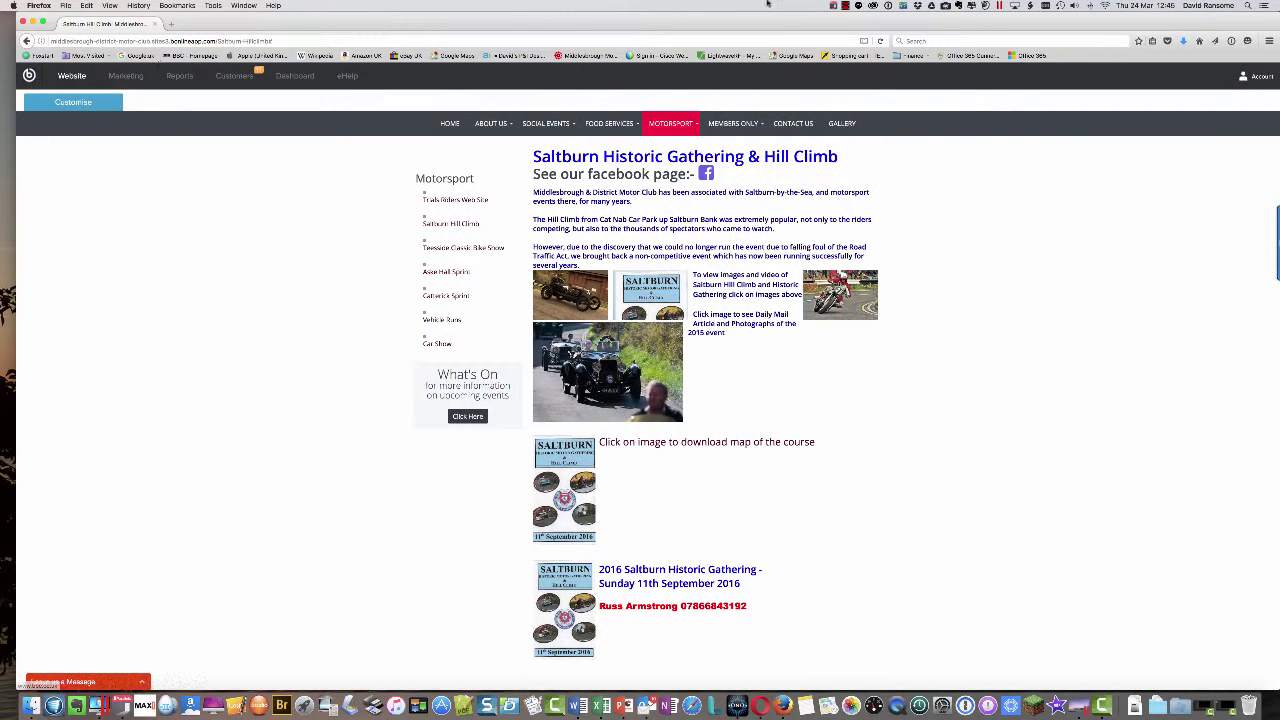
- Bring Firefox back to the front and click Customise on the Saltburn page
{"action": "left_click", "coordinate": [845, 6]}
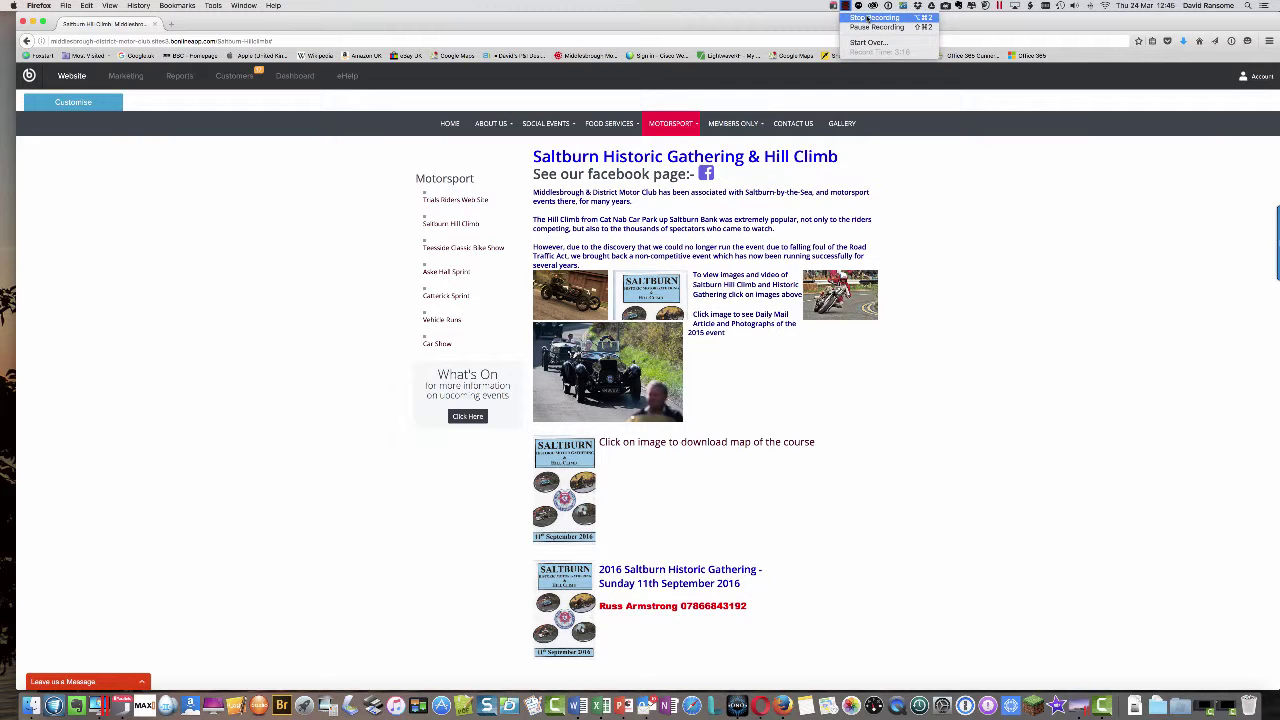
{"action": "left_click", "coordinate": [866, 18]}
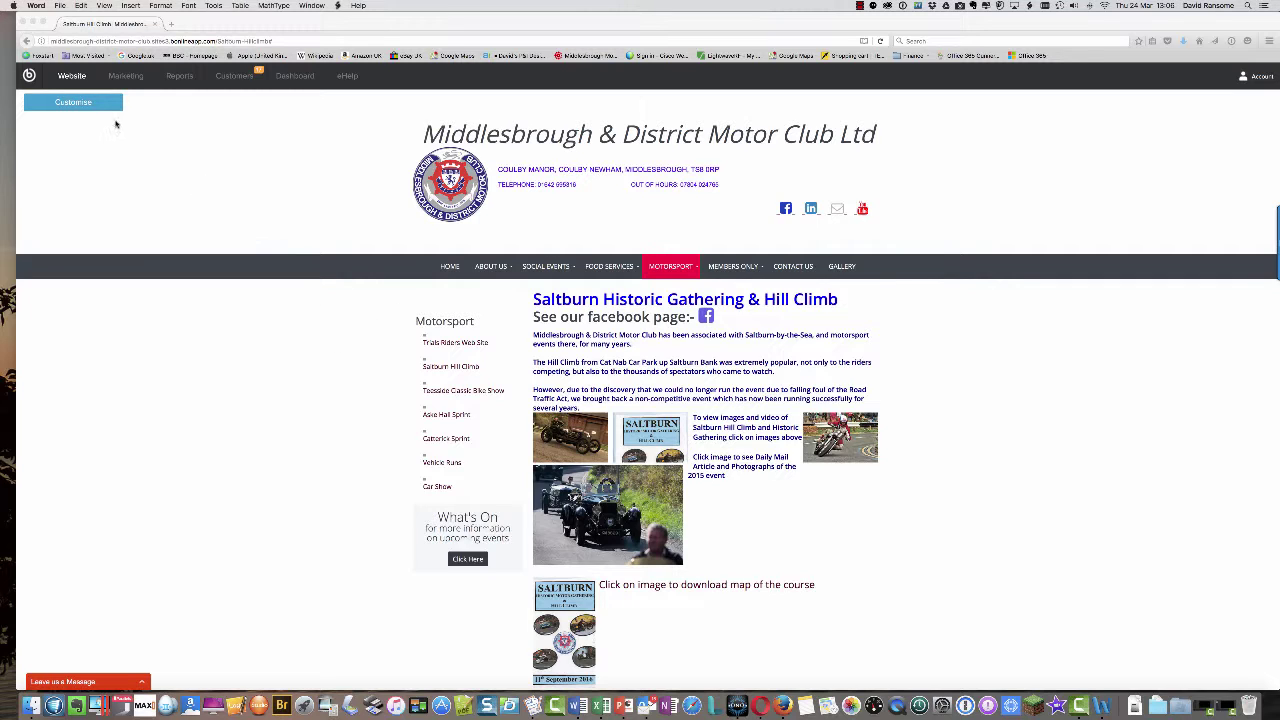
{"action": "left_click", "coordinate": [68, 103]}
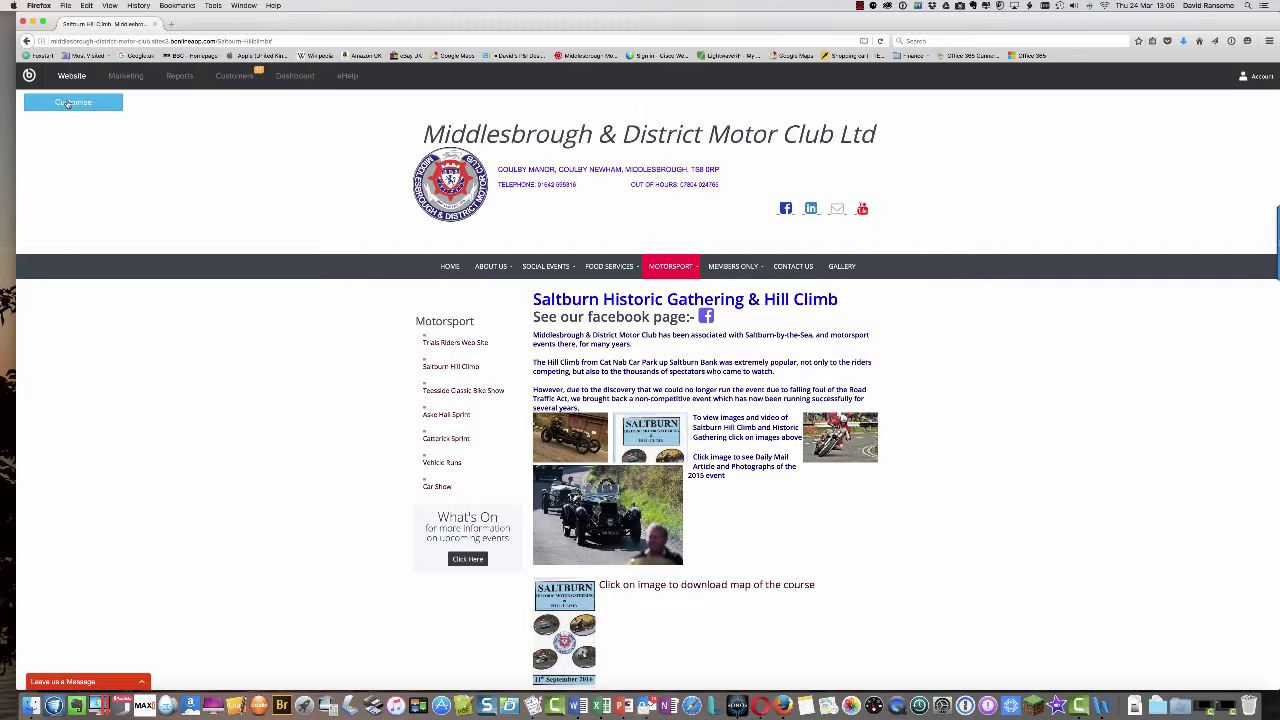
{"action": "left_click", "coordinate": [70, 103]}
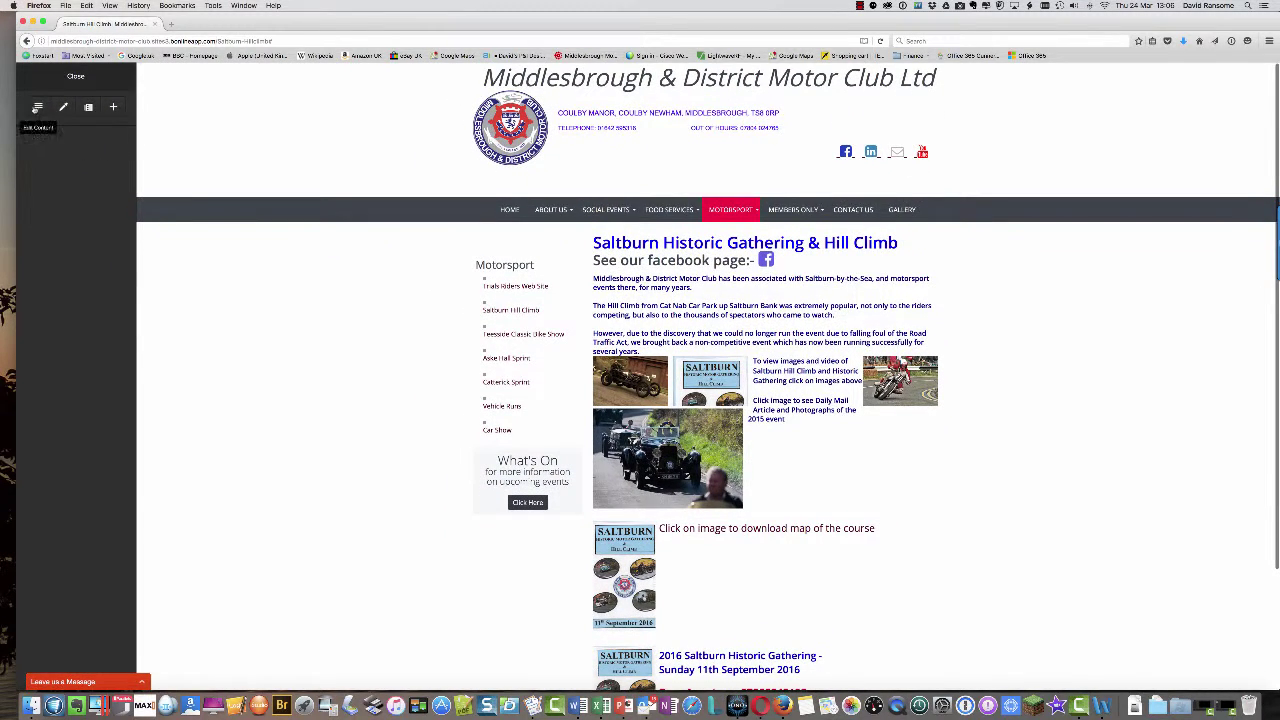
- Enter Edit Content mode and review the map image's 'When this image is clicked' options
{"action": "left_click", "coordinate": [38, 107]}
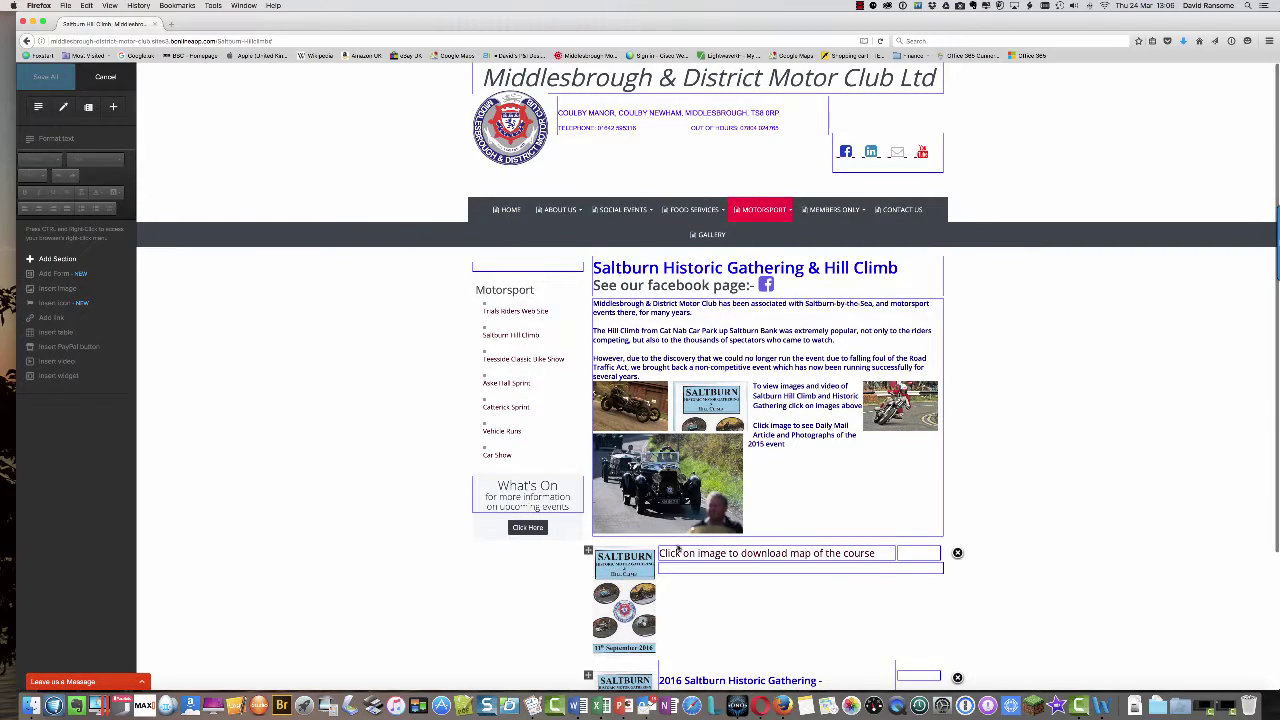
{"action": "scroll", "coordinate": [670, 606], "scroll_direction": "down", "scroll_amount": 4}
{"action": "left_click", "coordinate": [609, 515]}
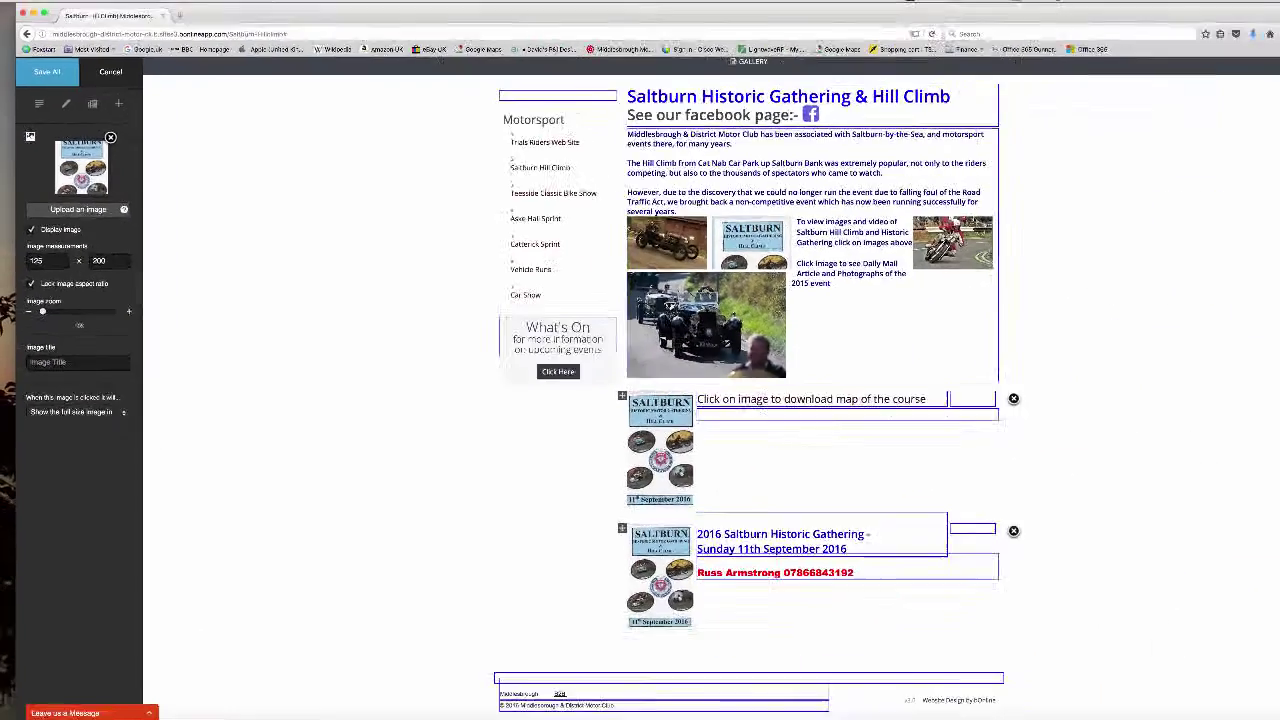
{"action": "left_click", "coordinate": [113, 399]}
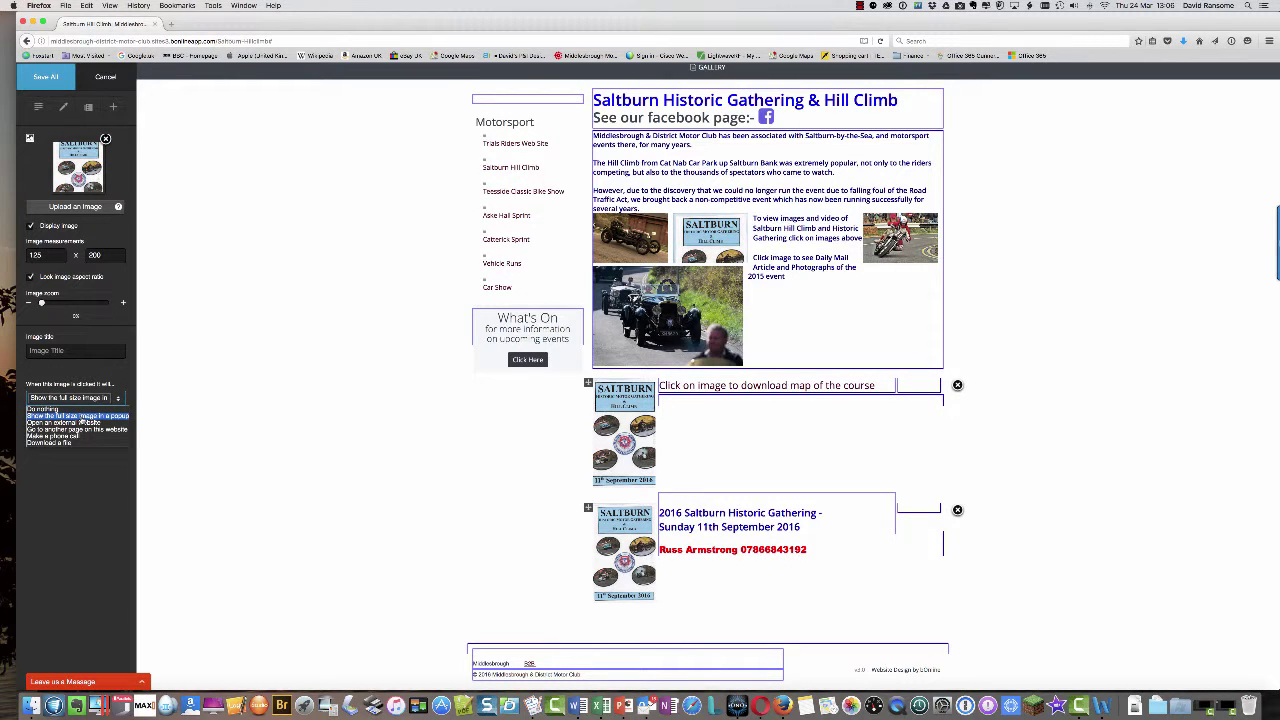
{"action": "left_click", "coordinate": [860, 7]}
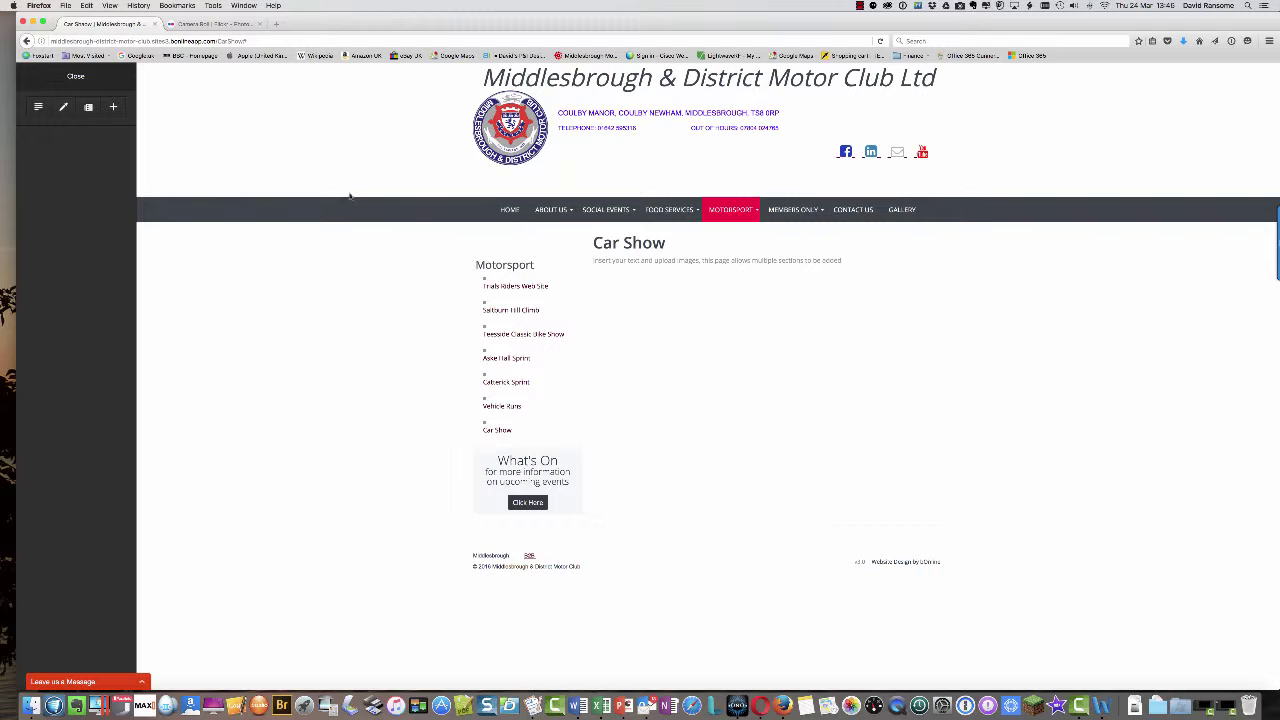
- Add a blank section to the Car Show page and start uploading its image from Desktop
{"action": "left_click", "coordinate": [38, 106]}
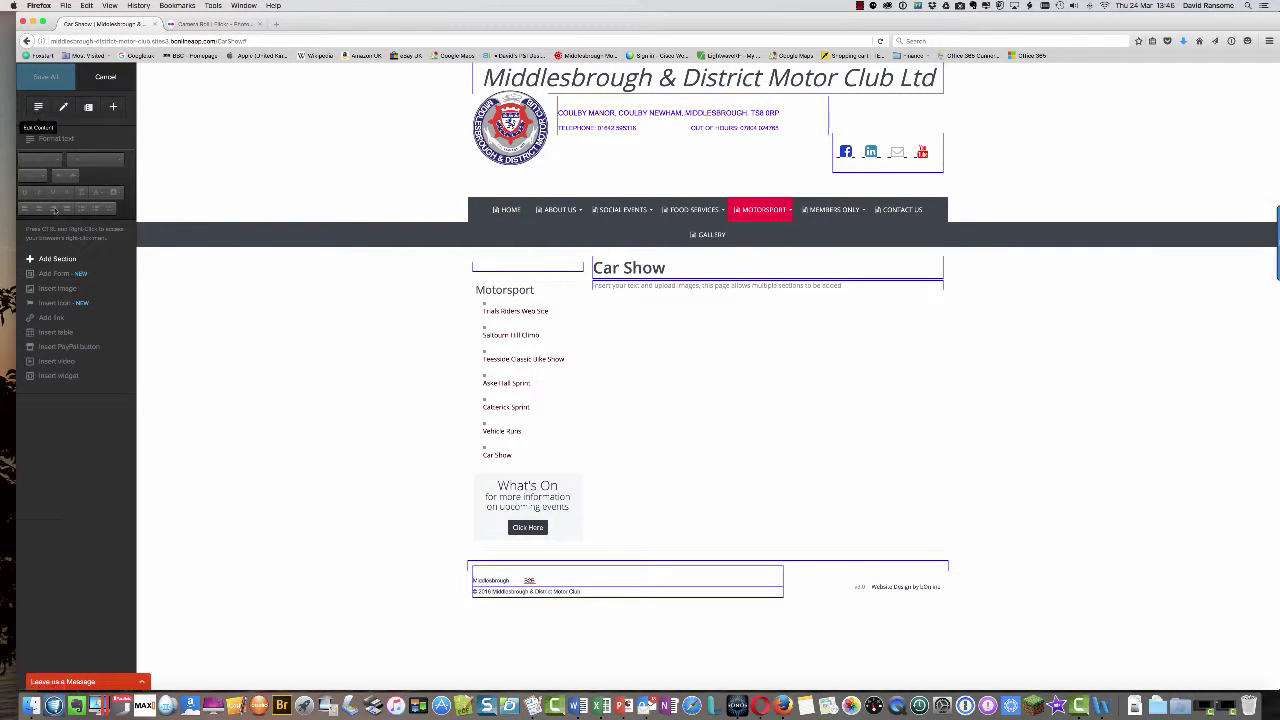
{"action": "left_click", "coordinate": [53, 260]}
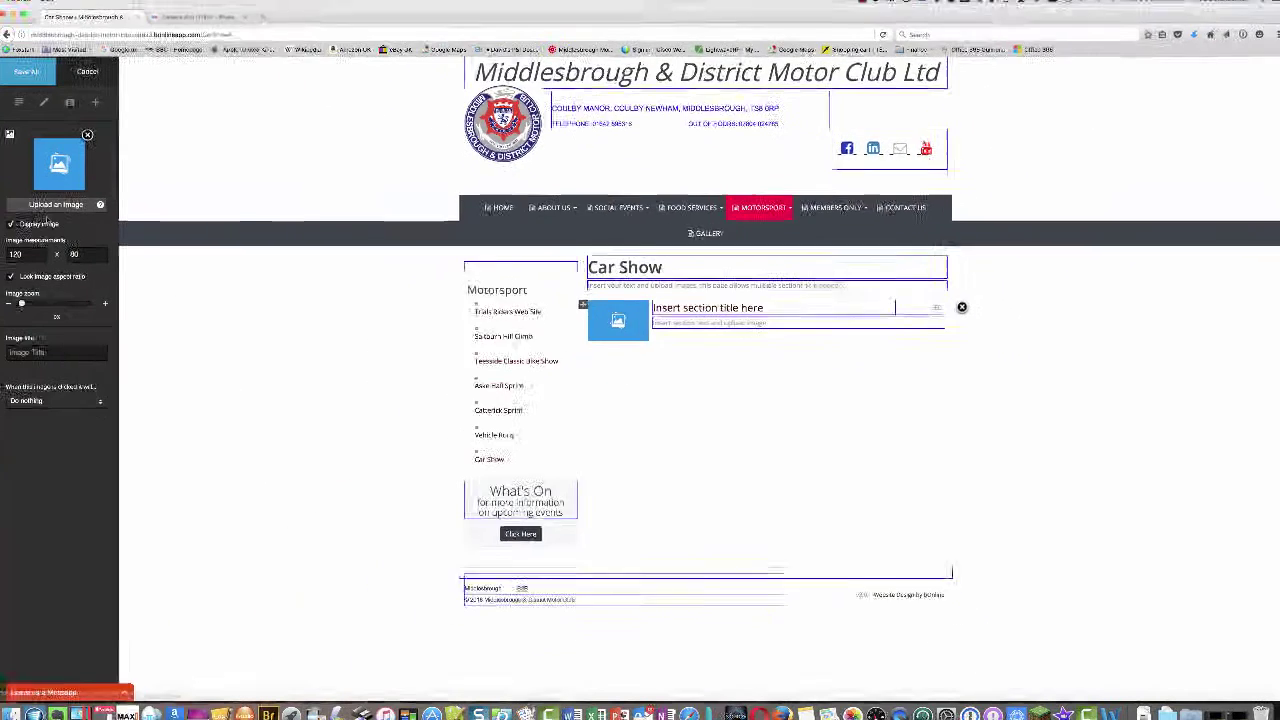
{"action": "left_click", "coordinate": [75, 206]}
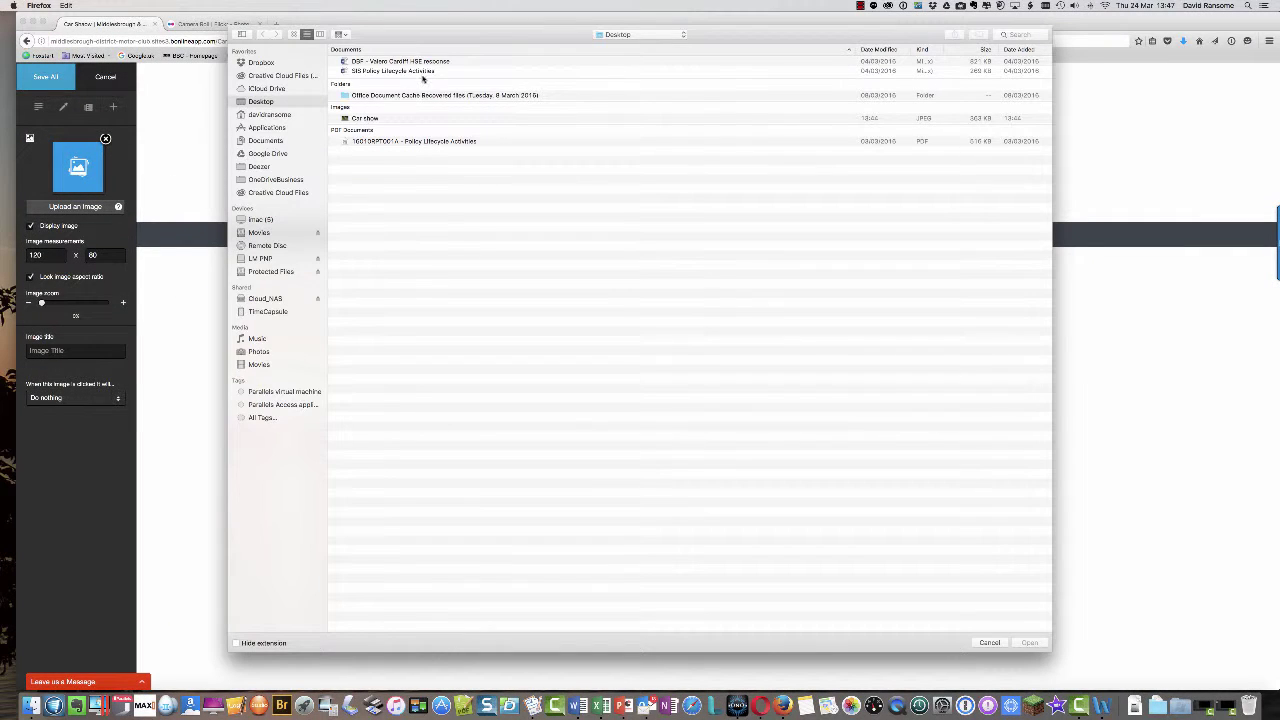
- Upload the 'Car show' JPEG of the red classic car as the new section's picture
{"action": "left_click", "coordinate": [371, 119]}
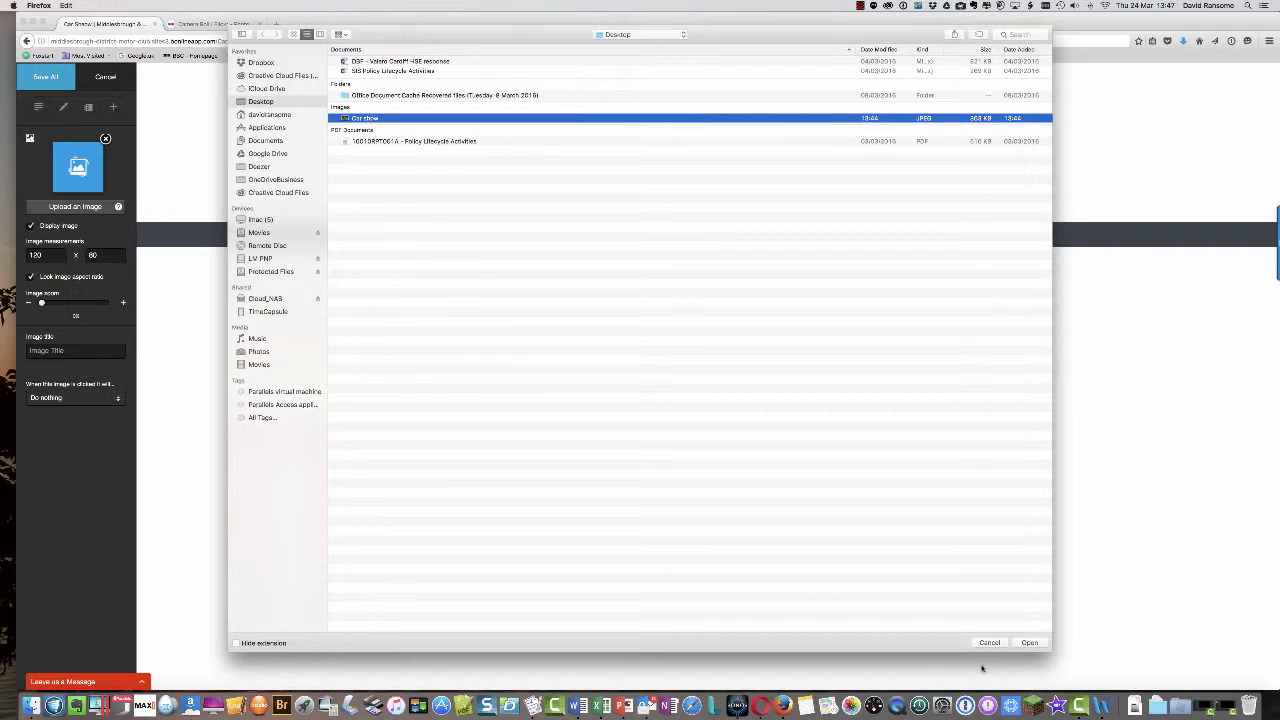
{"action": "left_click", "coordinate": [1030, 643]}
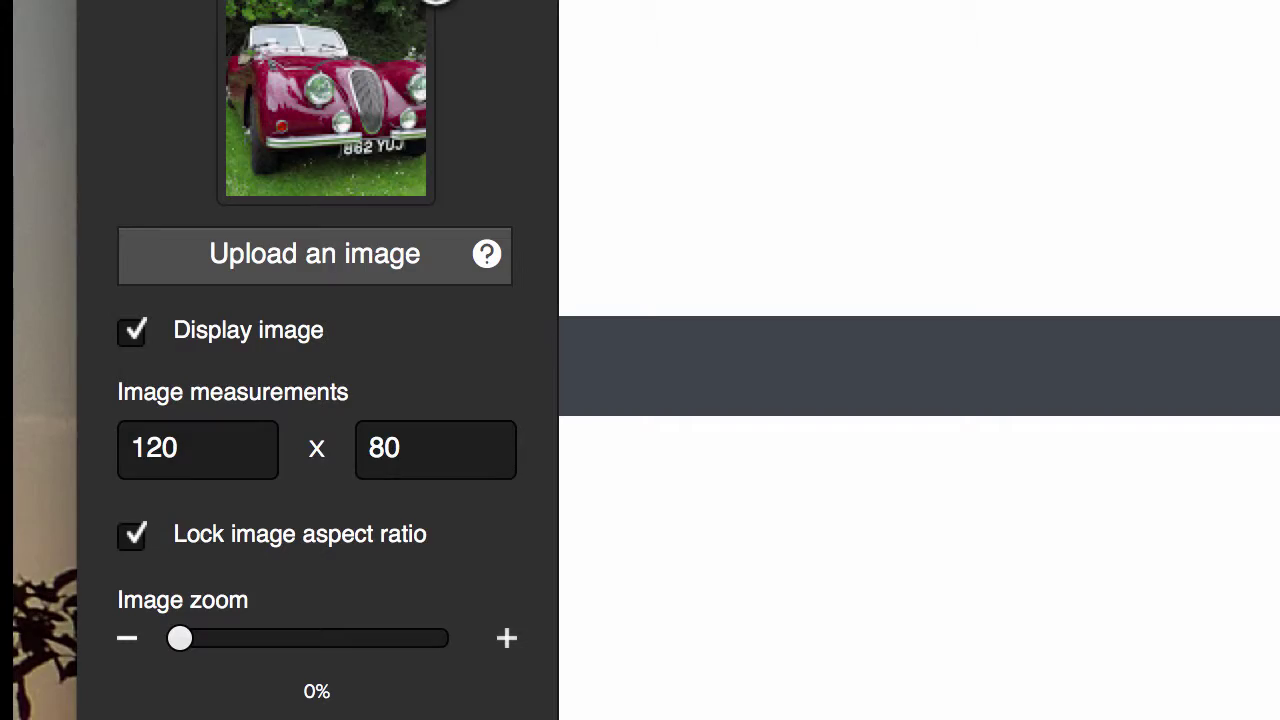
{"action": "left_click", "coordinate": [1013, 371]}
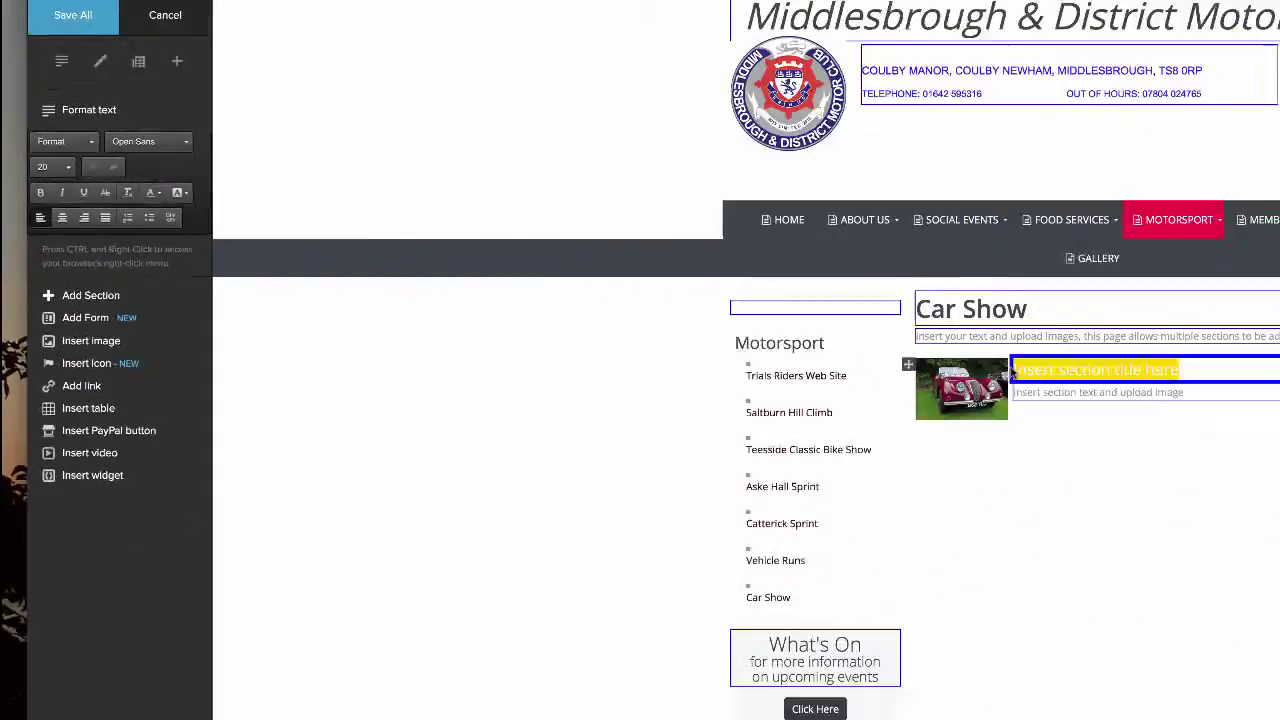
- Title the section 'Car Show Photographs' and replace its placeholder text with '2015 Event'
{"action": "type", "text": "C"}
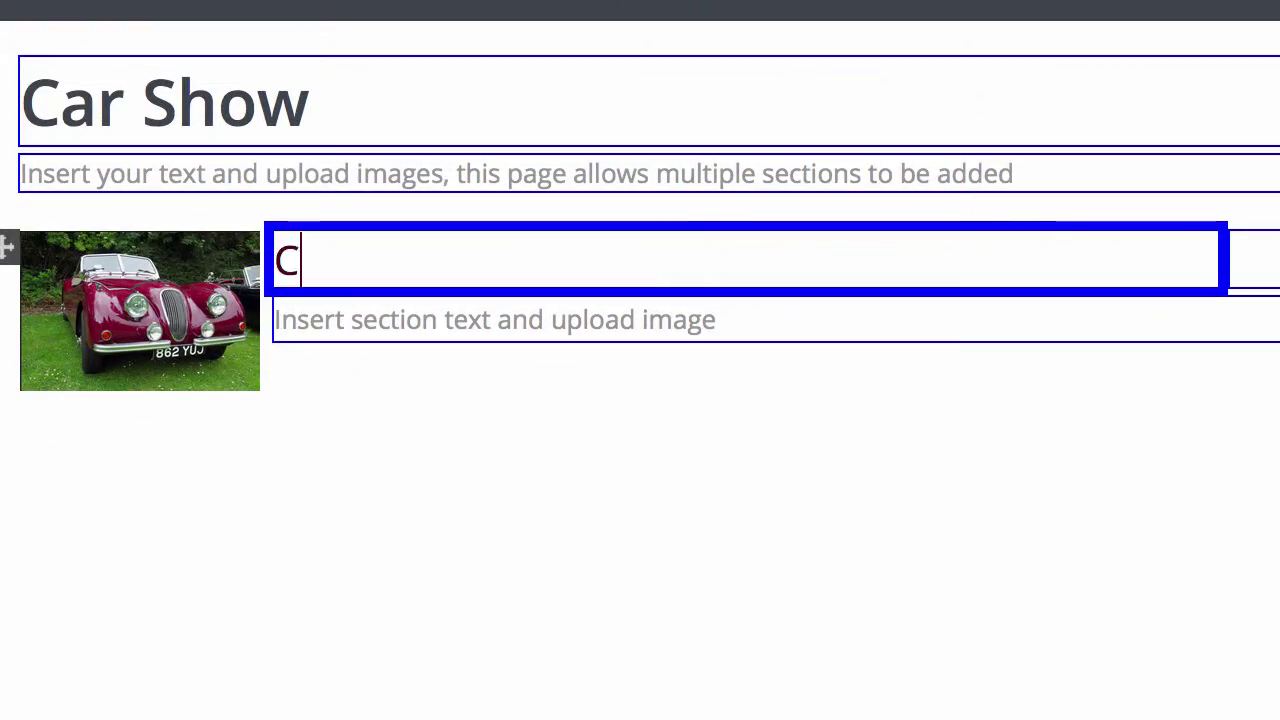
{"action": "type", "text": "ar Sho"}
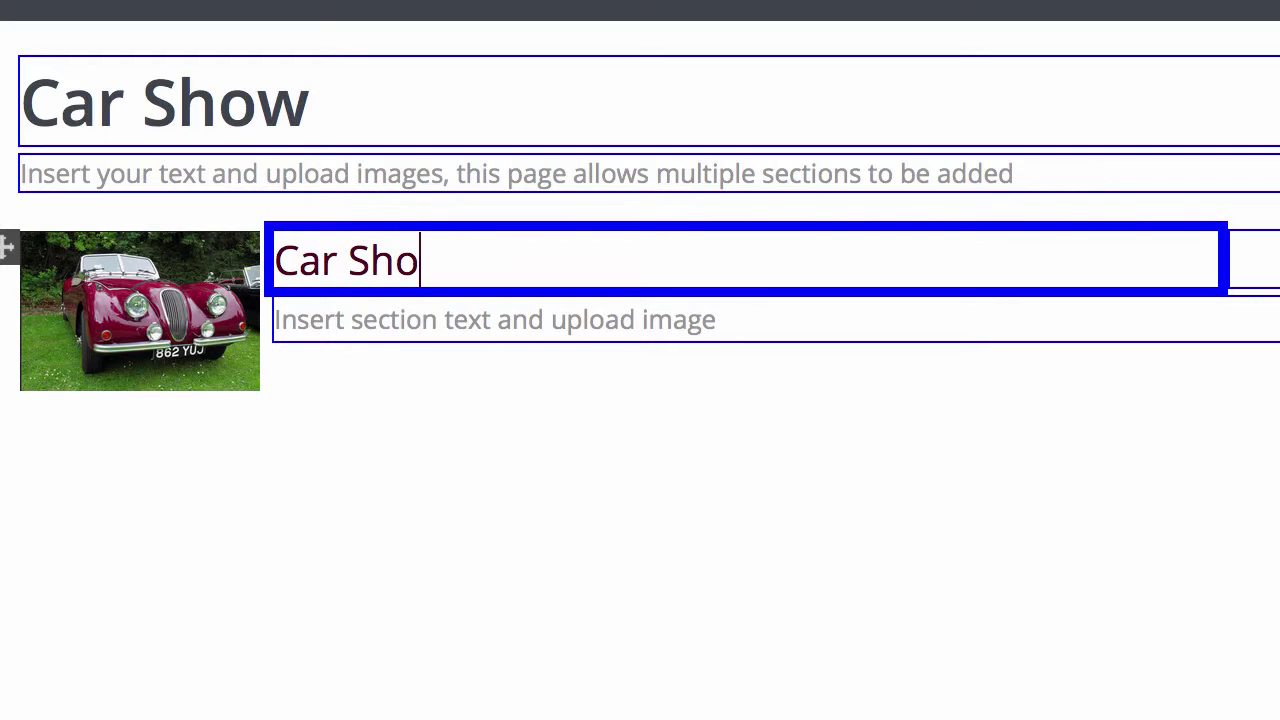
{"action": "type", "text": "w Photog"}
{"action": "type", "text": "raphs"}
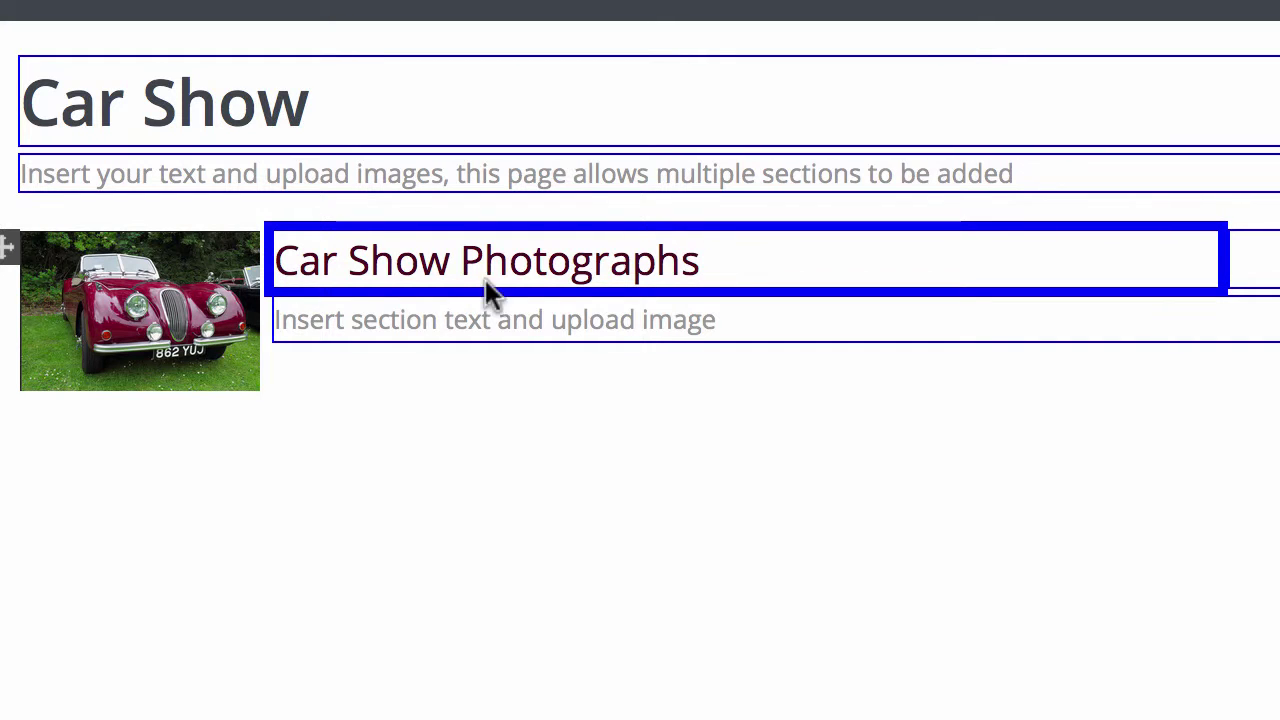
{"action": "left_click", "coordinate": [752, 312]}
{"action": "left_click_drag", "start_coordinate": [746, 316], "coordinate": [205, 298]}
{"action": "type", "text": "2015 Event"}
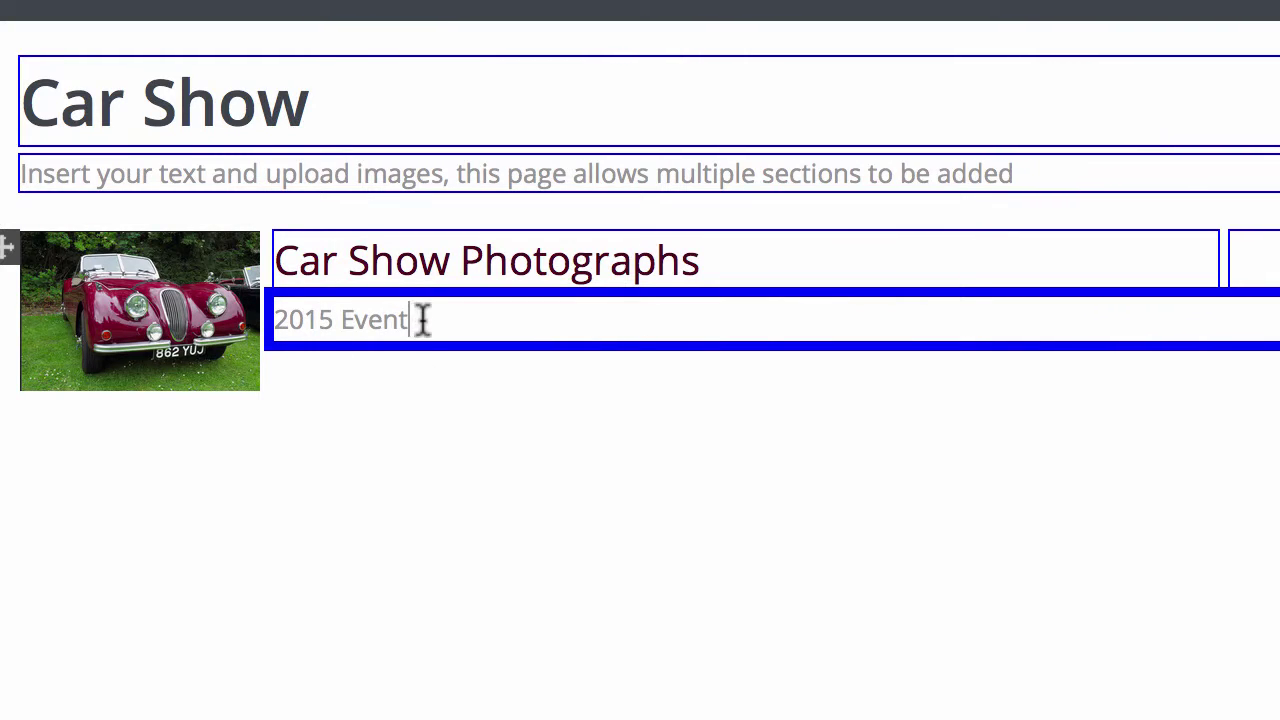
{"action": "left_click_drag", "start_coordinate": [422, 320], "coordinate": [277, 317]}
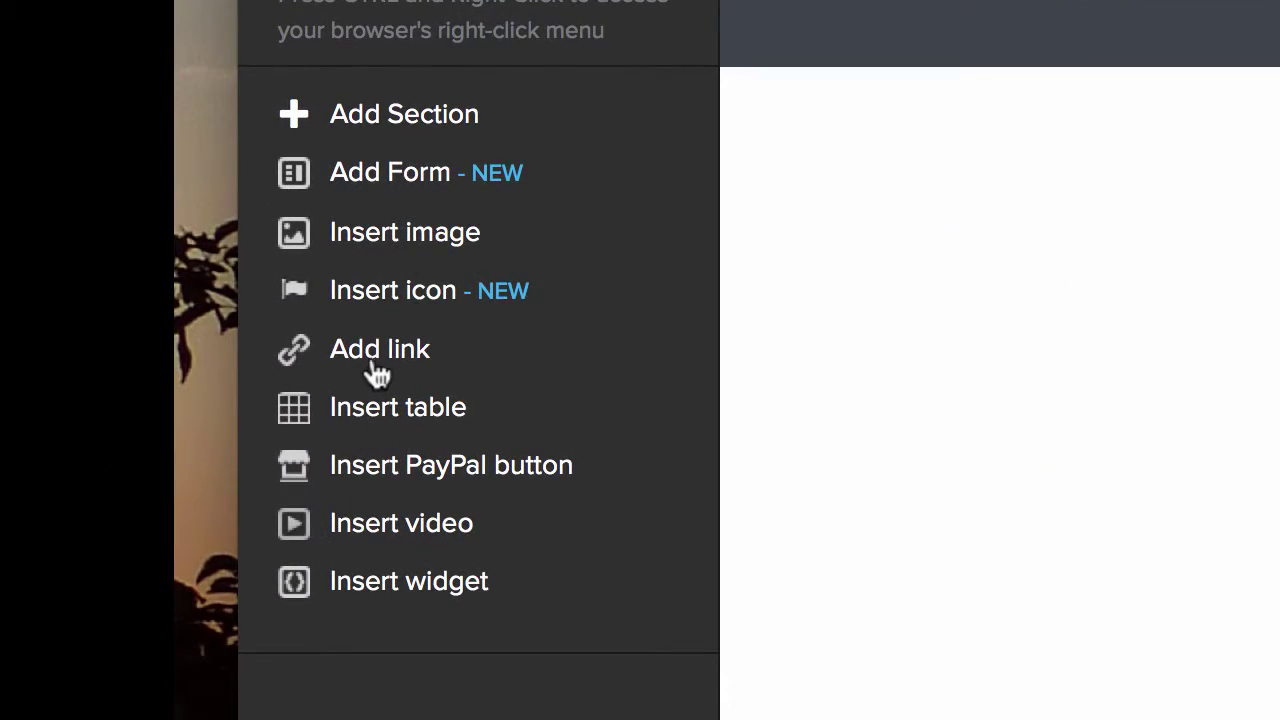
- Add a link on '2015 Event' with target New Window (_blank), its URL still empty
{"action": "left_click", "coordinate": [375, 365]}
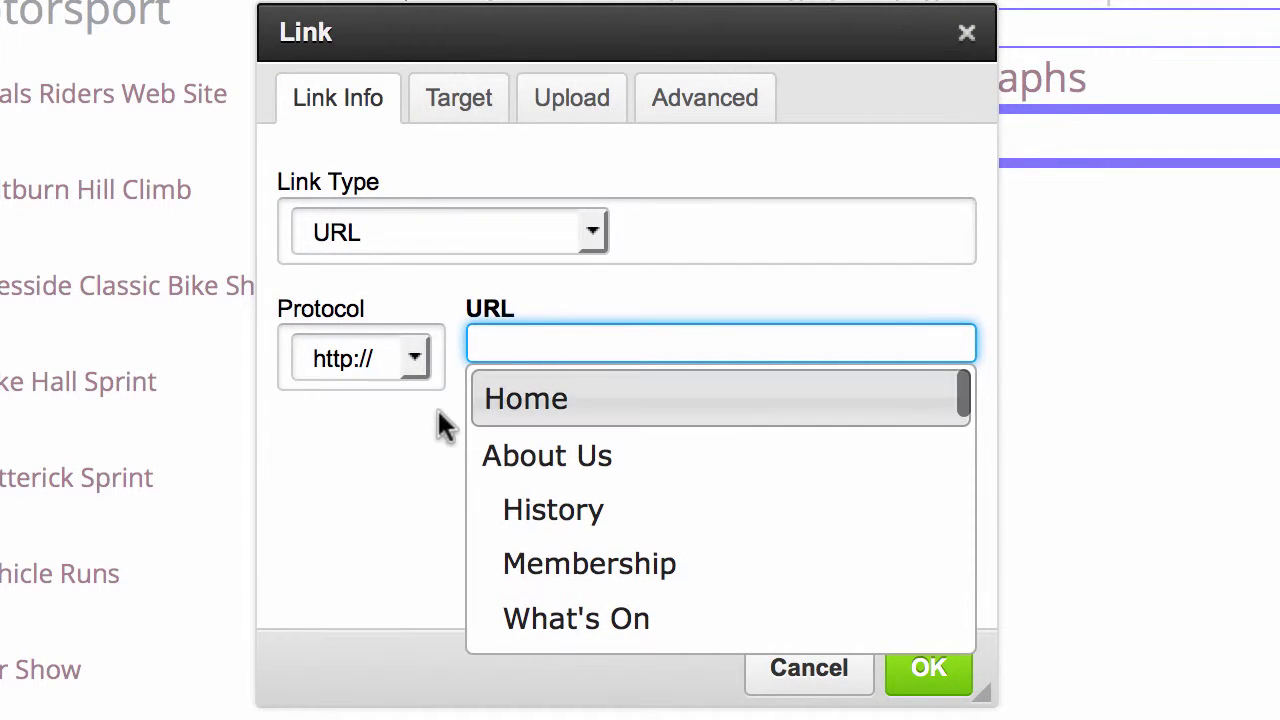
{"action": "left_click", "coordinate": [459, 112]}
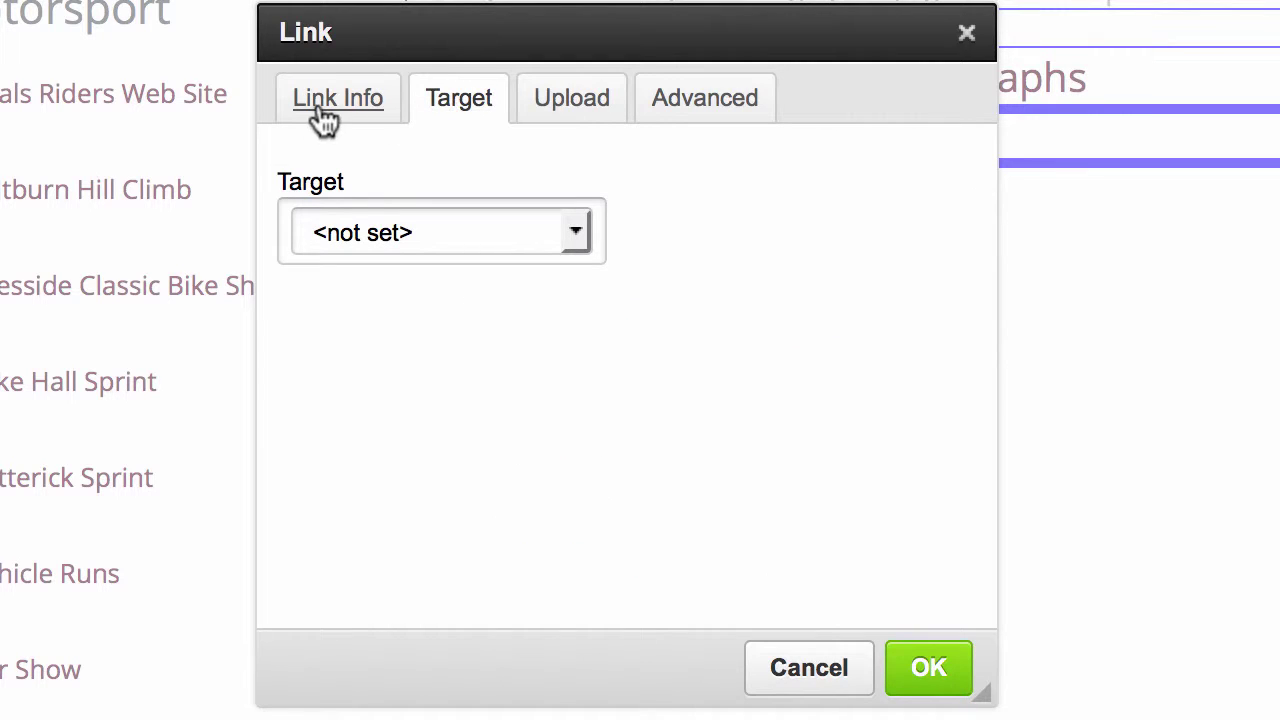
{"action": "left_click", "coordinate": [321, 108]}
{"action": "left_click", "coordinate": [450, 108]}
{"action": "left_click", "coordinate": [574, 234]}
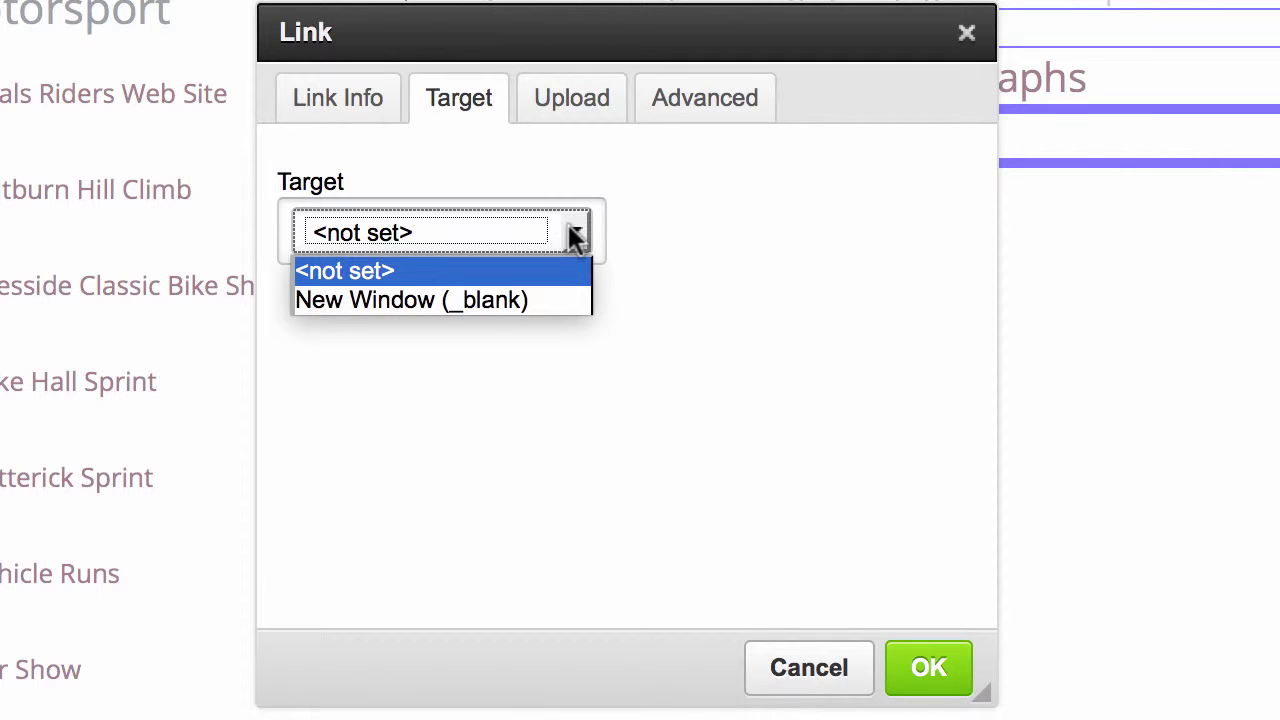
{"action": "left_click", "coordinate": [534, 300]}
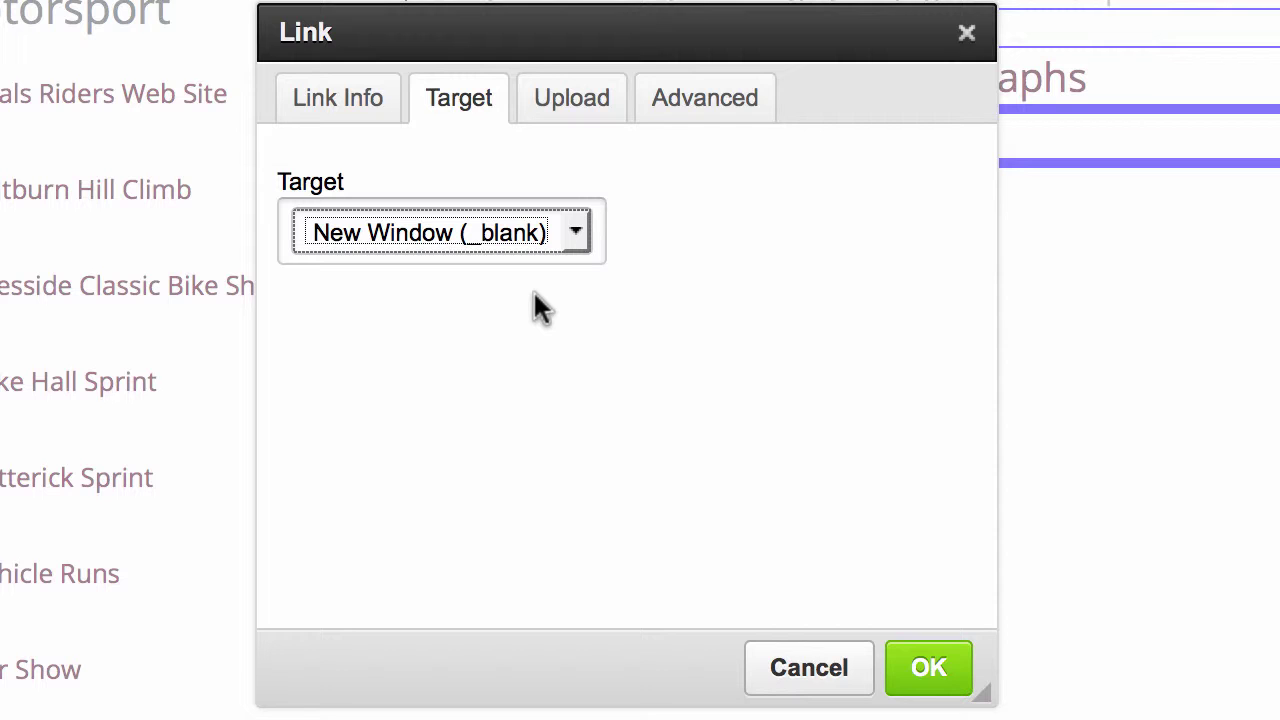
{"action": "left_click", "coordinate": [940, 662]}
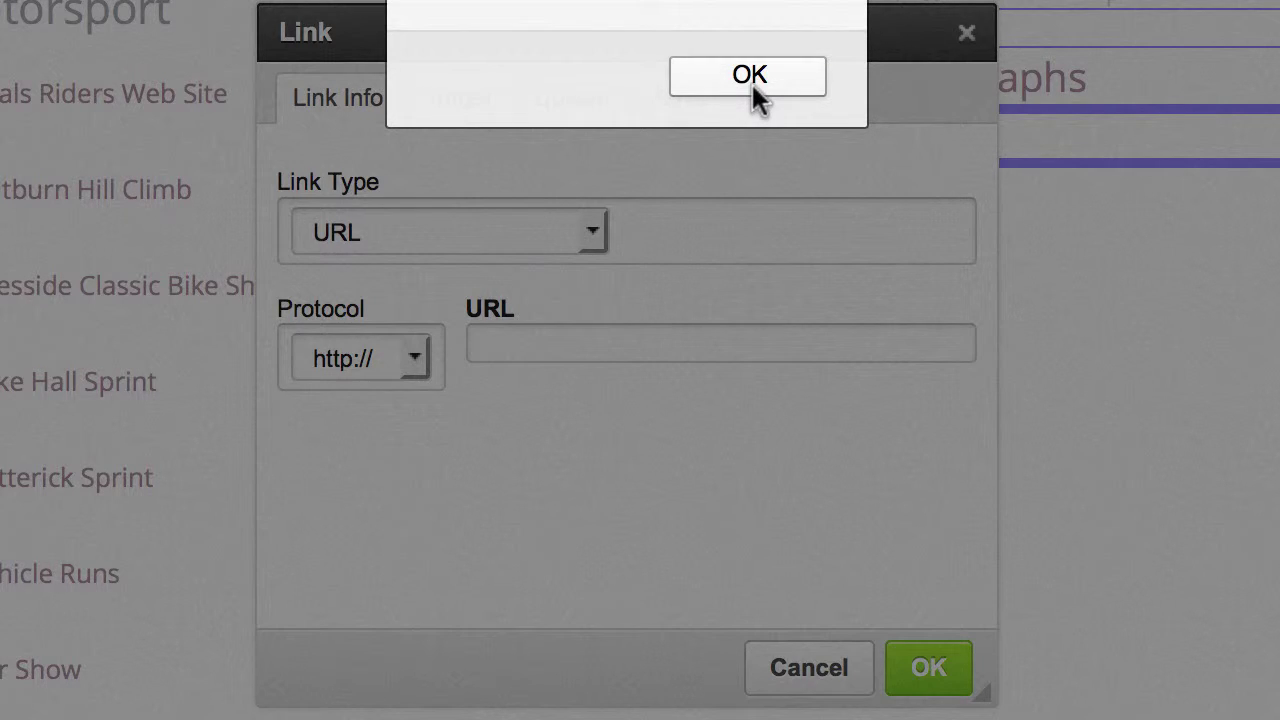
{"action": "left_click", "coordinate": [751, 82]}
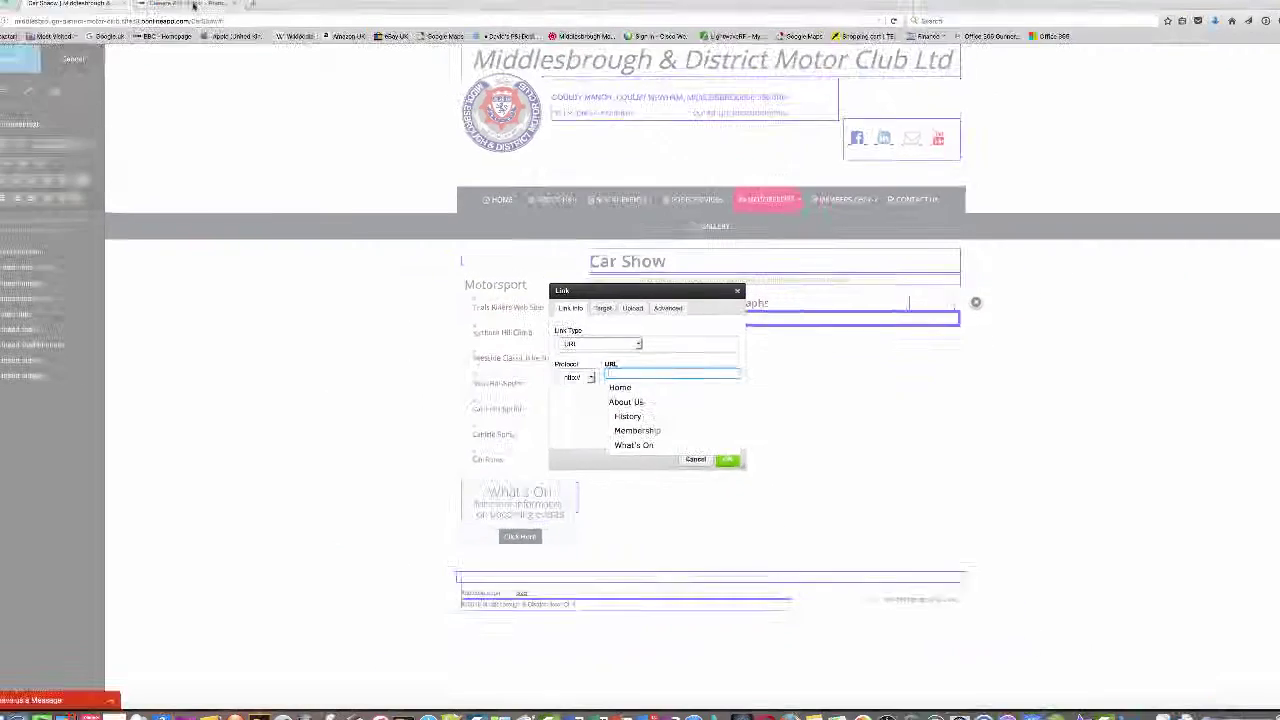
- Copy the Flickr Camera Roll page address and return to the Car Show editor
{"action": "left_click", "coordinate": [219, 24]}
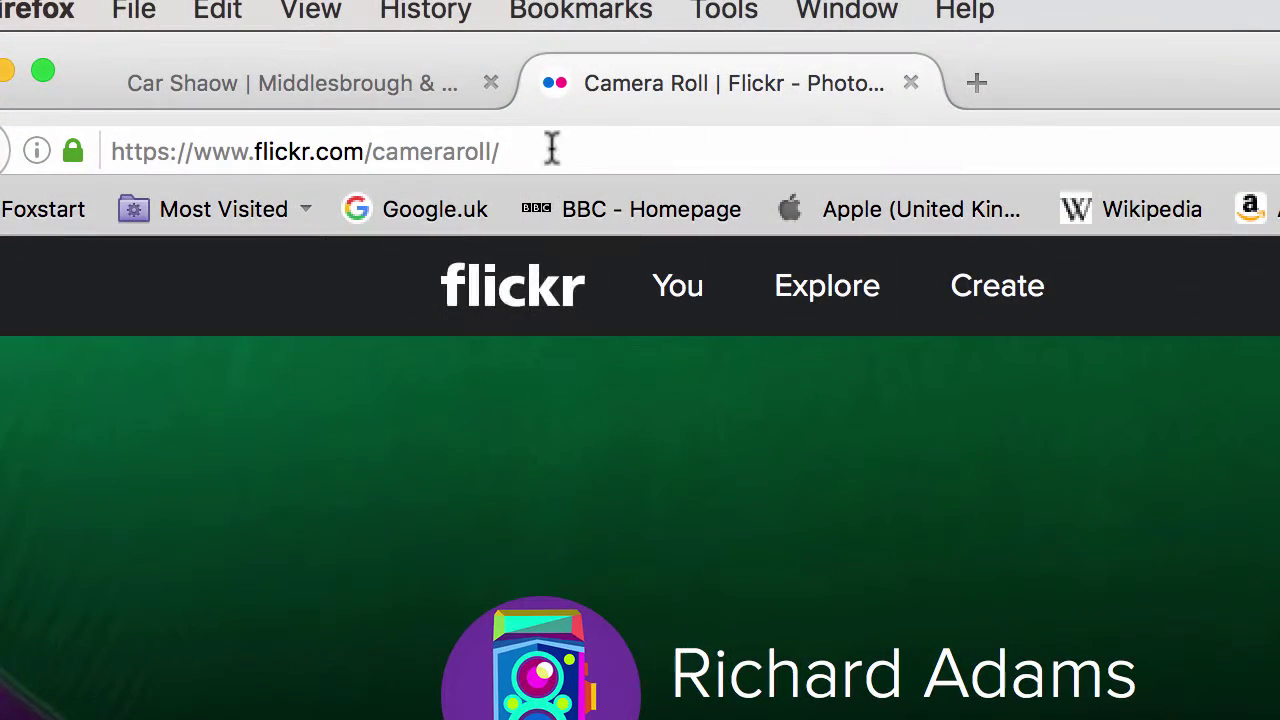
{"action": "left_click", "coordinate": [151, 149]}
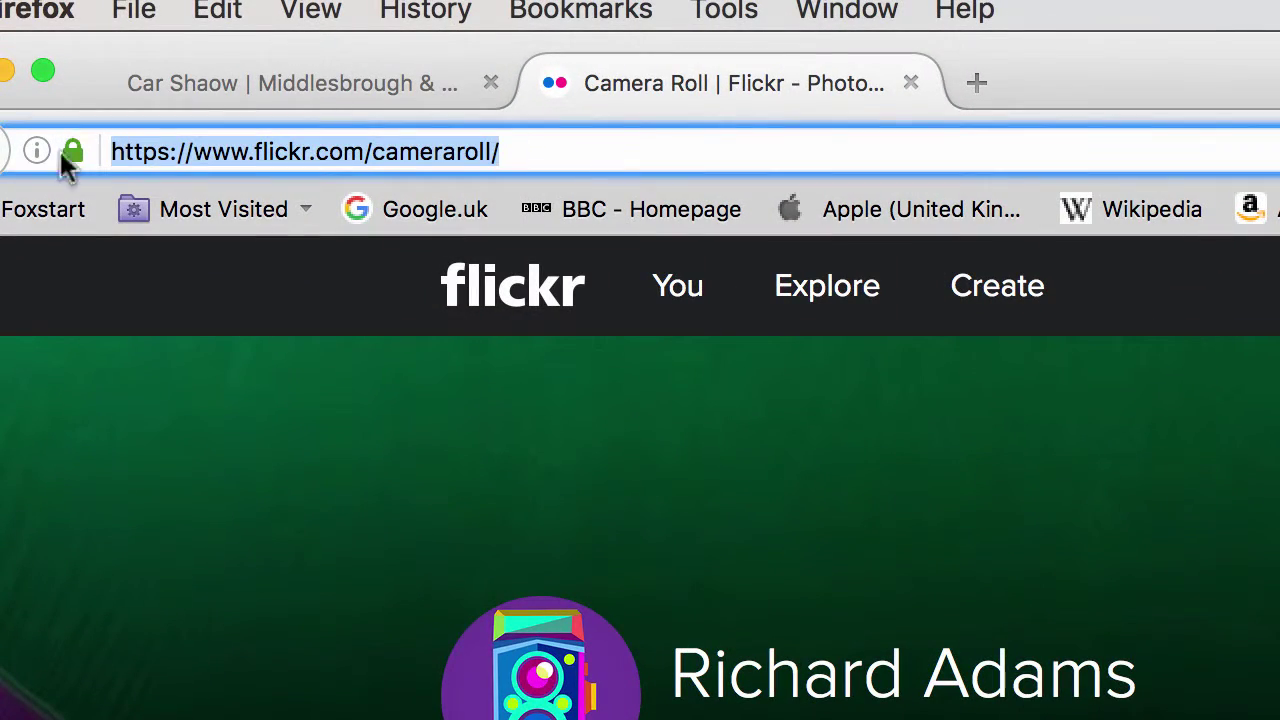
{"action": "right_click", "coordinate": [207, 140]}
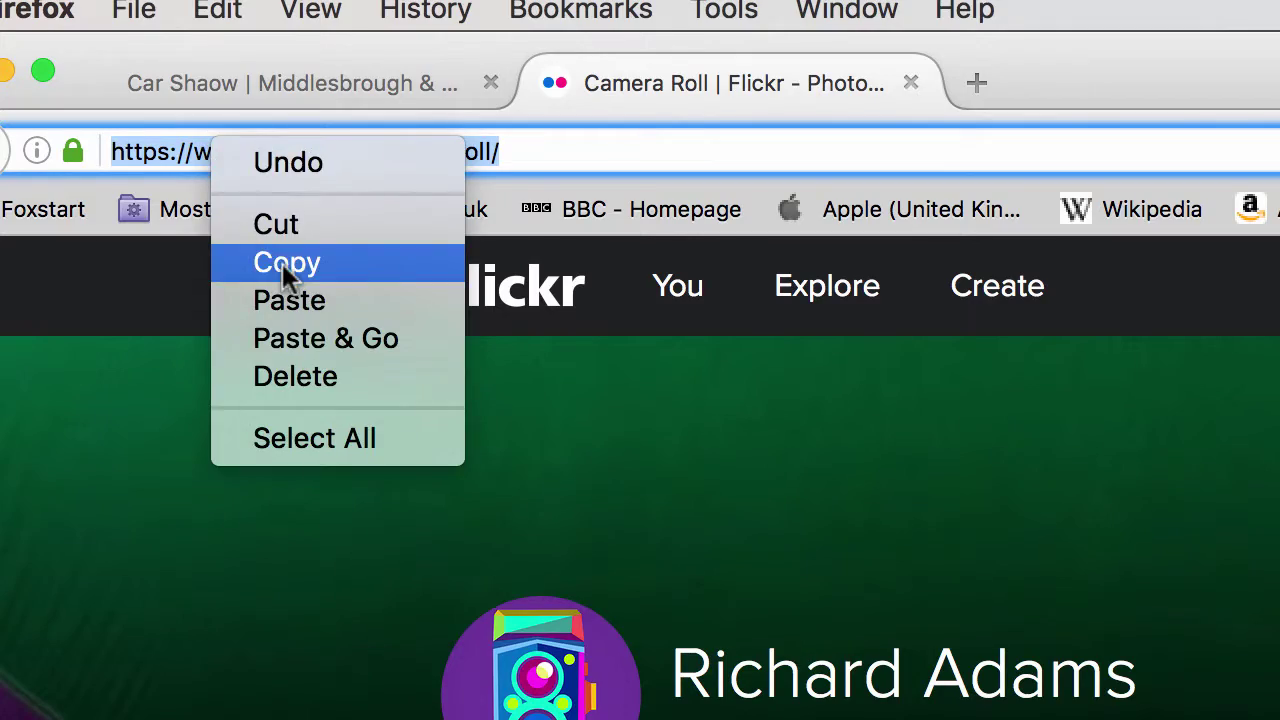
{"action": "left_click", "coordinate": [283, 263]}
{"action": "left_click", "coordinate": [299, 84]}
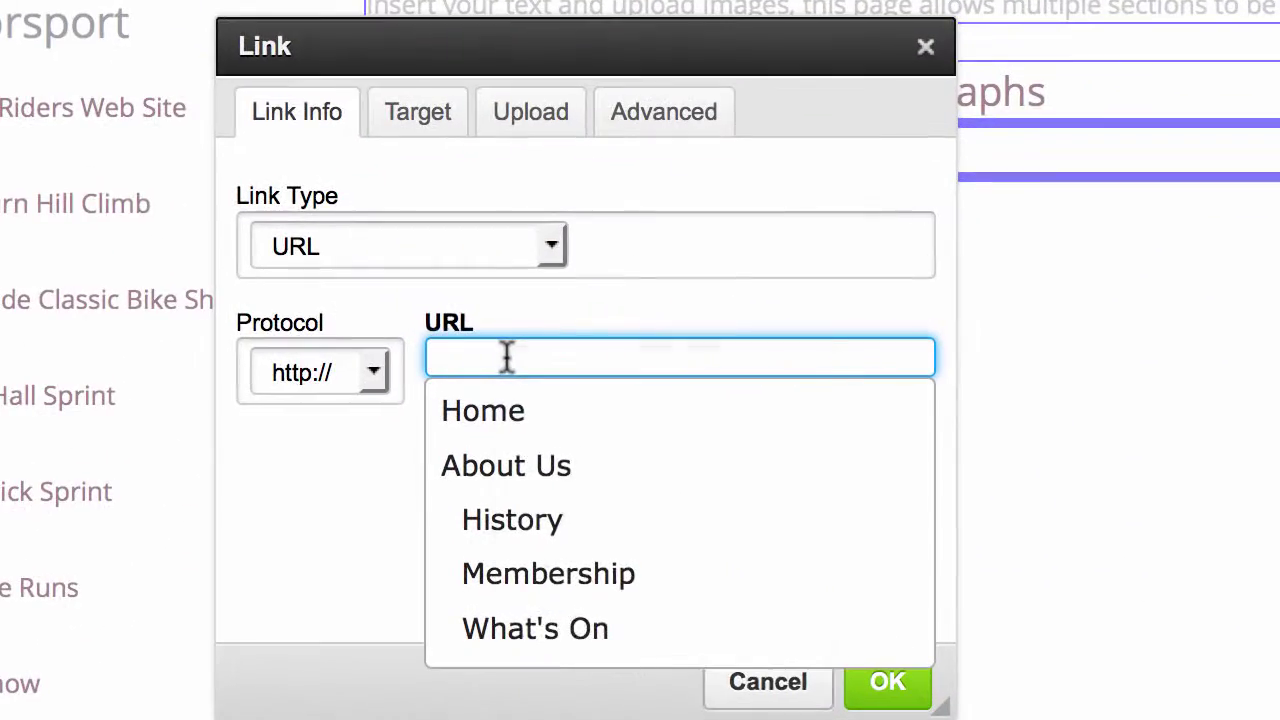
{"action": "right_click", "coordinate": [507, 357]}
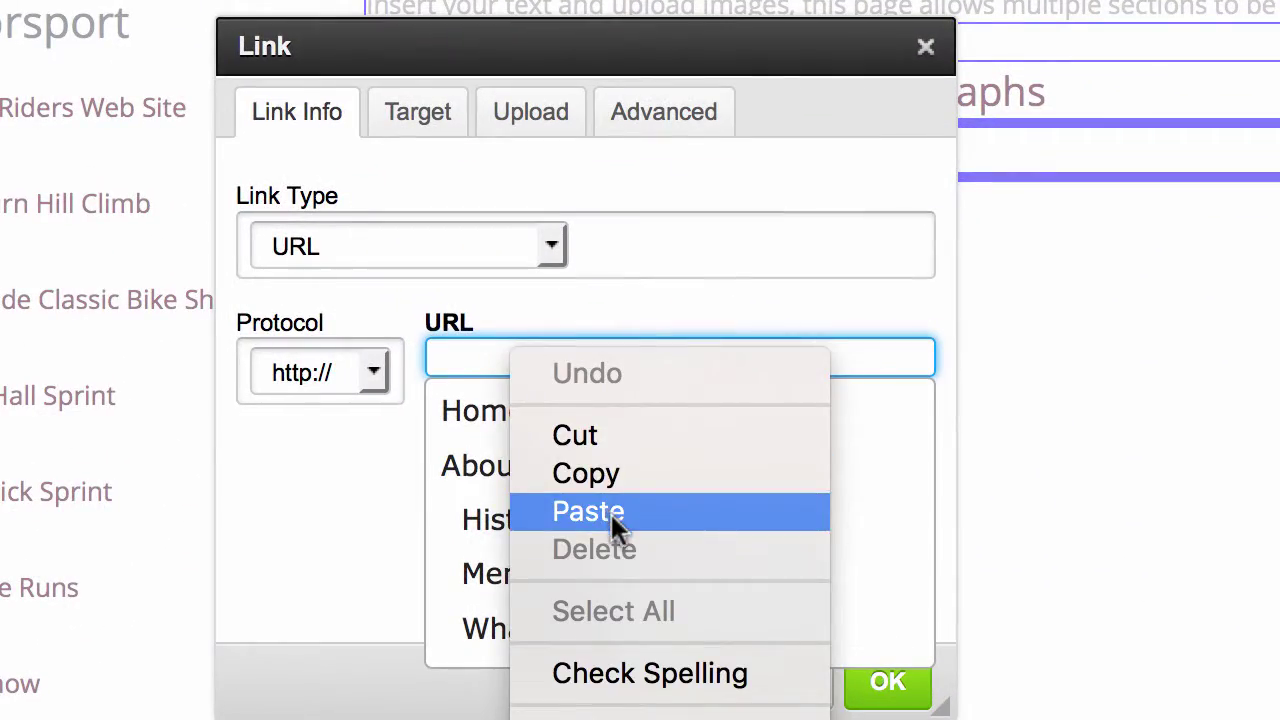
{"action": "left_click", "coordinate": [608, 511]}
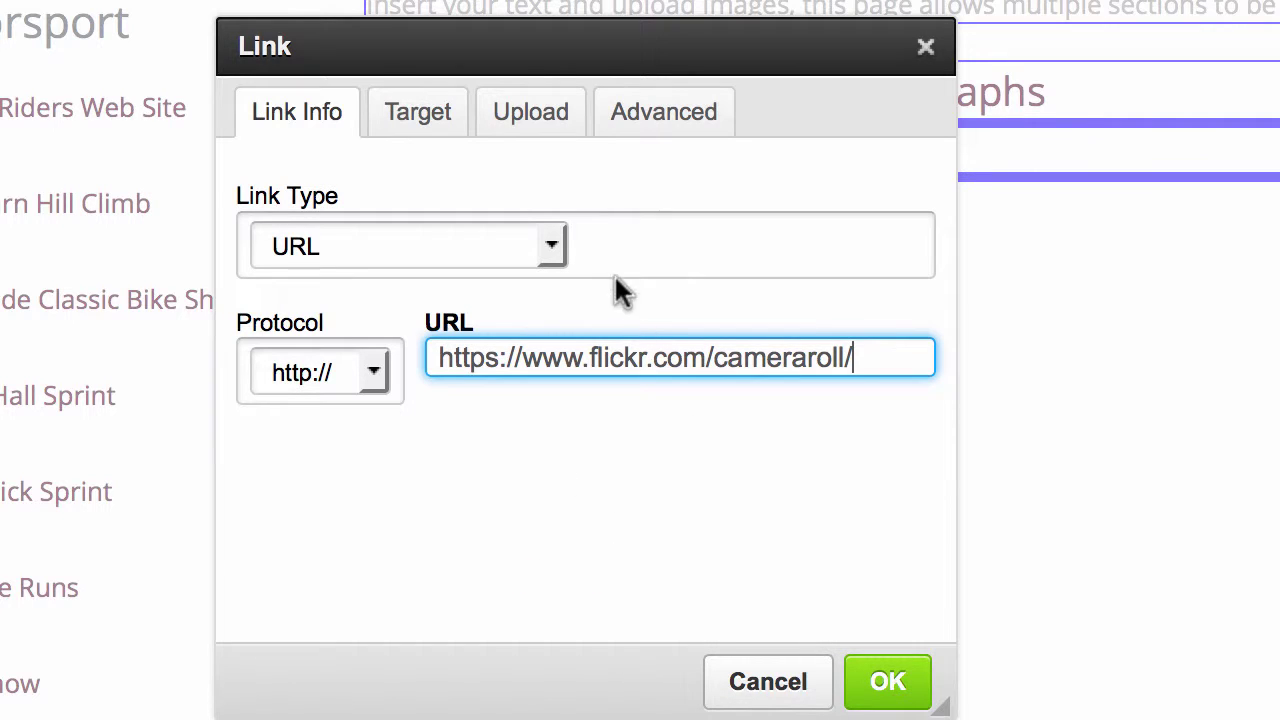
{"action": "left_click", "coordinate": [537, 125]}
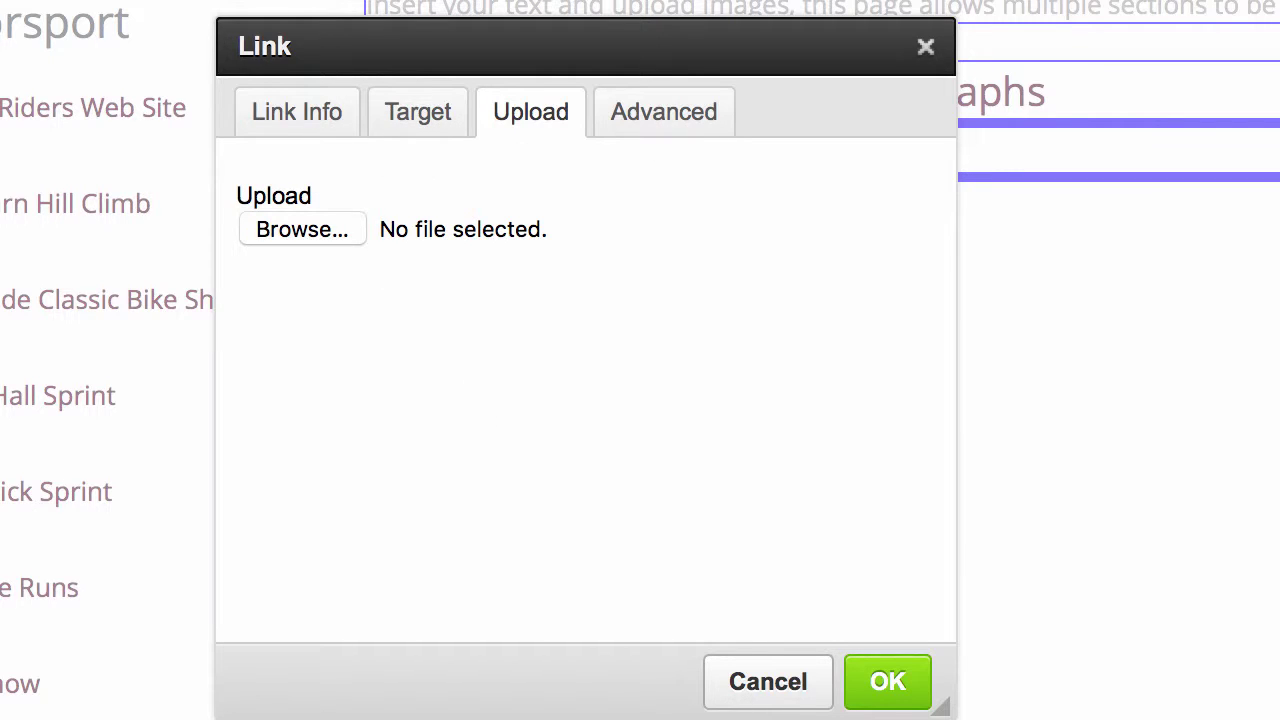
{"action": "left_click", "coordinate": [889, 681]}
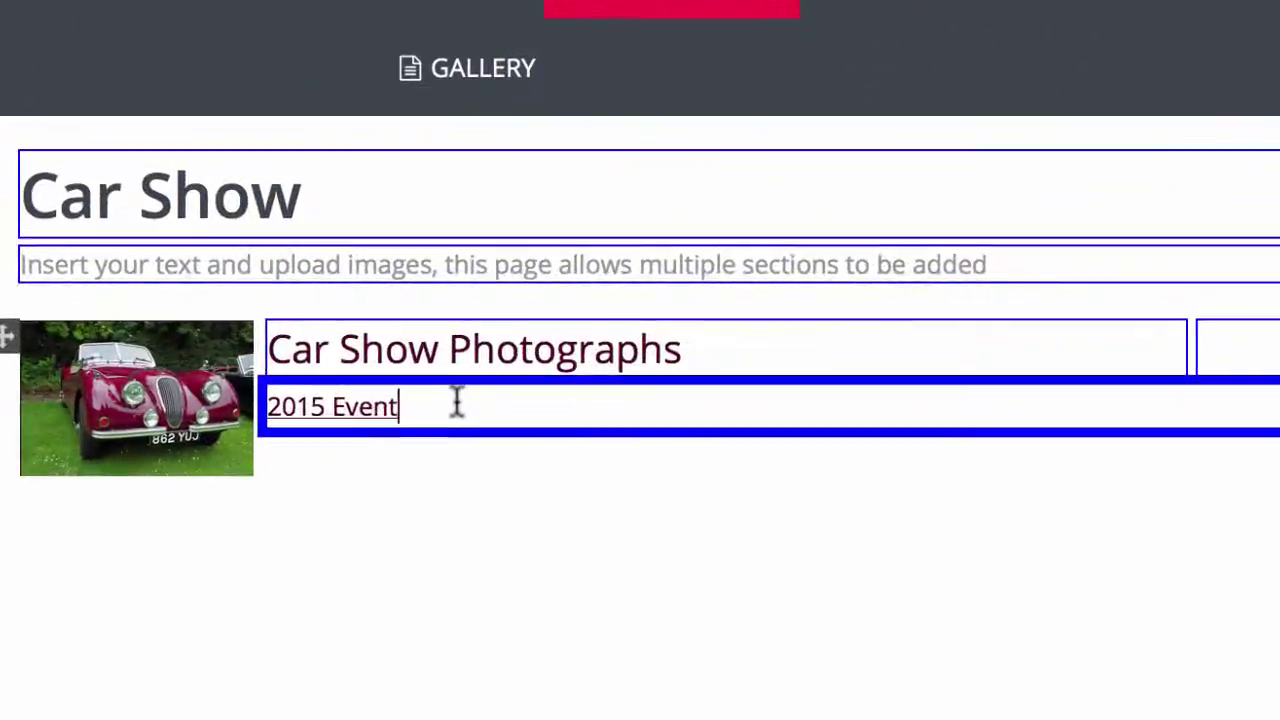
{"action": "key", "text": "Return"}
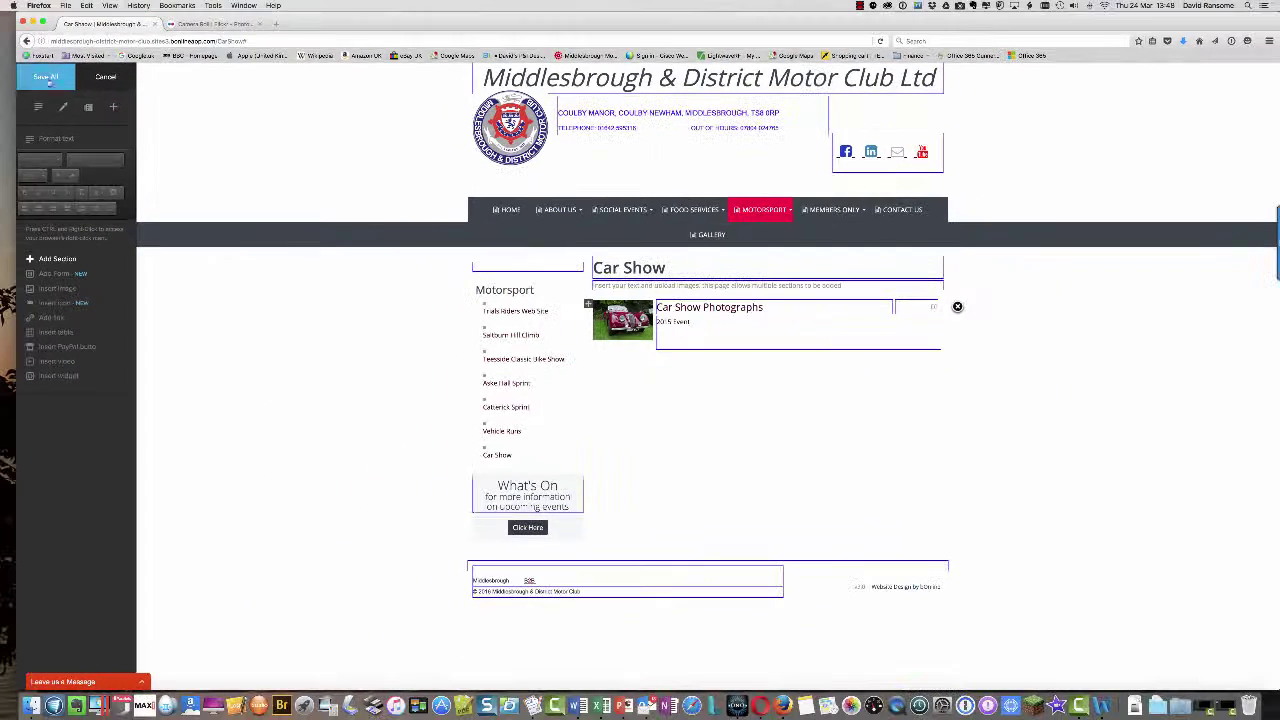
- Save all changes, close the editor, and test the '2015 Event' link on the live page
{"action": "left_click", "coordinate": [46, 78]}
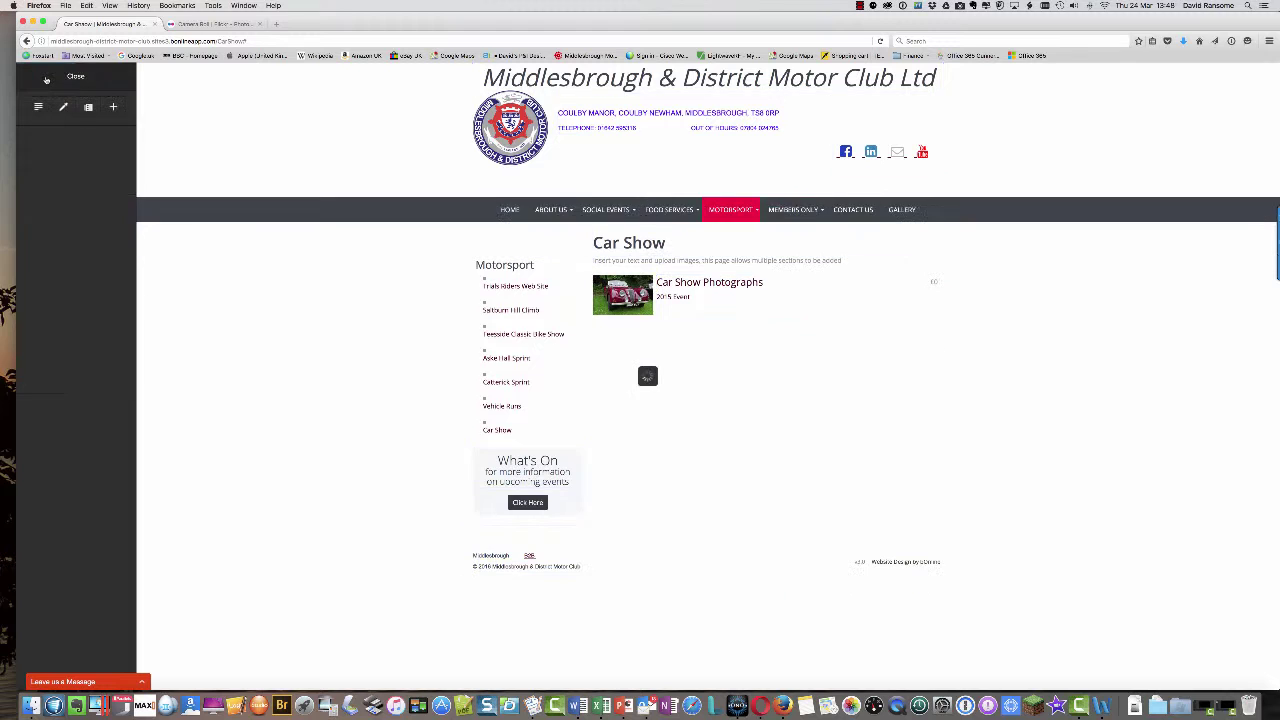
{"action": "left_click", "coordinate": [52, 77]}
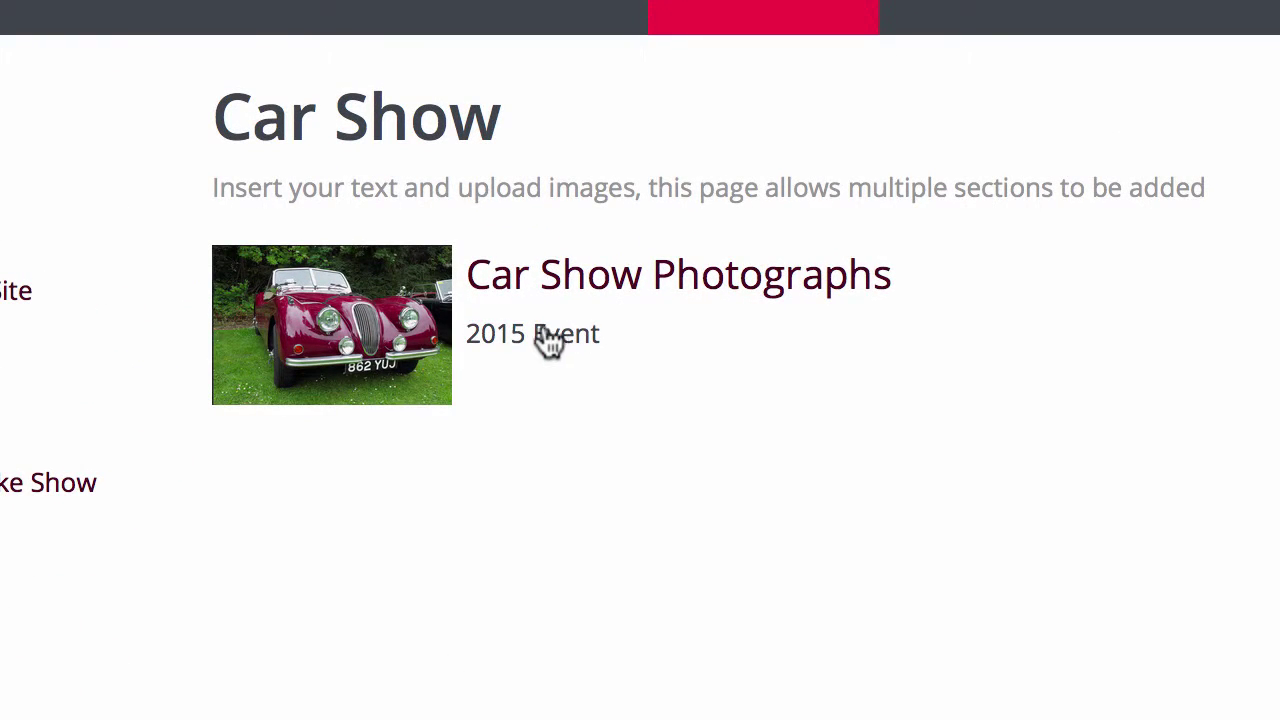
{"action": "left_click", "coordinate": [546, 330]}
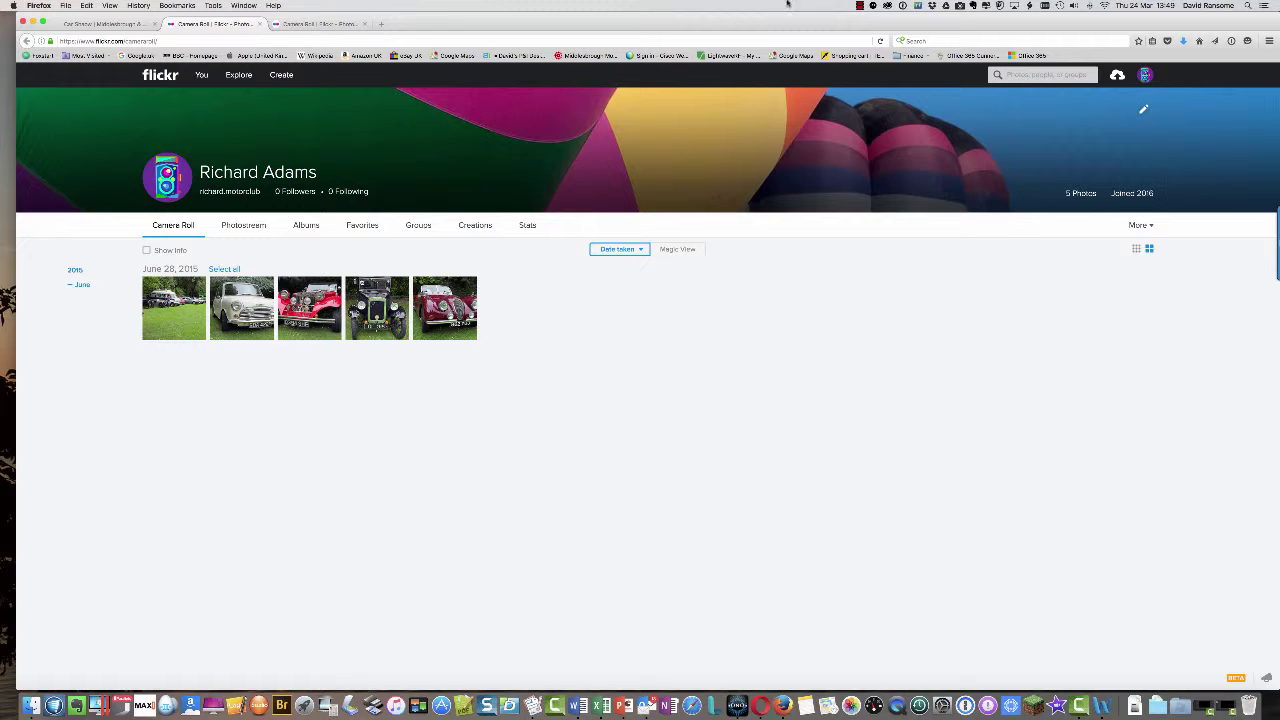
- Check the Flickr Camera Roll tab, then go back to the motor club site tab
{"action": "left_click", "coordinate": [860, 5]}
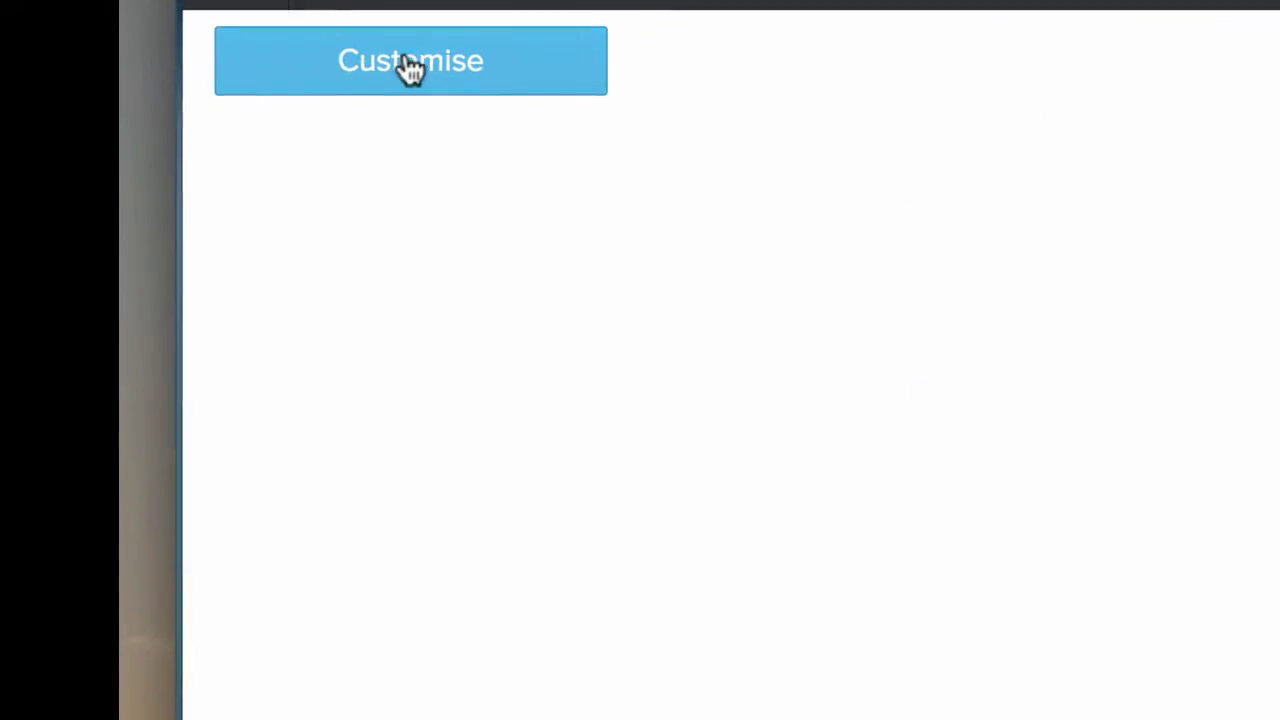
- In Page management, browse About Us, History and Membership, then open the Management page's settings
{"action": "left_click", "coordinate": [412, 62]}
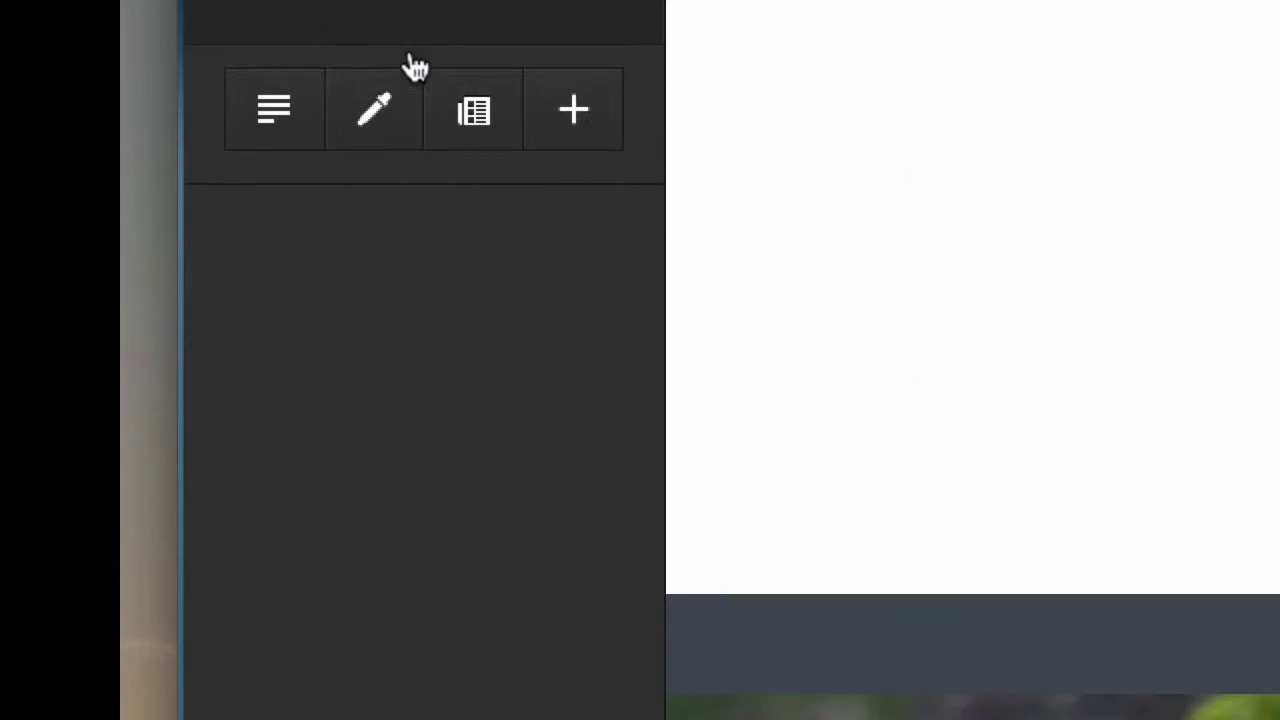
{"action": "left_click", "coordinate": [472, 86]}
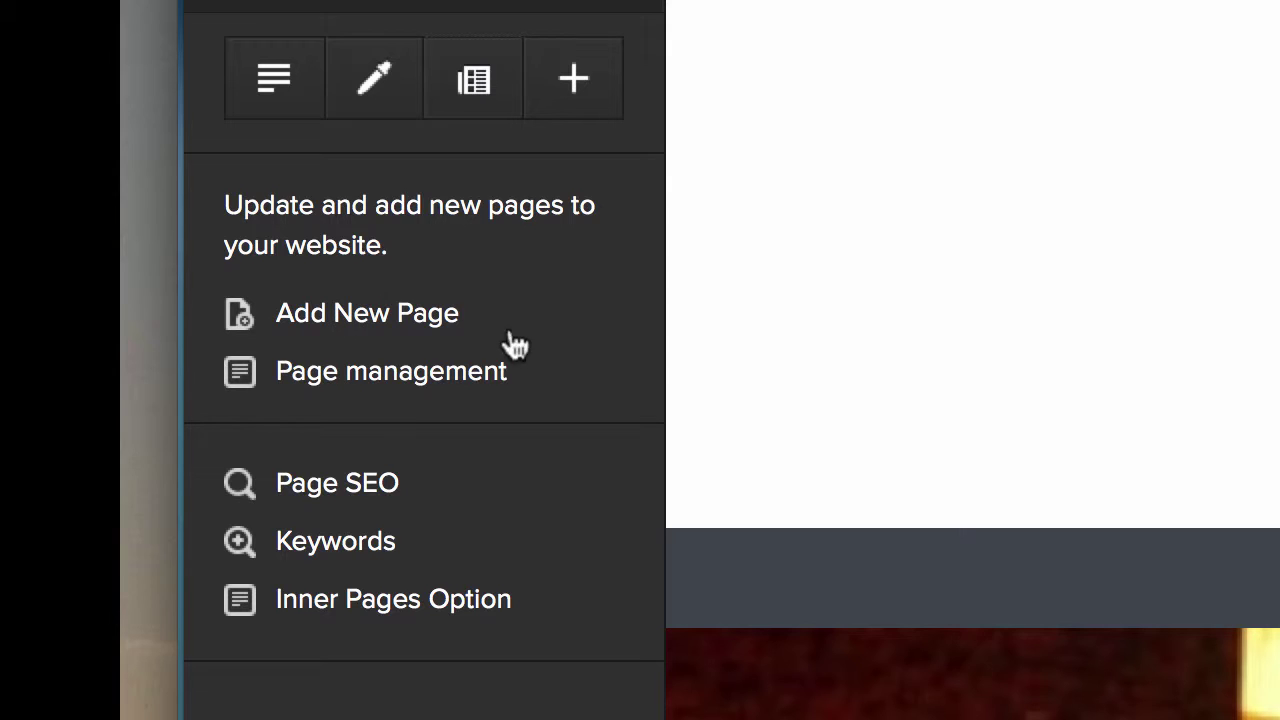
{"action": "left_click", "coordinate": [418, 380]}
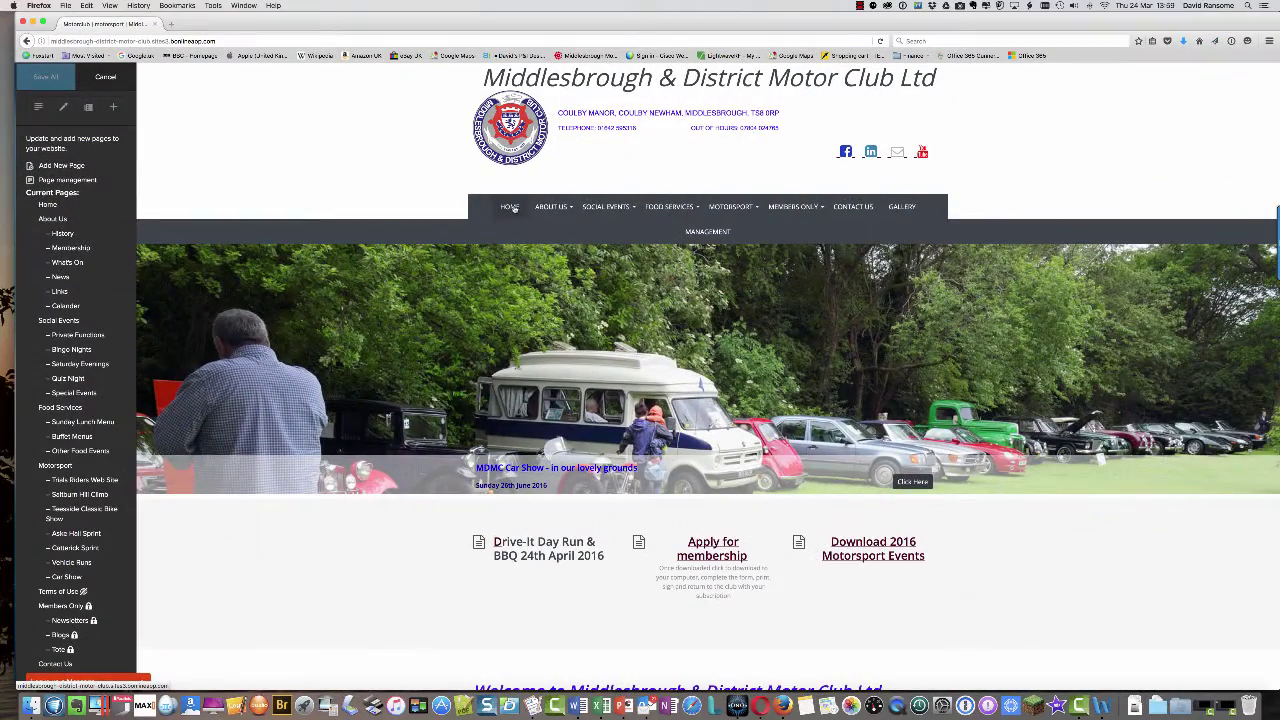
{"action": "mouse_move", "coordinate": [541, 208]}
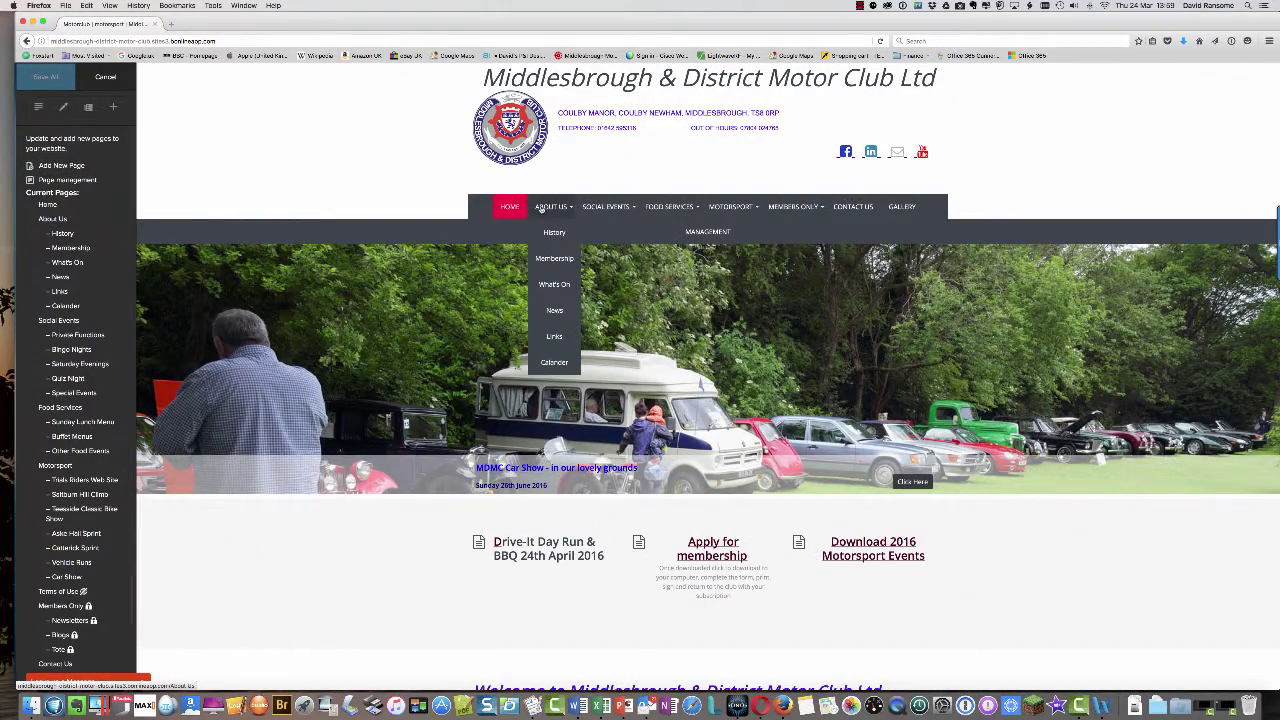
{"action": "left_click", "coordinate": [70, 219]}
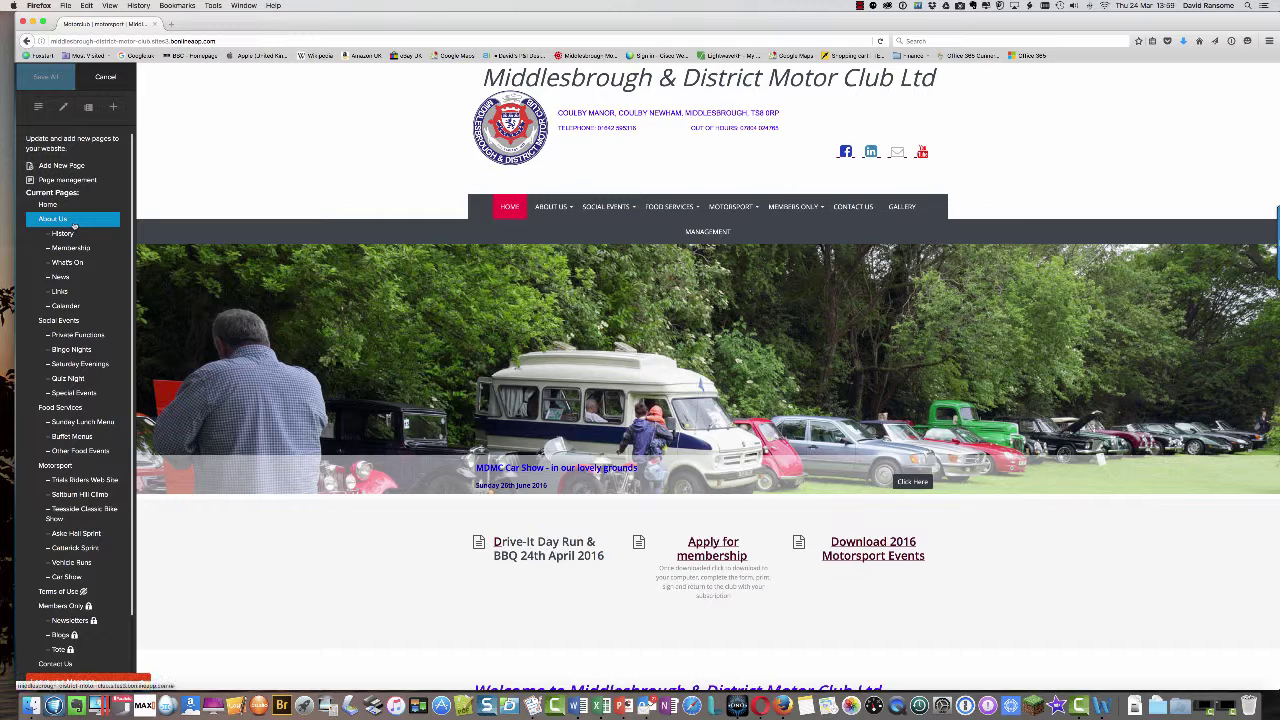
{"action": "left_click", "coordinate": [72, 232]}
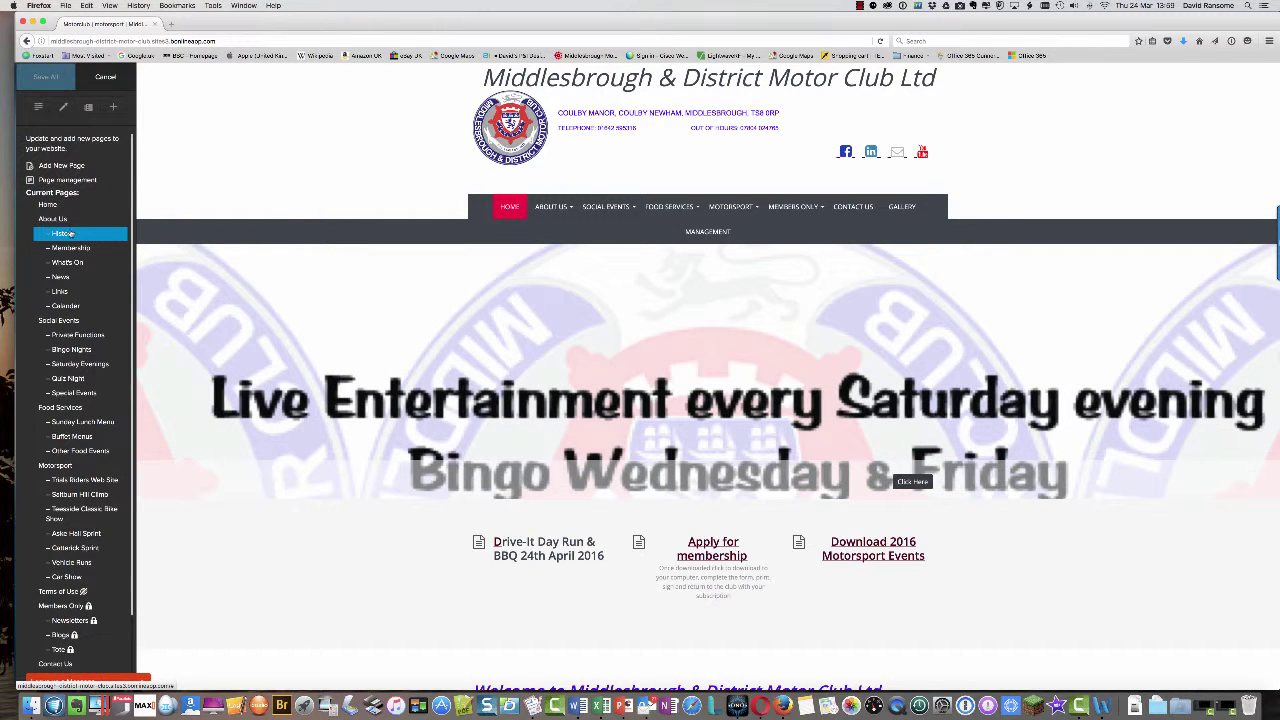
{"action": "left_click", "coordinate": [70, 248]}
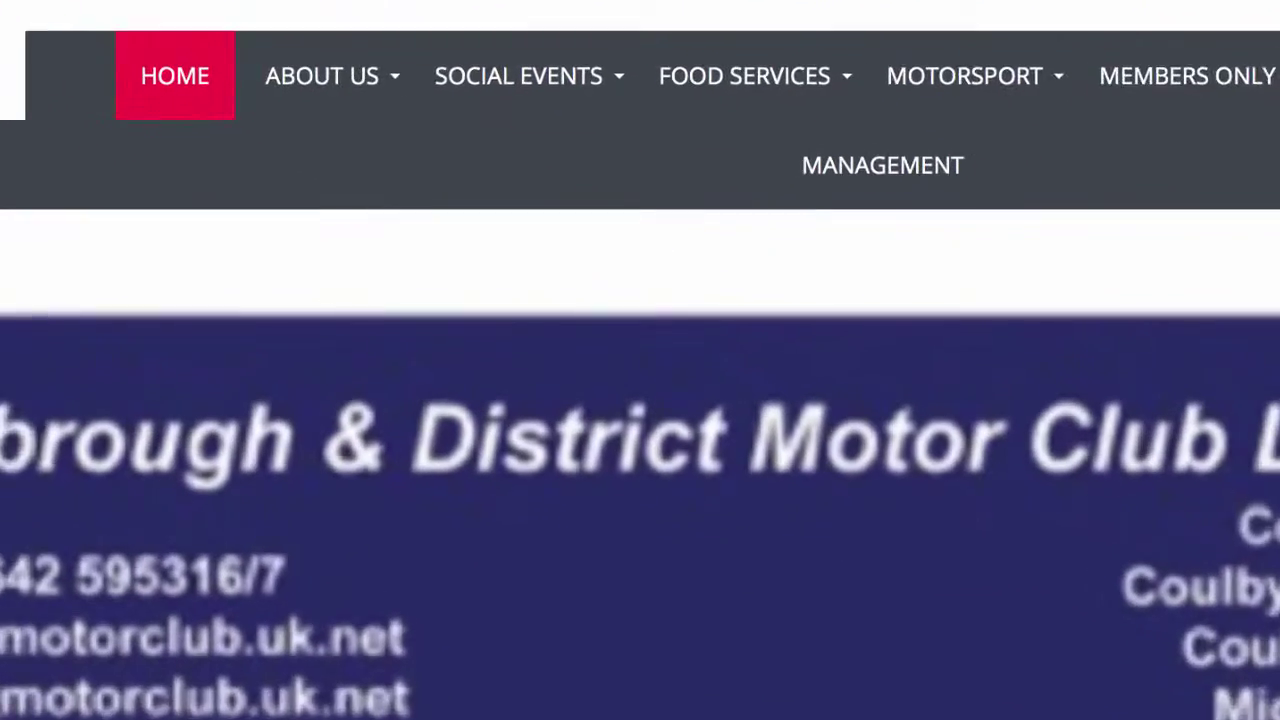
{"action": "mouse_move", "coordinate": [549, 210]}
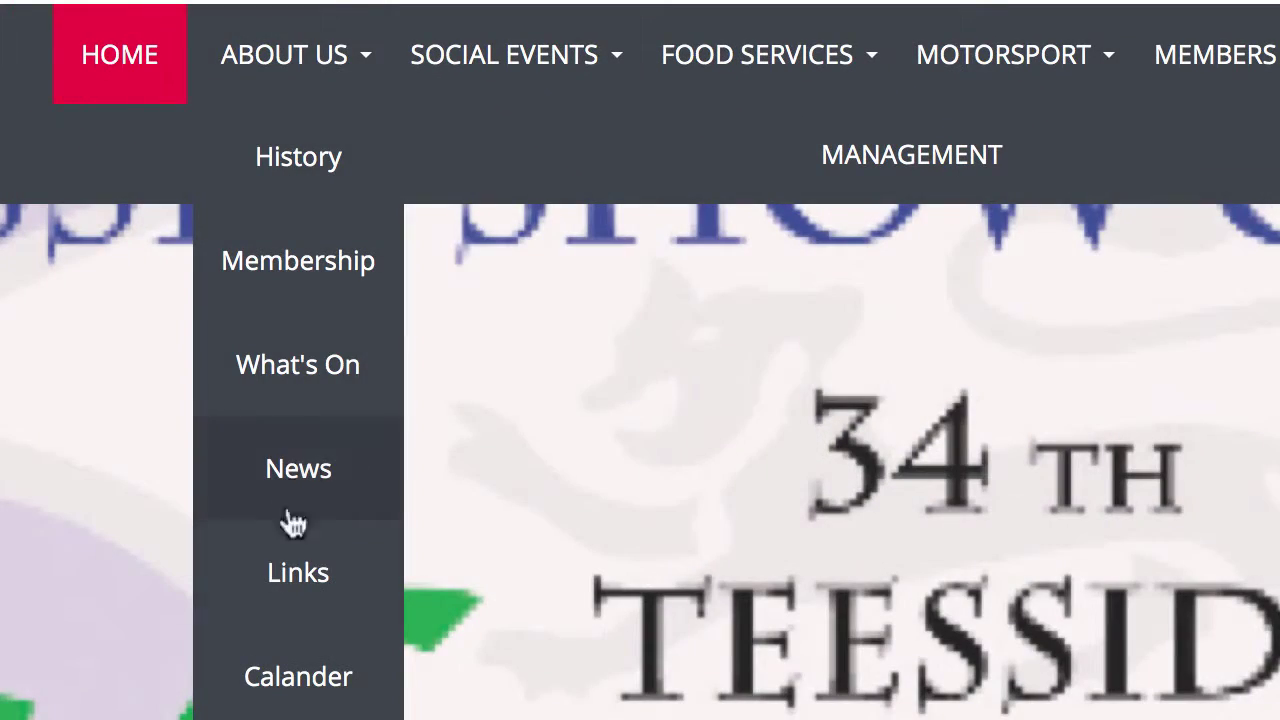
{"action": "mouse_move", "coordinate": [474, 100]}
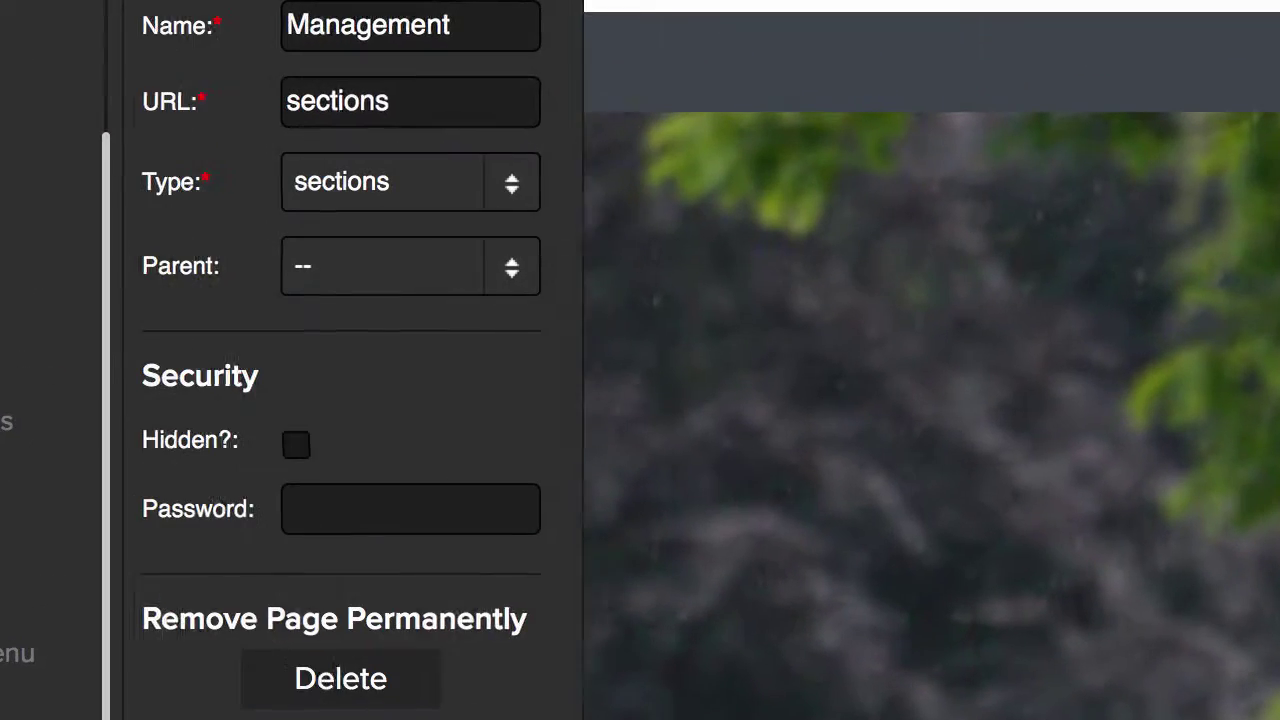
- Delete the Management page permanently, confirming the prompt with OK
{"action": "left_click", "coordinate": [360, 695]}
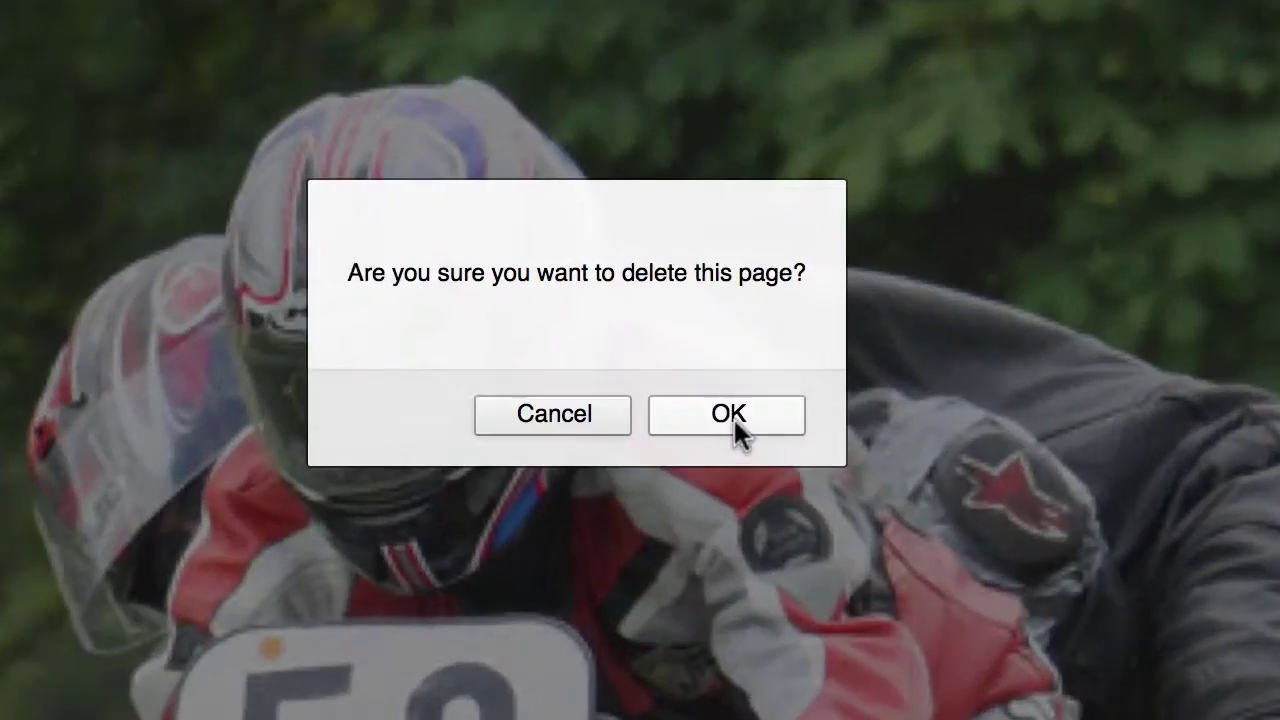
{"action": "left_click", "coordinate": [720, 435]}
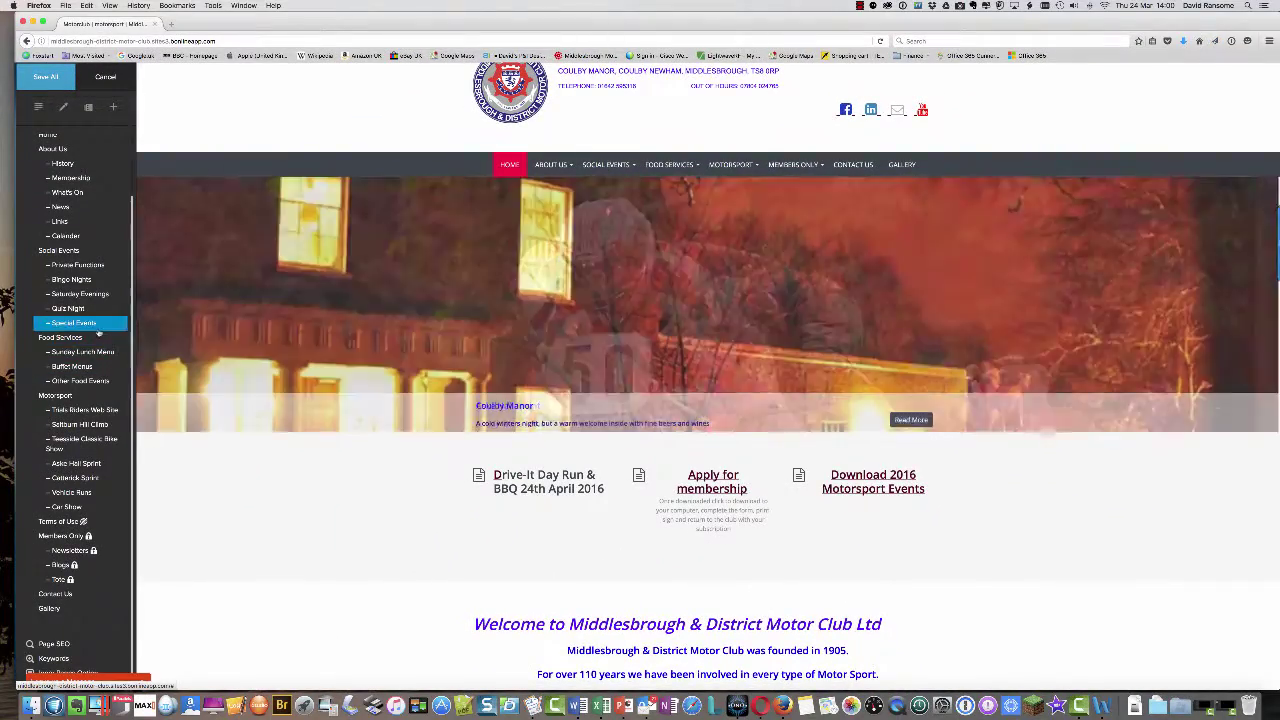
{"action": "scroll", "coordinate": [100, 320], "scroll_direction": "up", "scroll_amount": 3}
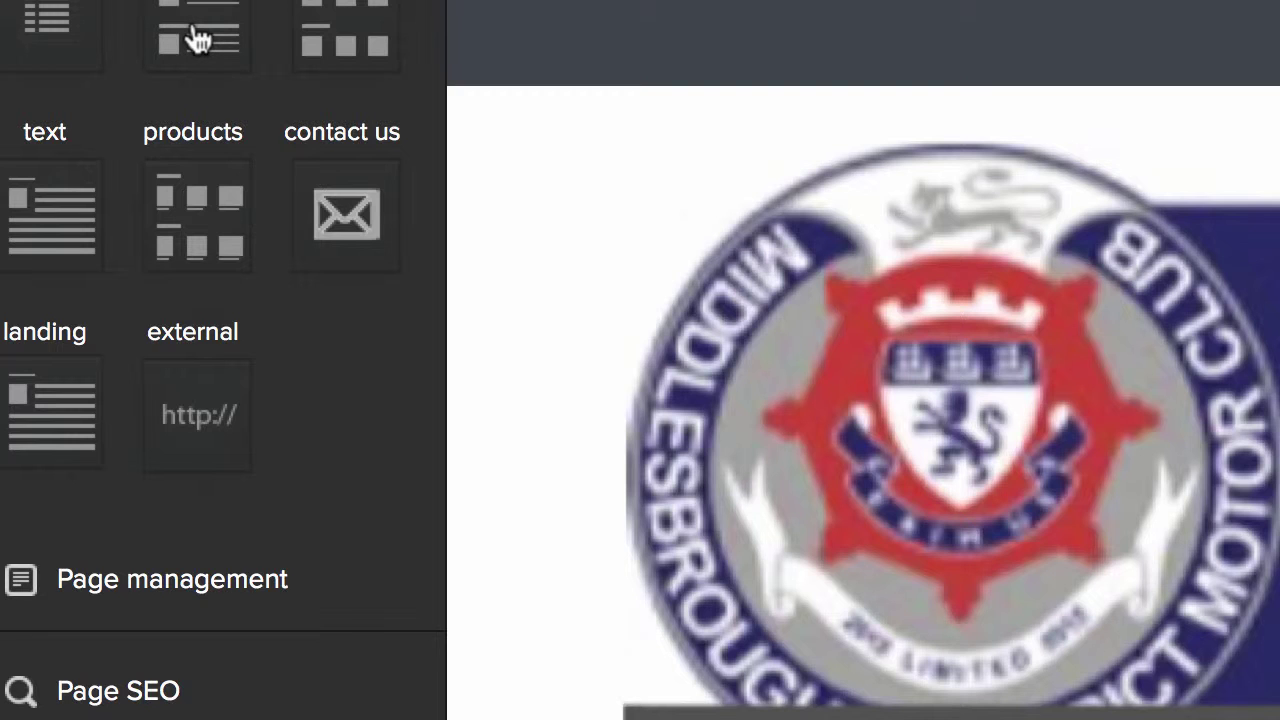
- Make the new Band Night page a sections page with Social Events as its parent
{"action": "left_click", "coordinate": [198, 40]}
{"action": "left_click", "coordinate": [195, 35]}
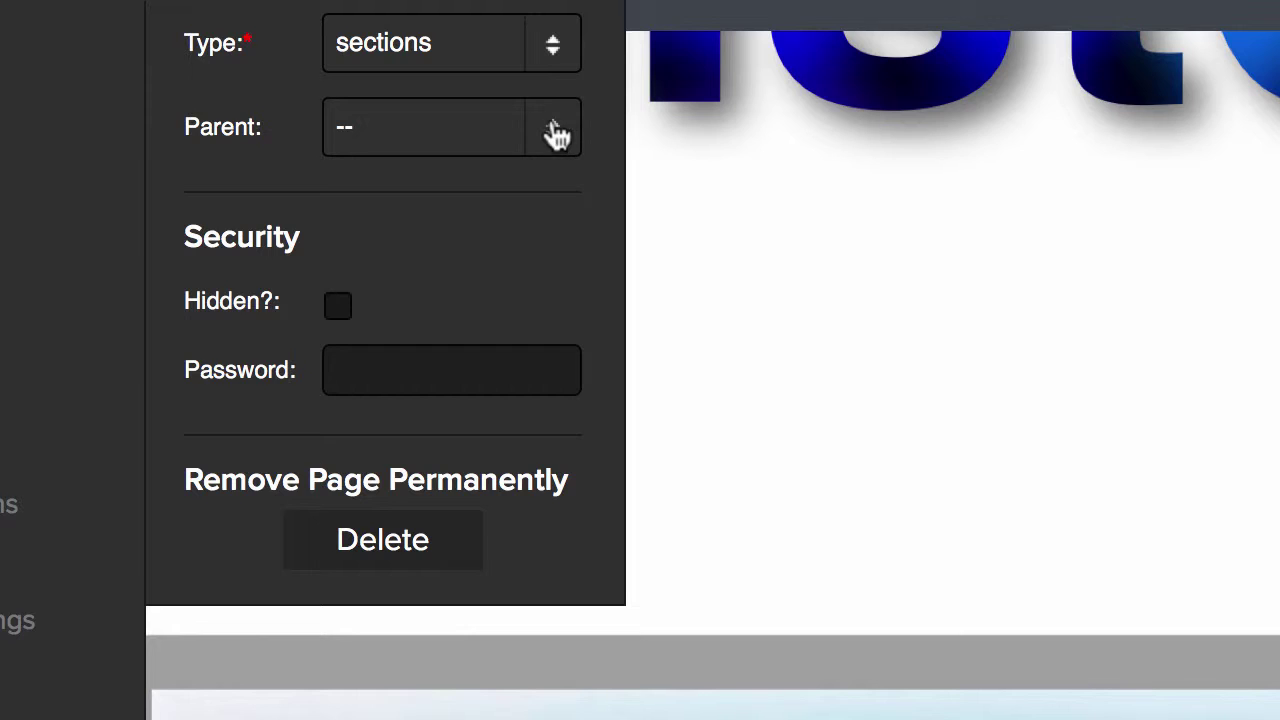
{"action": "left_click", "coordinate": [556, 134]}
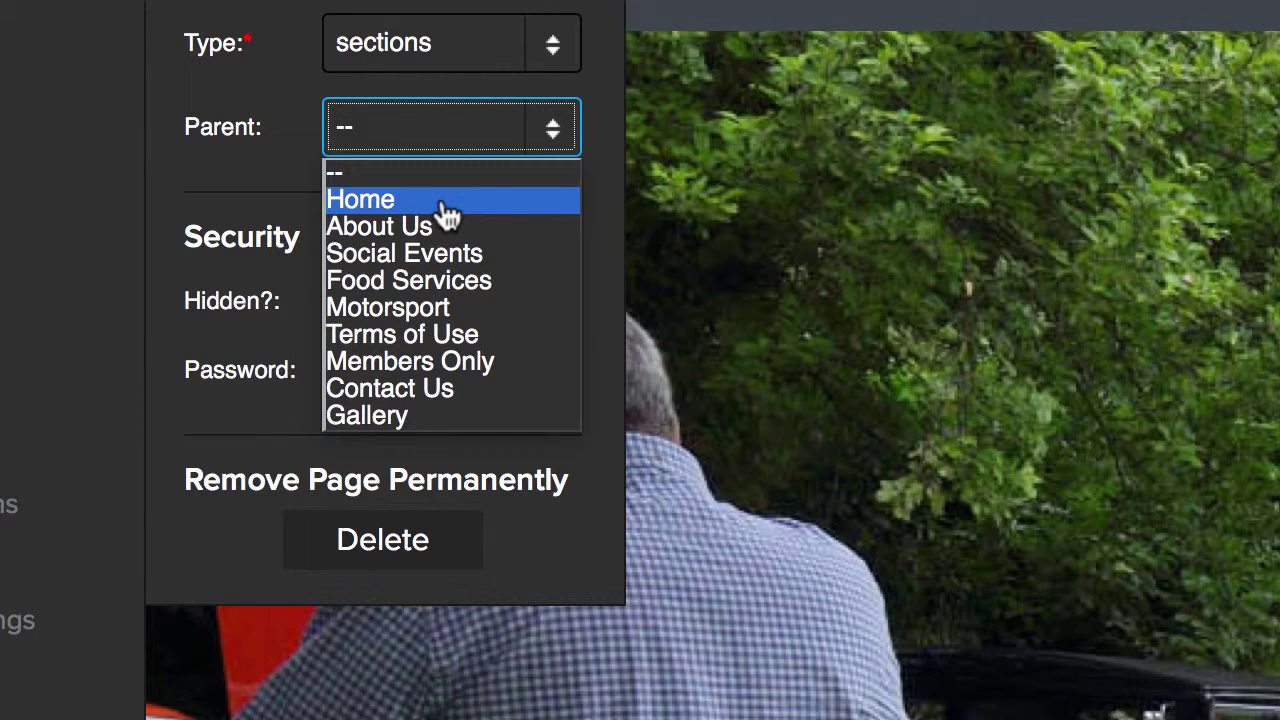
{"action": "left_click", "coordinate": [443, 145]}
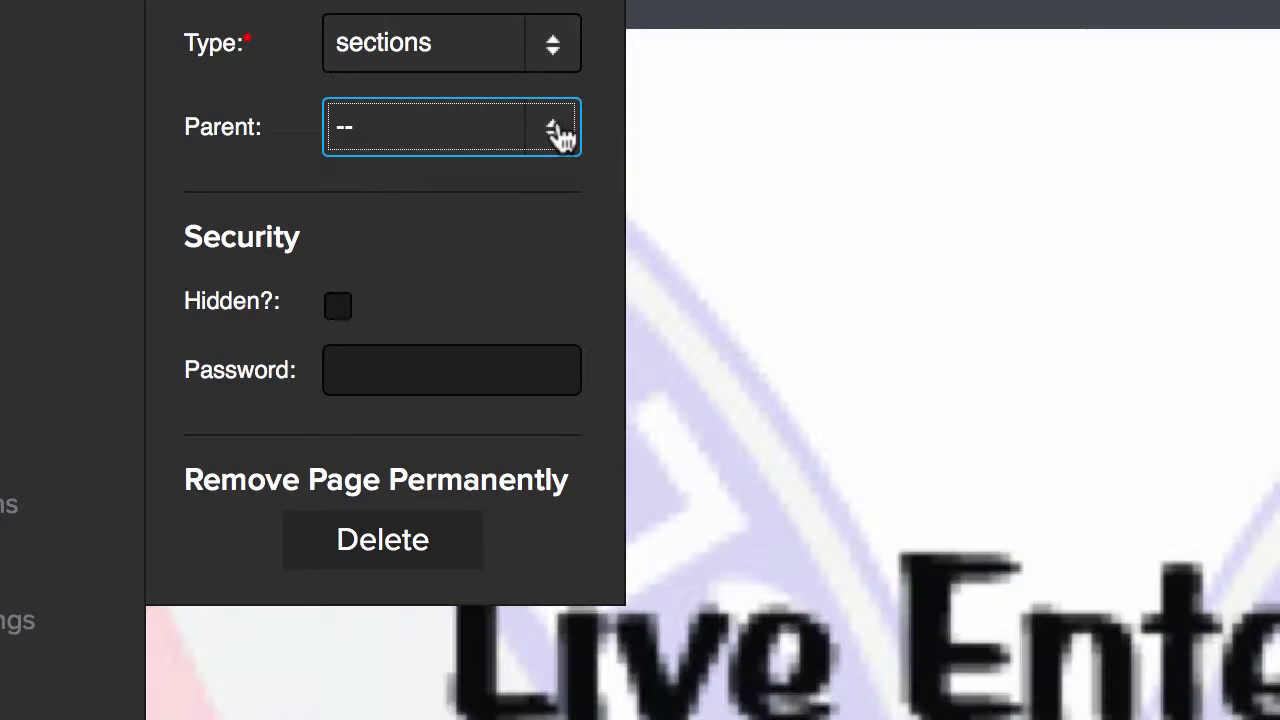
{"action": "left_click", "coordinate": [553, 131]}
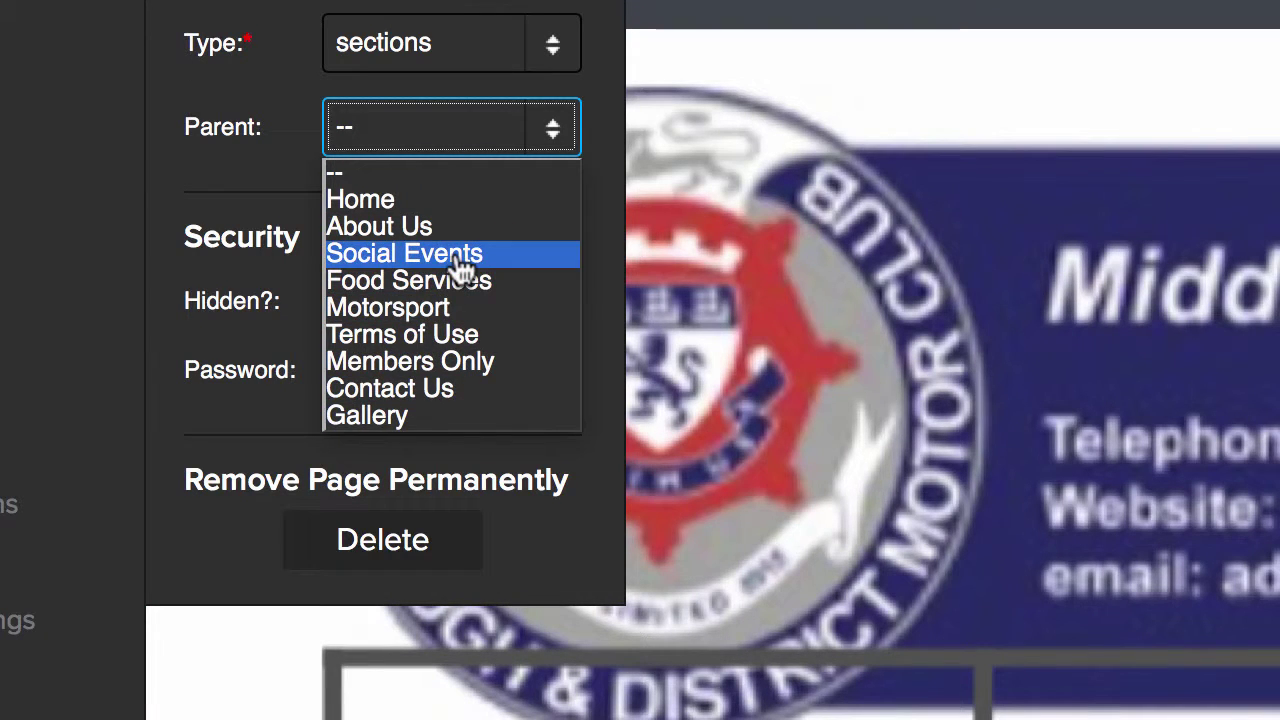
{"action": "left_click", "coordinate": [458, 258]}
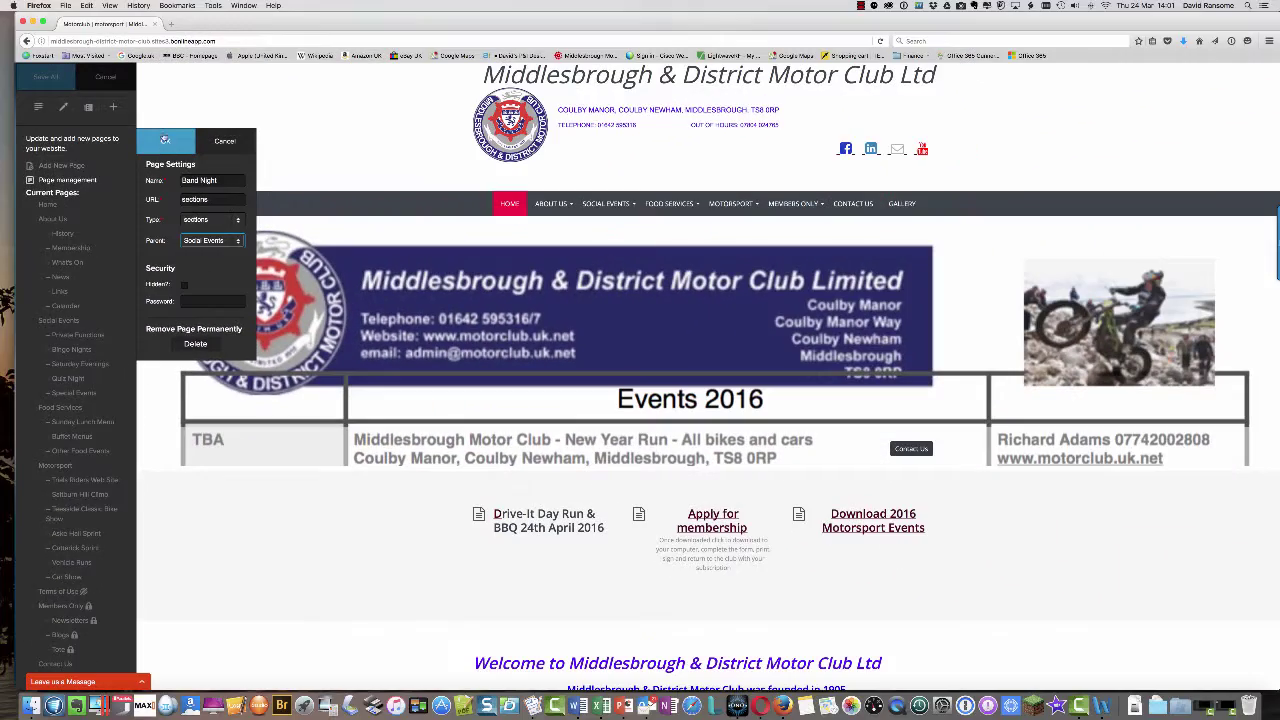
- Confirm the Band Night page settings, save all site changes and close the editor
{"action": "left_click", "coordinate": [165, 140]}
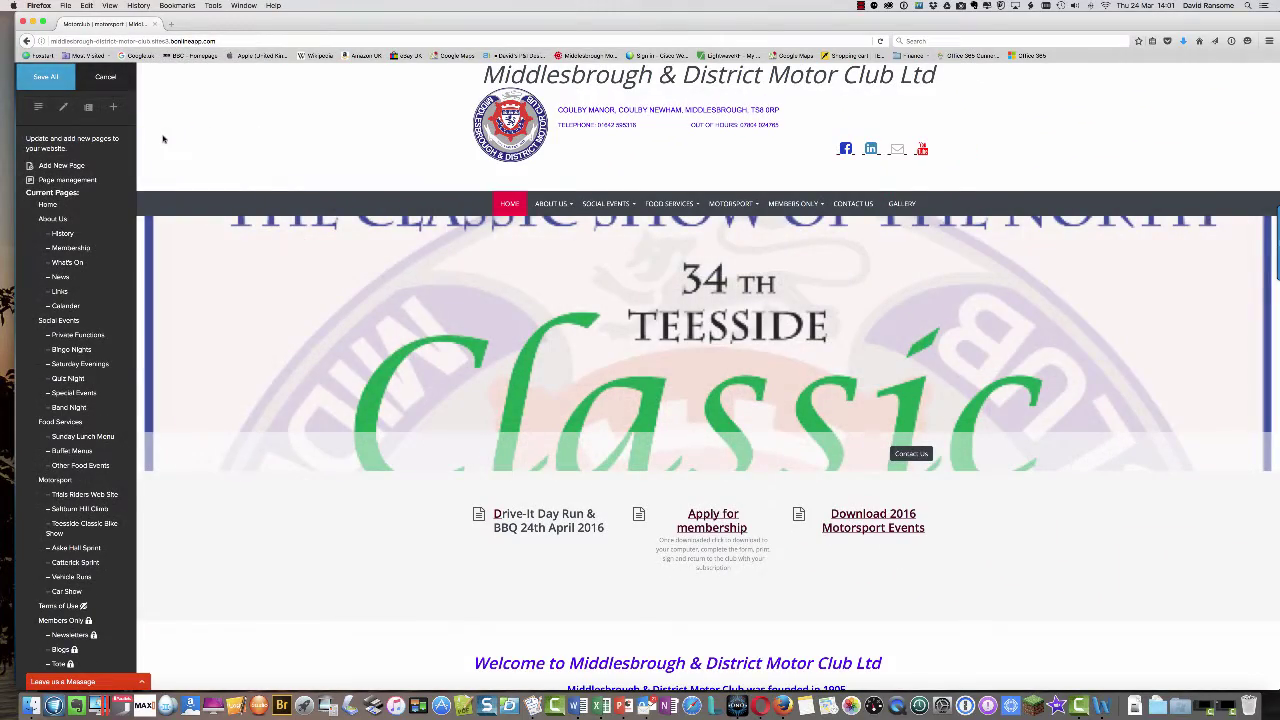
{"action": "left_click", "coordinate": [46, 78]}
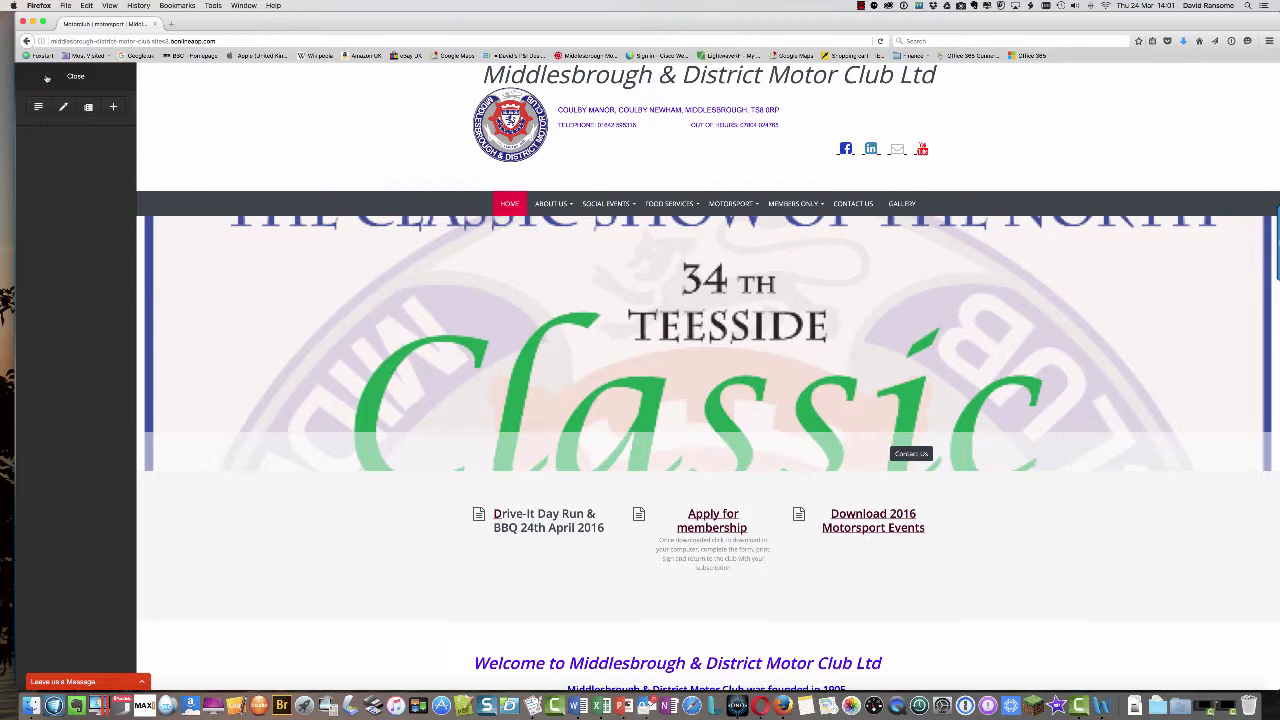
{"action": "left_click", "coordinate": [68, 76]}
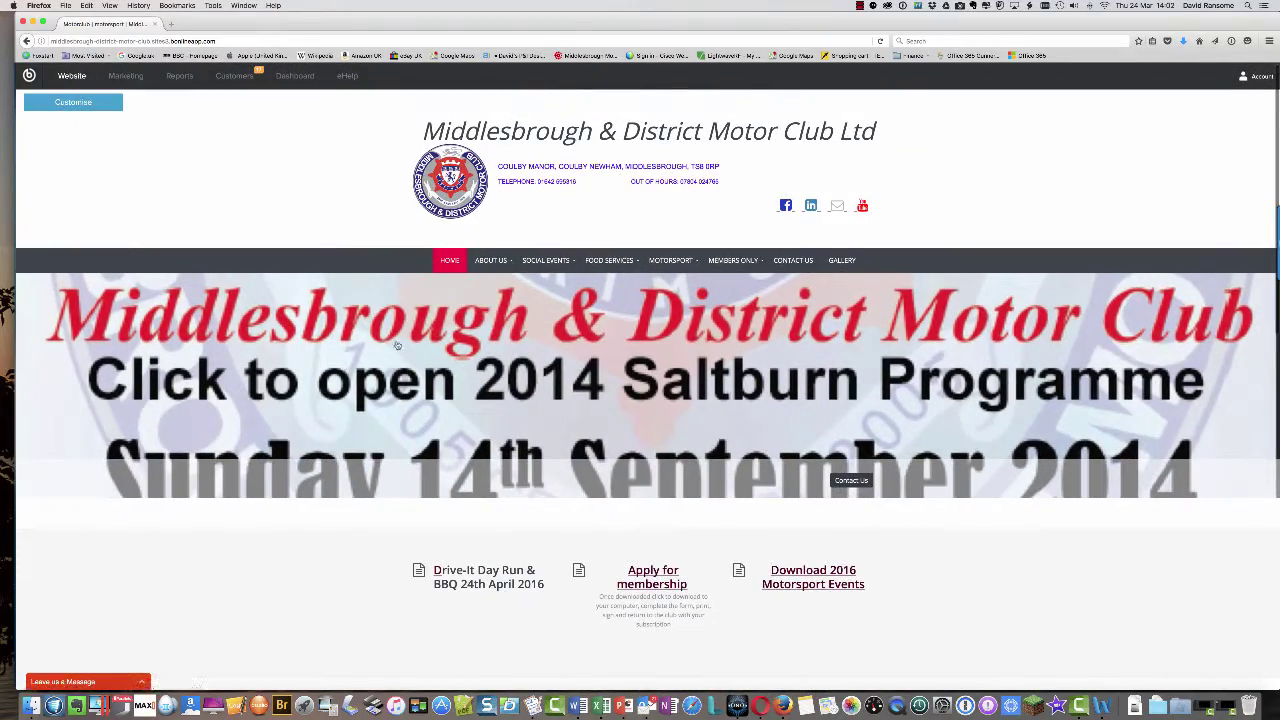
- Open the Band Night page from the Social Events menu on the live site
{"action": "mouse_move", "coordinate": [610, 265]}
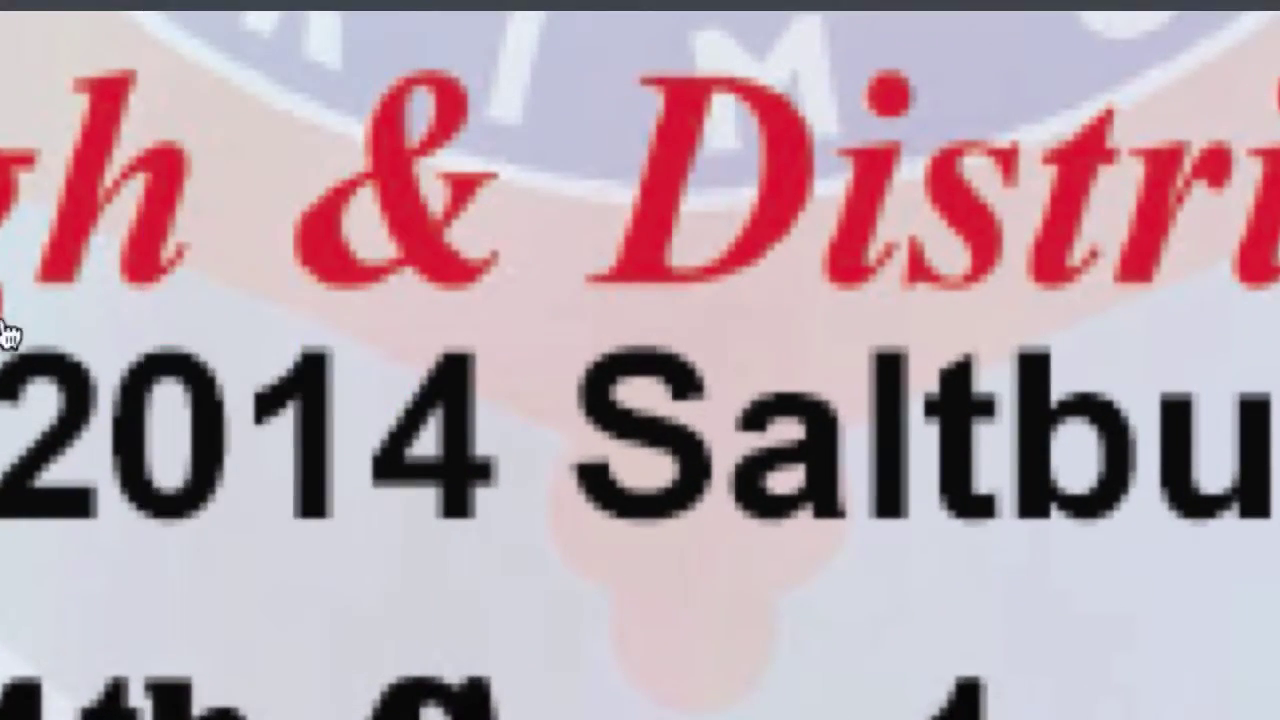
{"action": "mouse_move", "coordinate": [322, 28]}
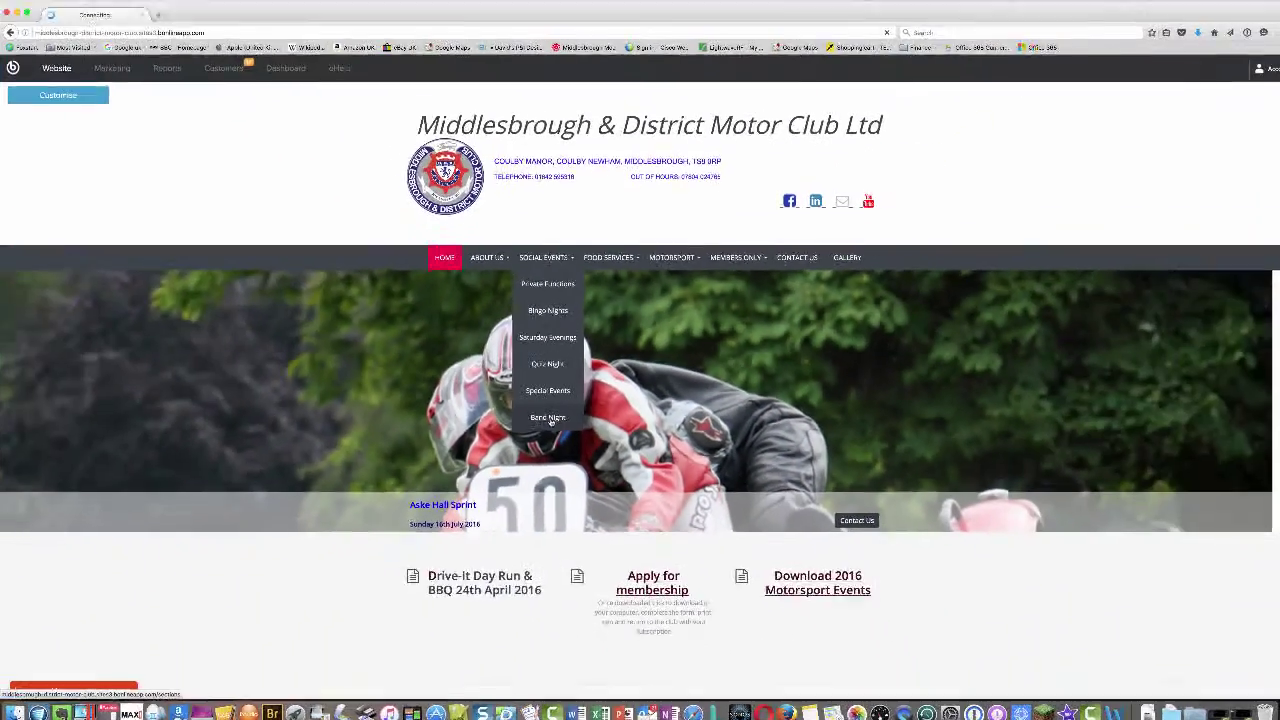
{"action": "left_click", "coordinate": [290, 600]}
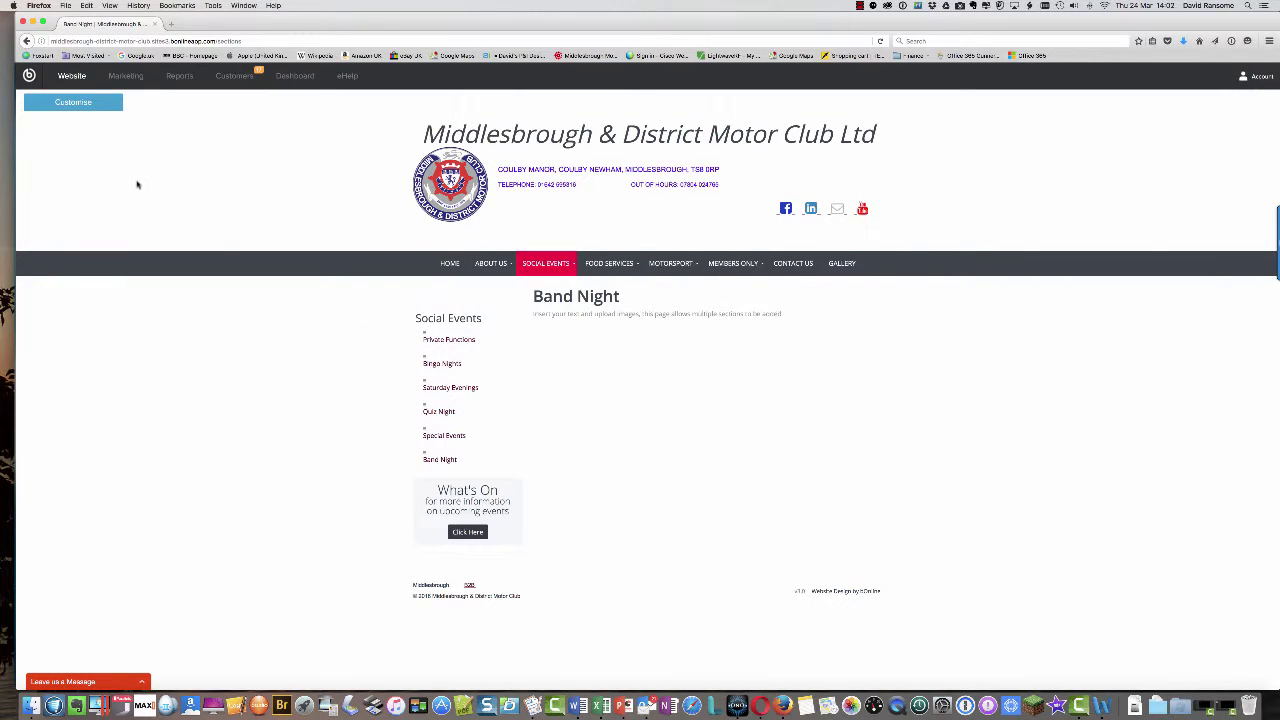
- Add a new content section to Band Night and edit its section title and page heading
{"action": "left_click", "coordinate": [74, 102]}
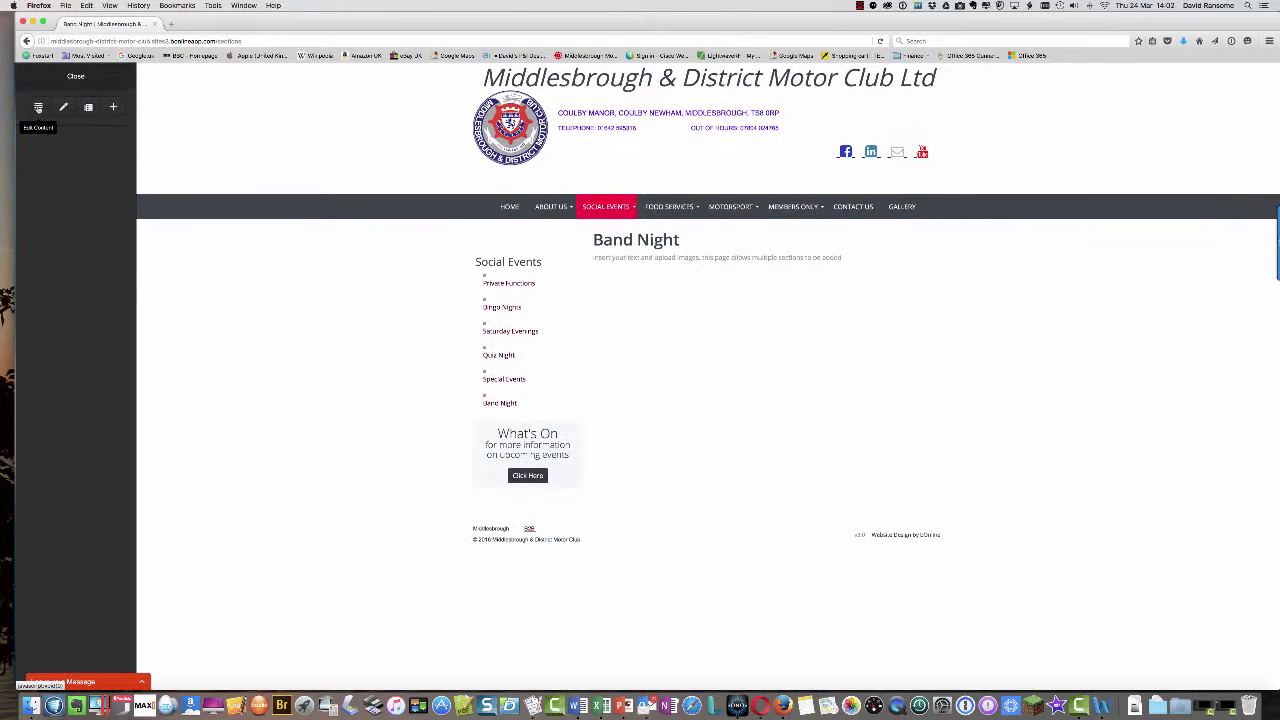
{"action": "left_click", "coordinate": [38, 107]}
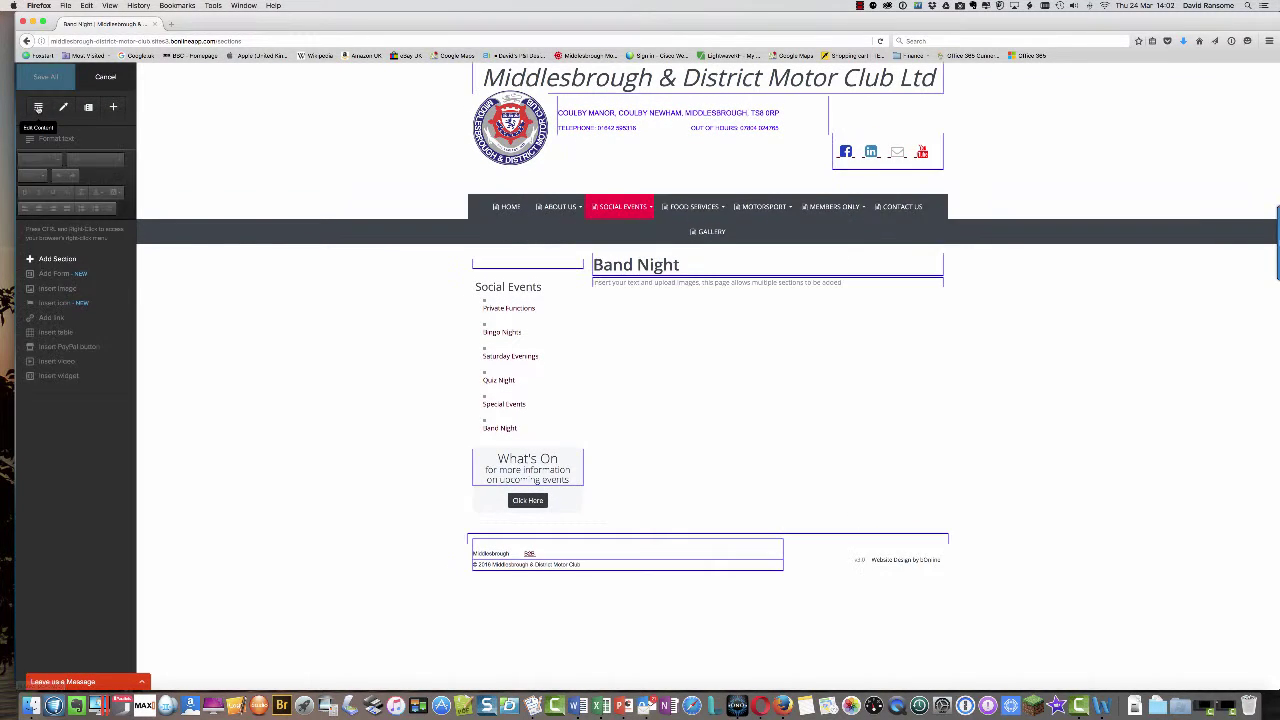
{"action": "left_click", "coordinate": [58, 259]}
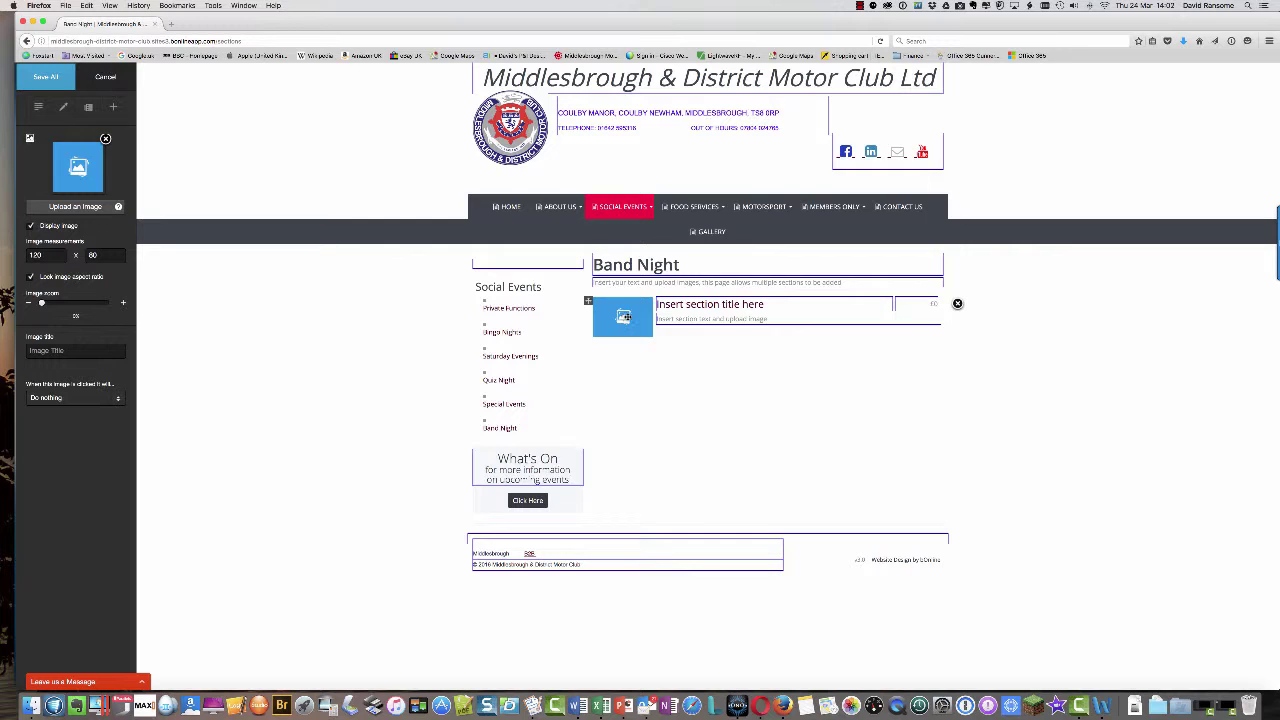
{"action": "left_click", "coordinate": [765, 307]}
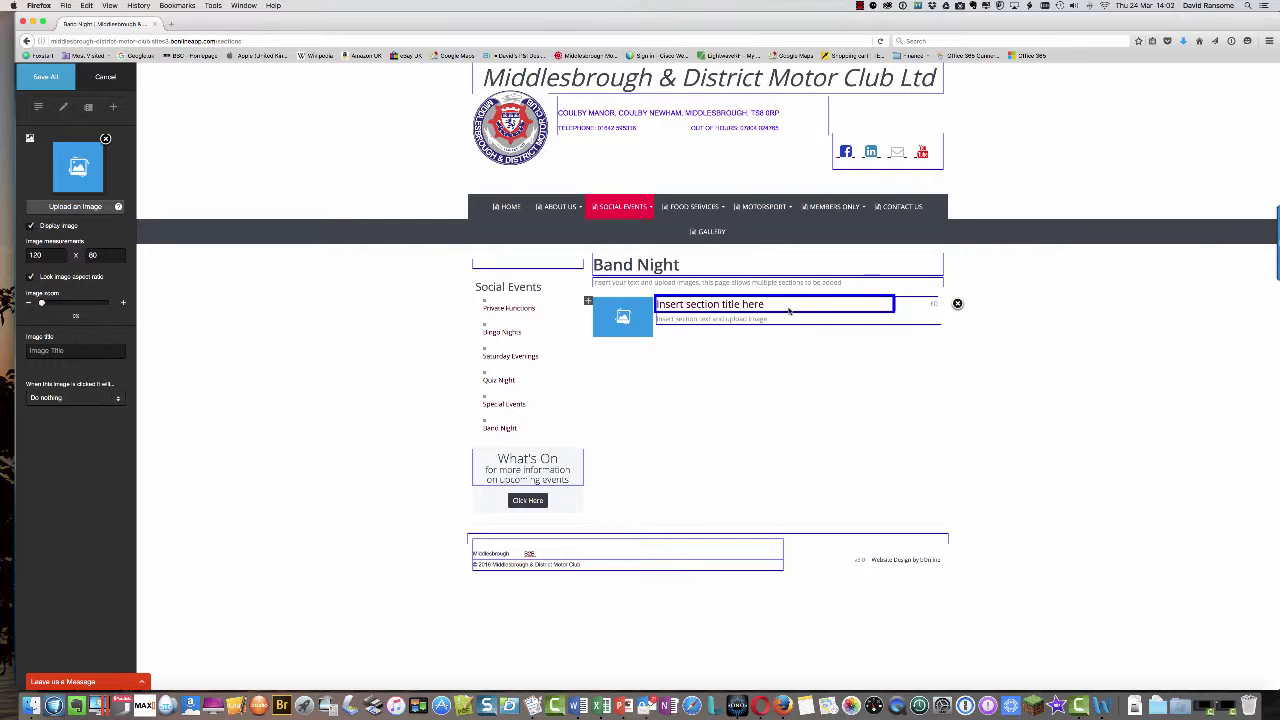
{"action": "left_click", "coordinate": [686, 268]}
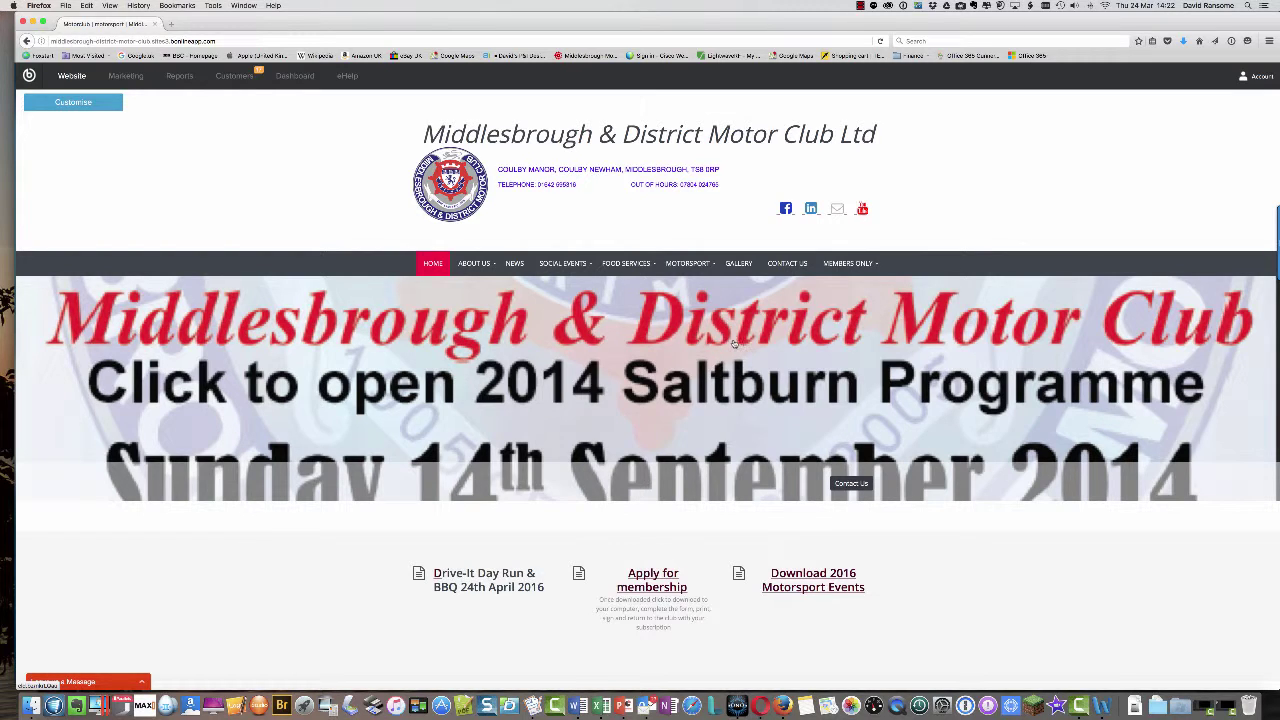
- Go from Contact Us to the Customers admin area and show its message inbox
{"action": "left_click", "coordinate": [787, 265]}
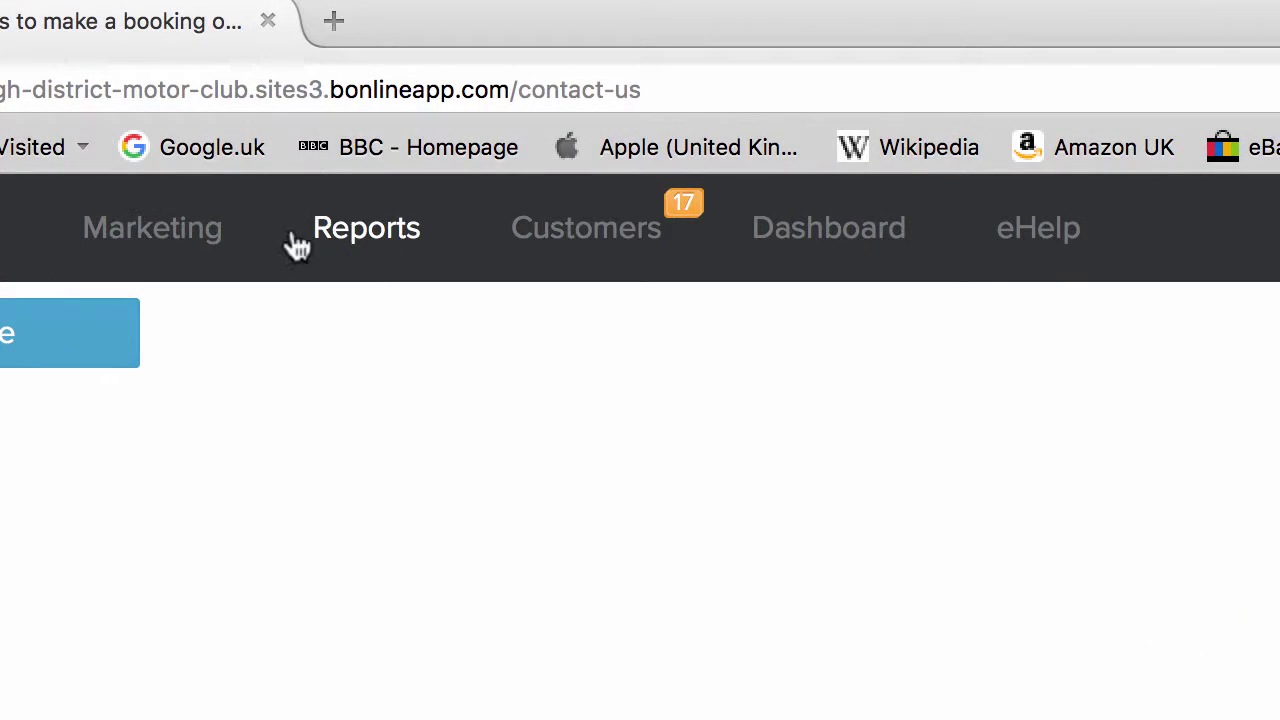
{"action": "left_click", "coordinate": [592, 243]}
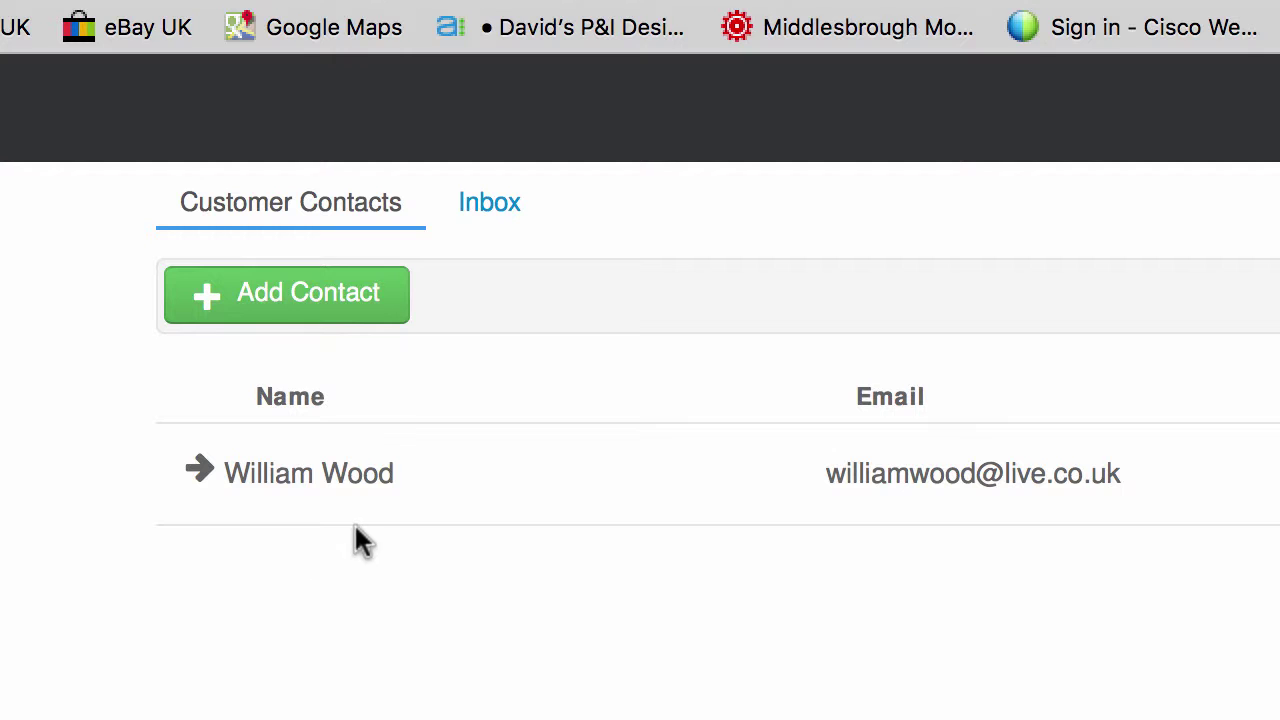
{"action": "left_click", "coordinate": [492, 205]}
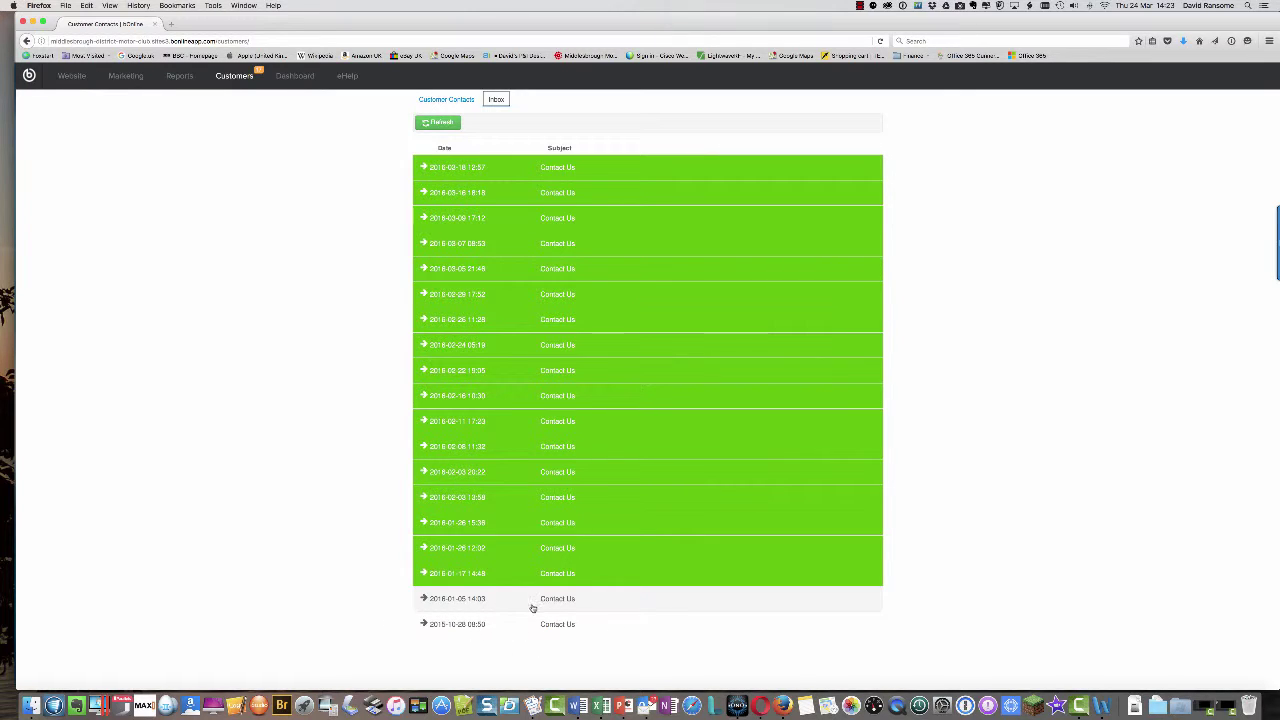
- Expand and read the 2016-01-17 enquiry, ending with the 2016-01-26 message's details open
{"action": "left_click", "coordinate": [480, 574]}
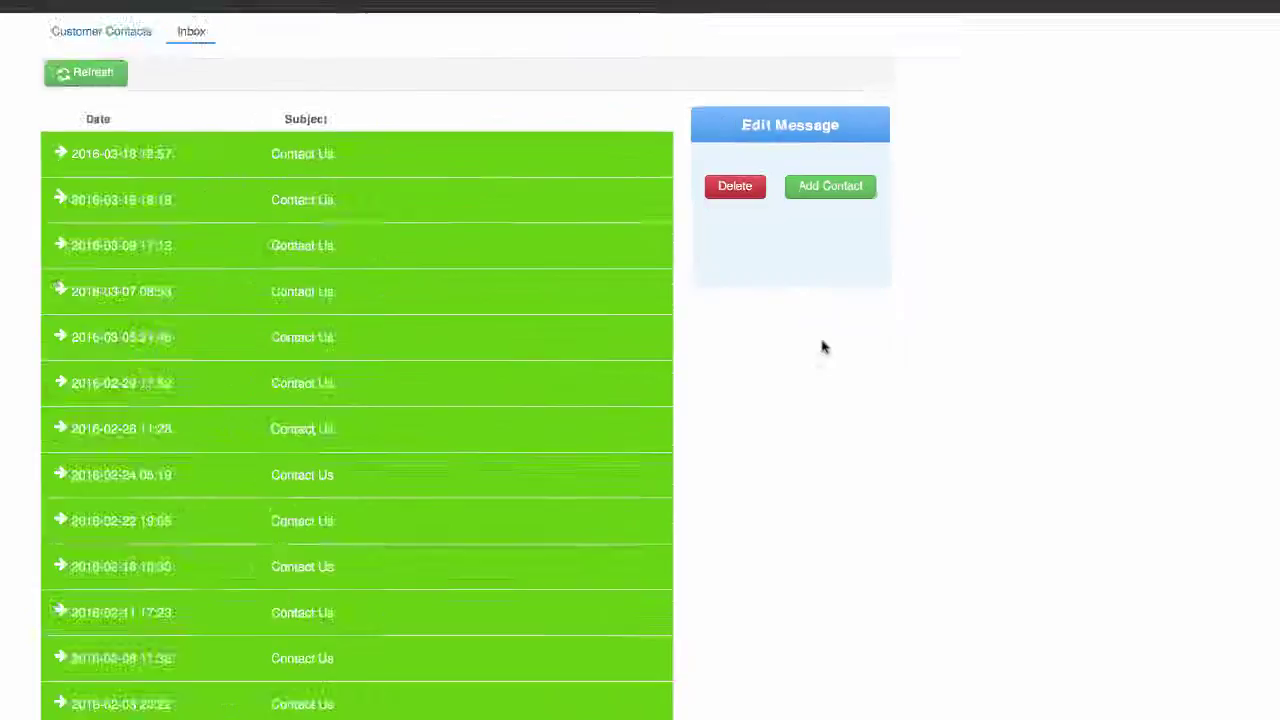
{"action": "scroll", "coordinate": [823, 347], "scroll_direction": "down", "scroll_amount": 3}
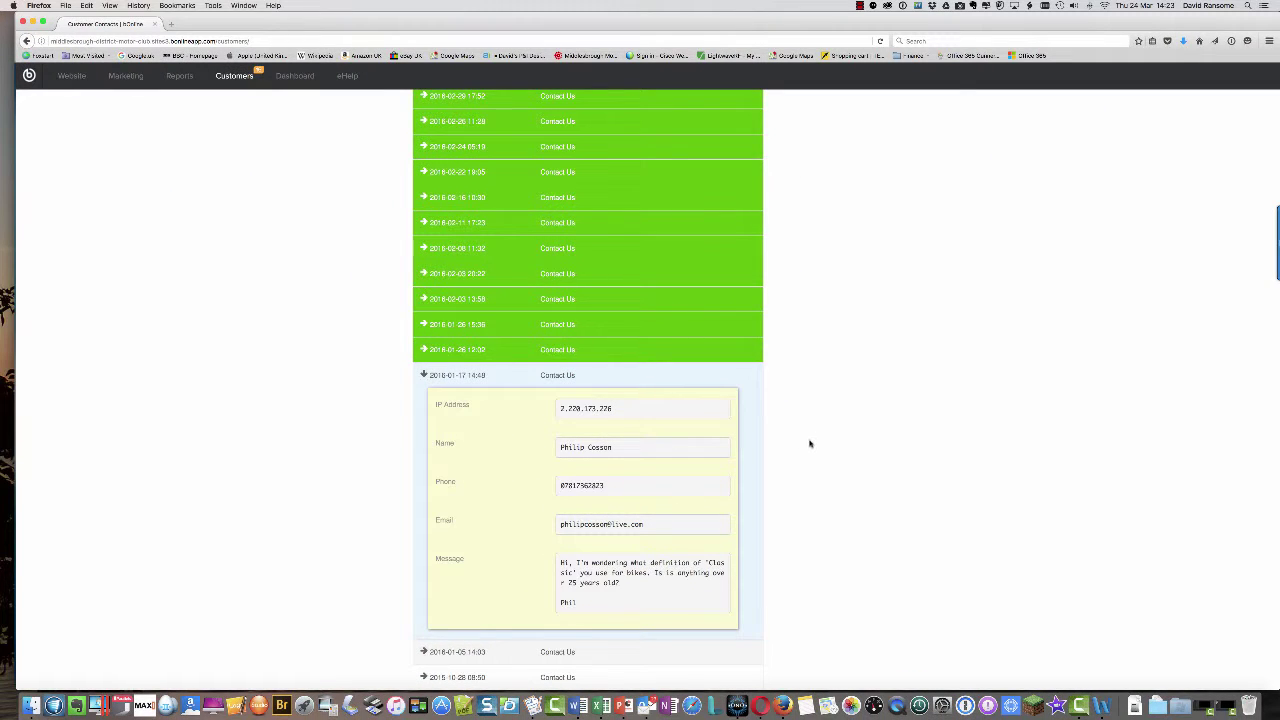
{"action": "scroll", "coordinate": [810, 443], "scroll_direction": "up", "scroll_amount": 1}
{"action": "scroll", "coordinate": [810, 443], "scroll_direction": "up", "scroll_amount": 3}
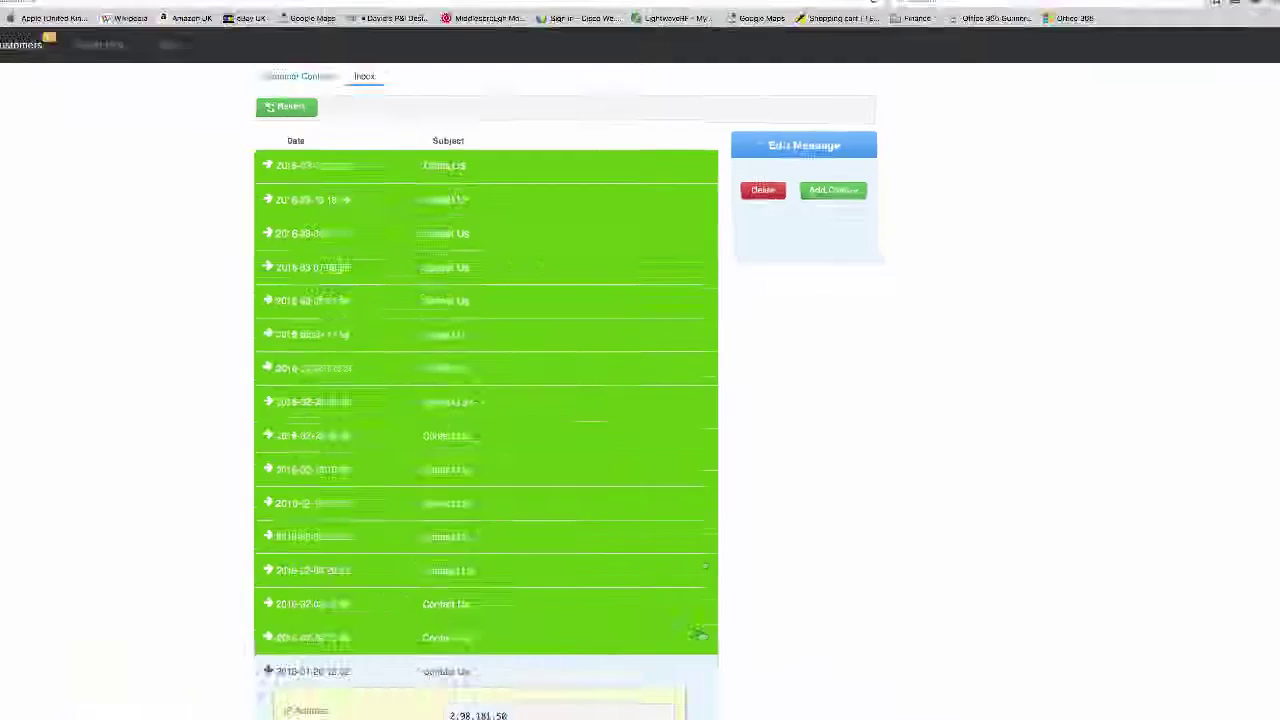
{"action": "scroll", "coordinate": [798, 524], "scroll_direction": "down", "scroll_amount": 3}
{"action": "scroll", "coordinate": [800, 526], "scroll_direction": "down", "scroll_amount": 1}
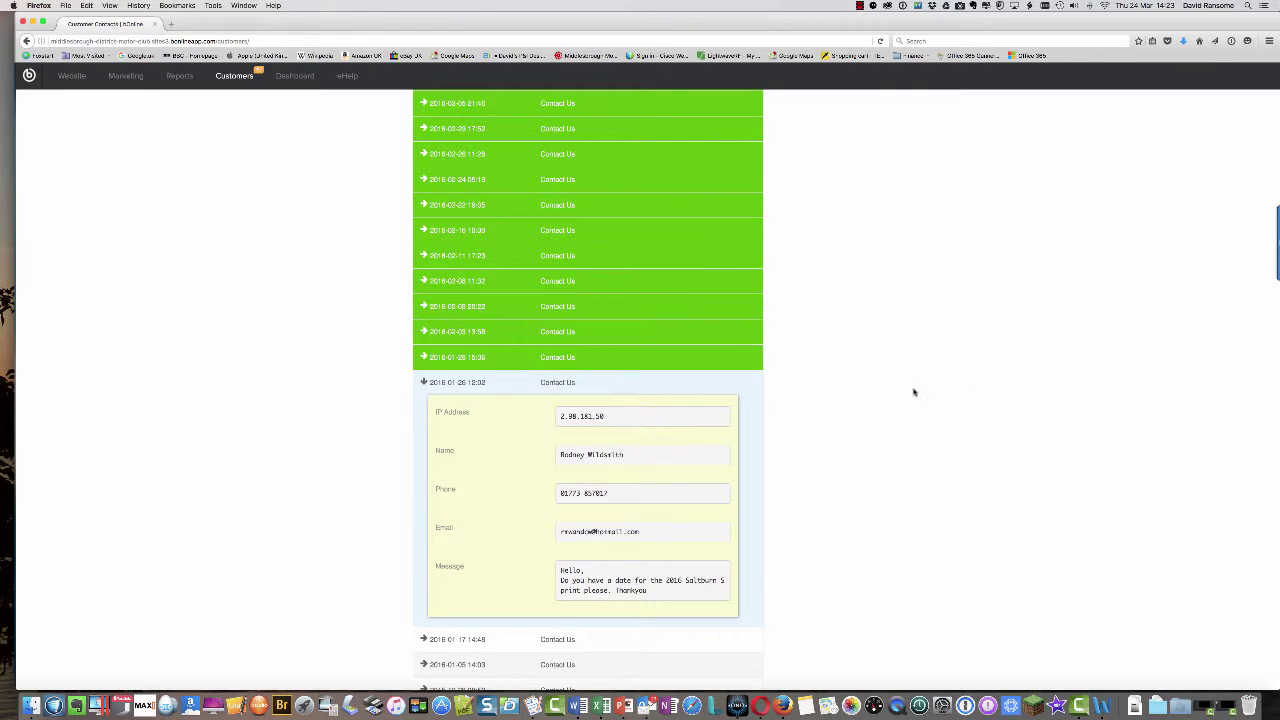
{"action": "scroll", "coordinate": [929, 380], "scroll_direction": "up", "scroll_amount": 5}
{"action": "left_click", "coordinate": [859, 6]}
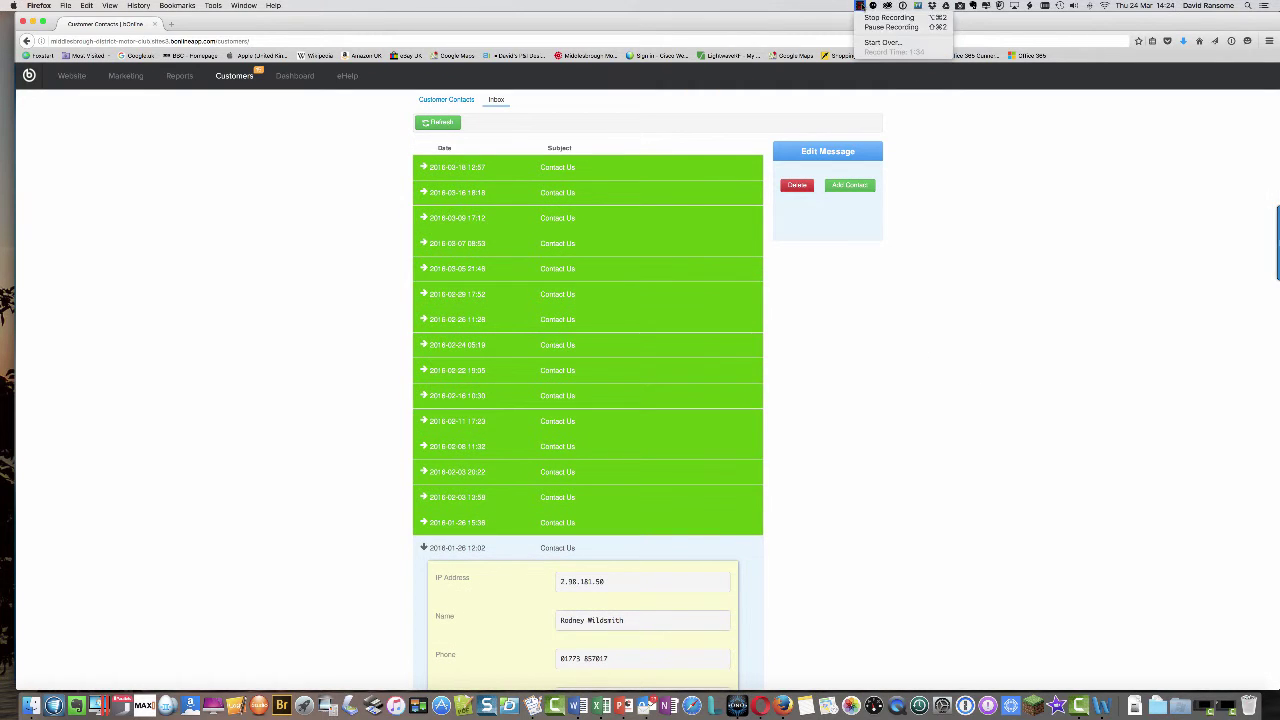